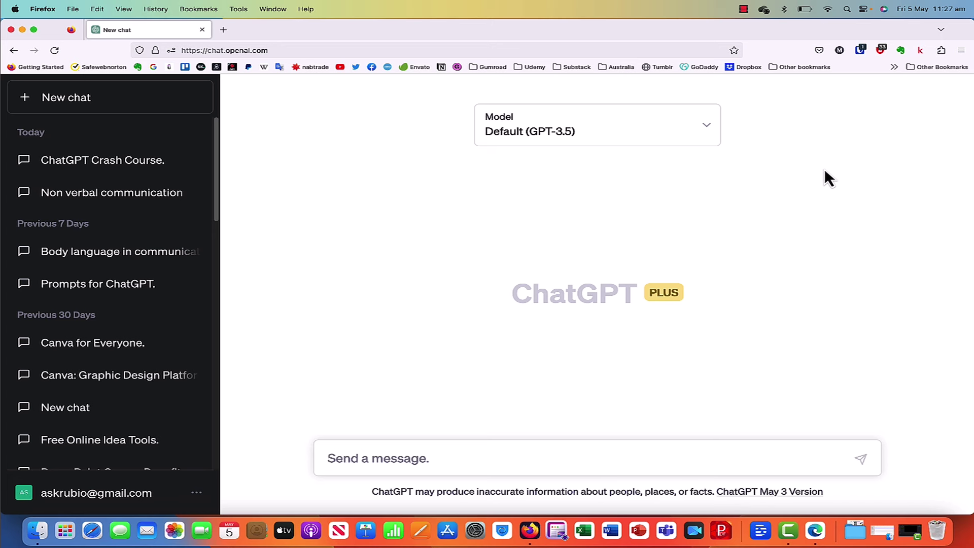
Write the prompt "write two paragraphs about climate change" in the message field
type("write rwo")
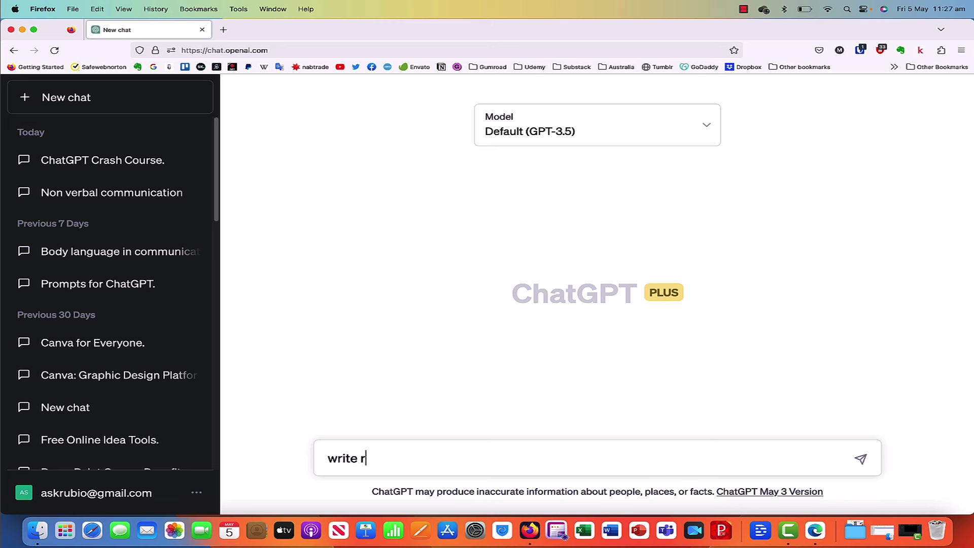
key("BackSpace")
key("BackSpace")
key("BackSpace")
key("BackSpace")
type("two paragp")
key("BackSpace")
type("ta")
key("BackSpace")
key("BackSpace")
type("raphs aboui")
key("BackSpace")
type("t ")
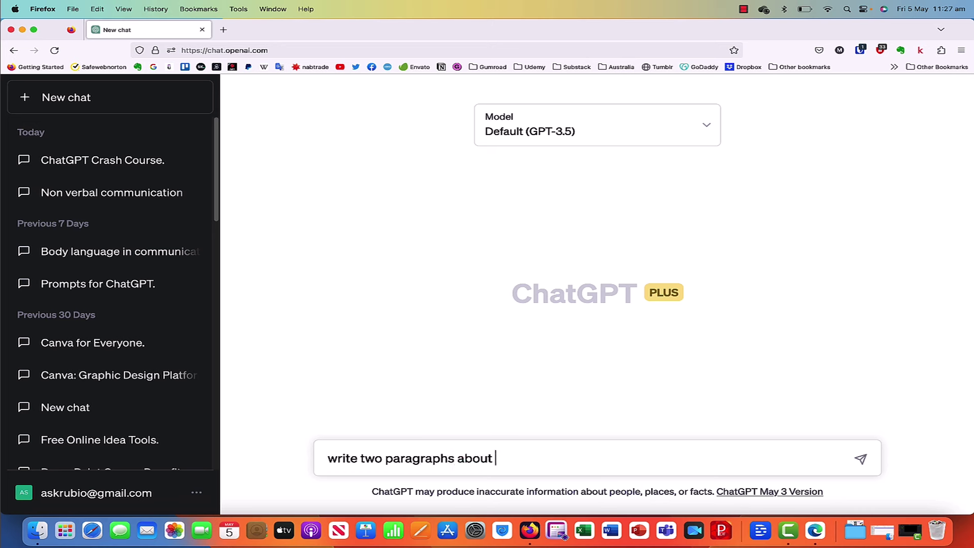
type("climate cja")
key("BackSpace")
key("BackSpace")
type("ate cjange")
key("BackSpace")
key("BackSpace")
key("BackSpace")
key("BackSpace")
key("BackSpace")
type("hamge")
key("BackSpace")
key("BackSpace")
key("BackSpace")
type("nge")
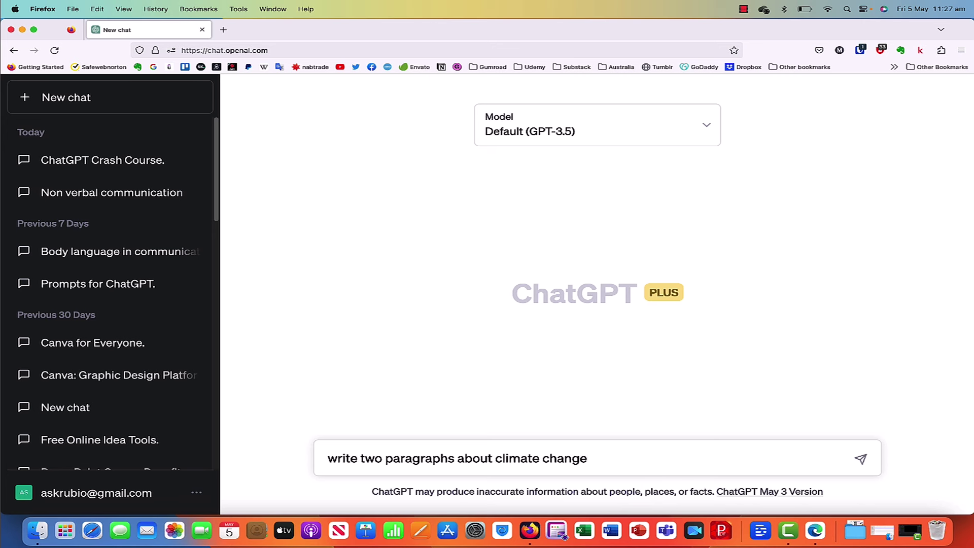
Extend the prompt with a second sentence: ". Include how it's impacting humanity"
type("a")
key("BackSpace")
type("and include")
key("BackSpace")
key("BackSpace")
key("BackSpace")
key("BackSpace")
key("BackSpace")
key("BackSpace")
key("BackSpace")
key("BackSpace")
key("BackSpace")
key("BackSpace")
key("BackSpace")
key("BackSpace")
type(". Incld")
key("BackSpace")
type("ude how it's impacting humanity")
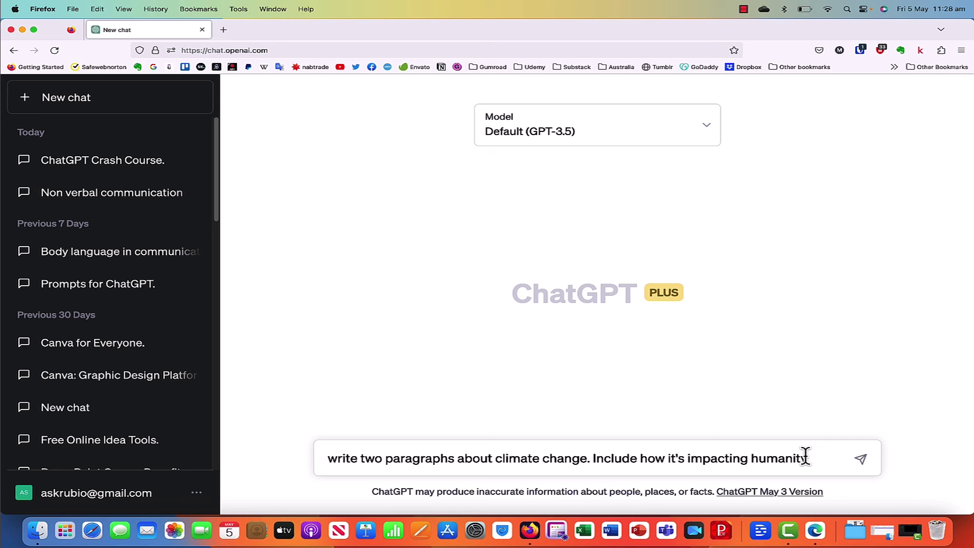
Remove the sentence about the impact on humanity and send the prompt
left_click_drag(806, 458, 584, 463)
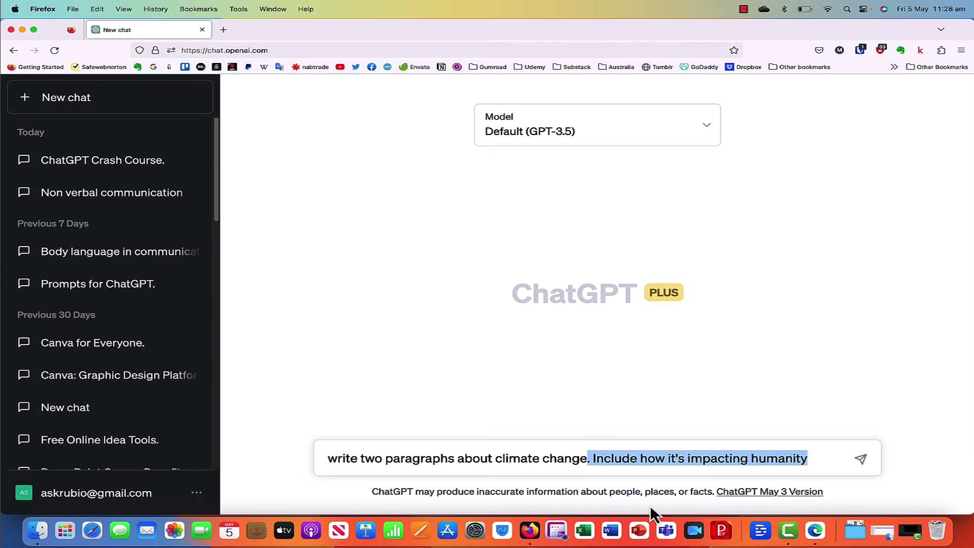
key("BackSpace")
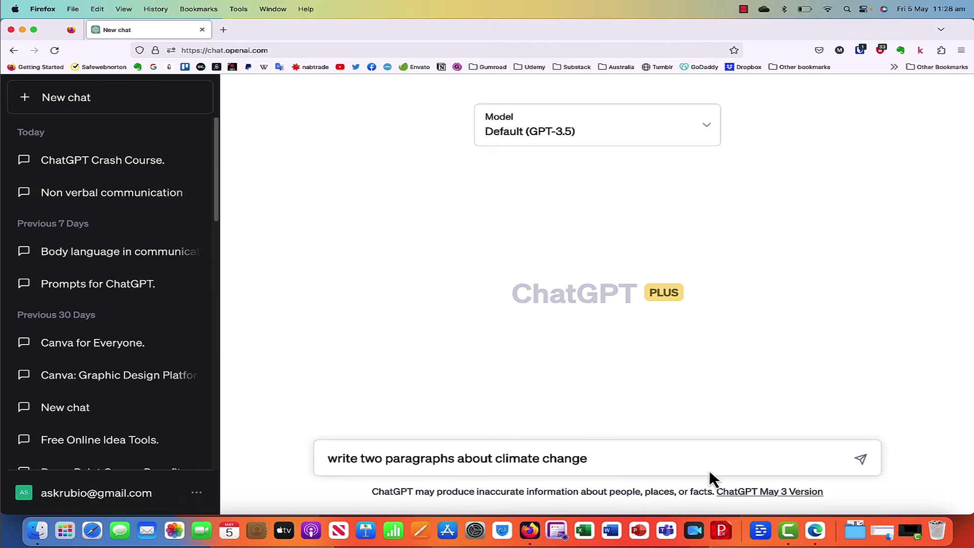
left_click(860, 460)
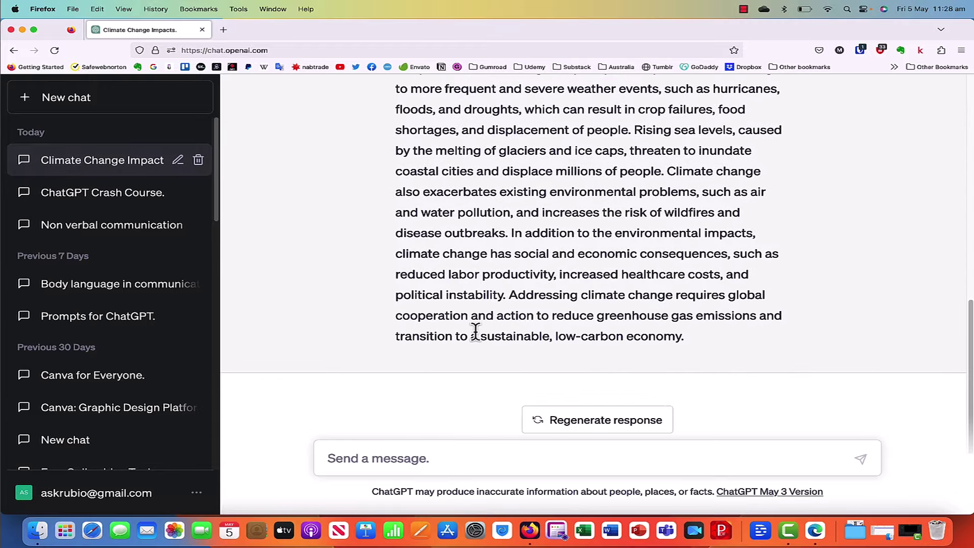
Read through both paragraphs of the generated climate change response and compare them with the prompt
scroll(602, 361, "up", 10)
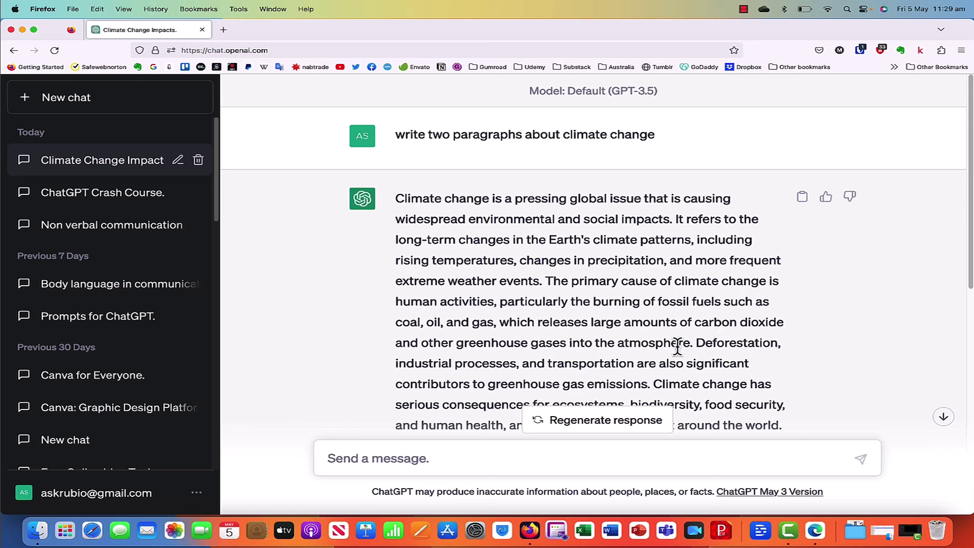
scroll(746, 355, "down", 10)
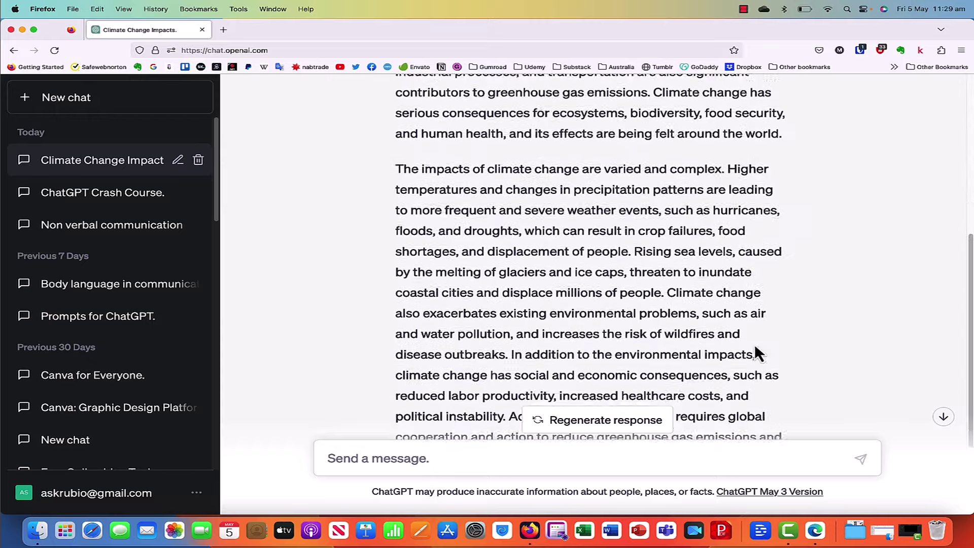
scroll(753, 356, "up", 10)
scroll(751, 361, "down", 2)
scroll(751, 361, "down", 6)
scroll(747, 364, "up", 8)
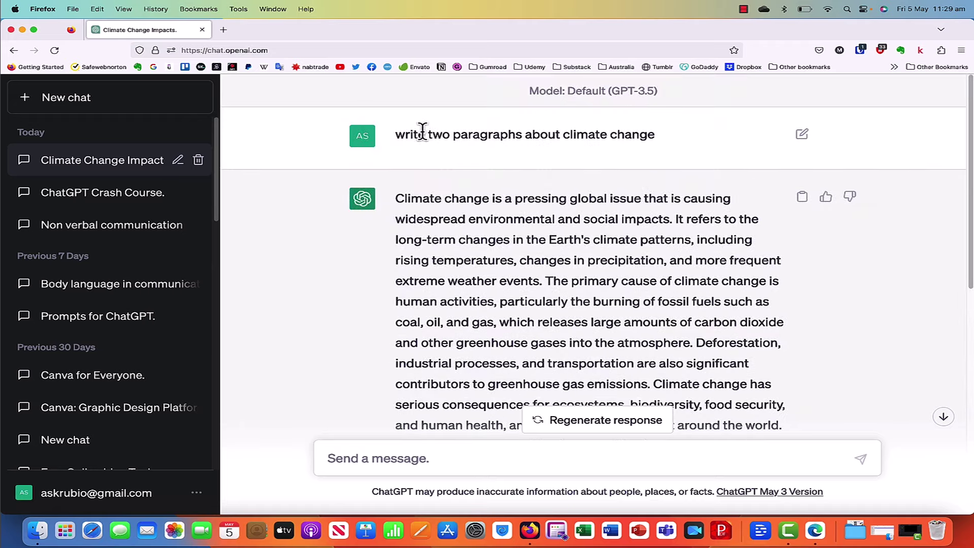
scroll(540, 304, "down", 8)
scroll(539, 310, "up", 8)
scroll(547, 300, "down", 2)
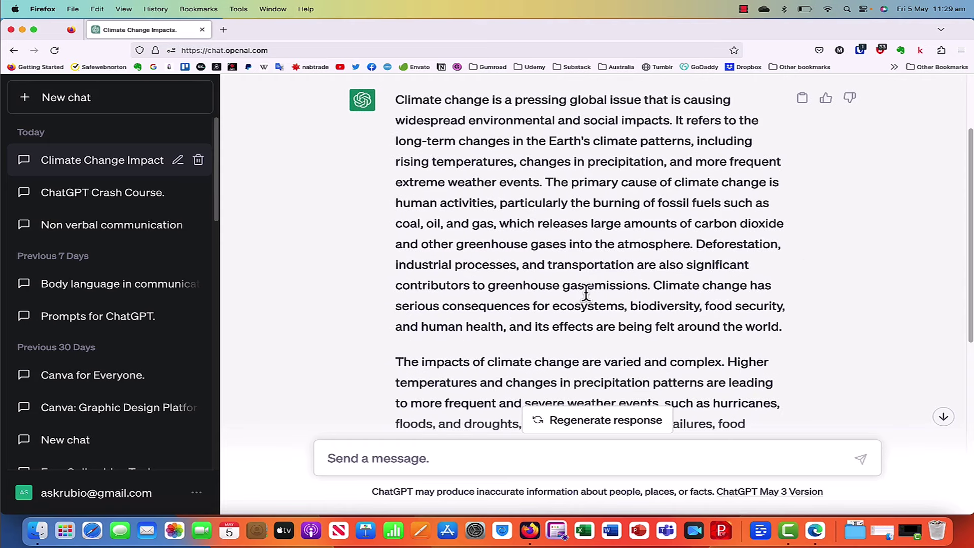
scroll(754, 239, "up", 2)
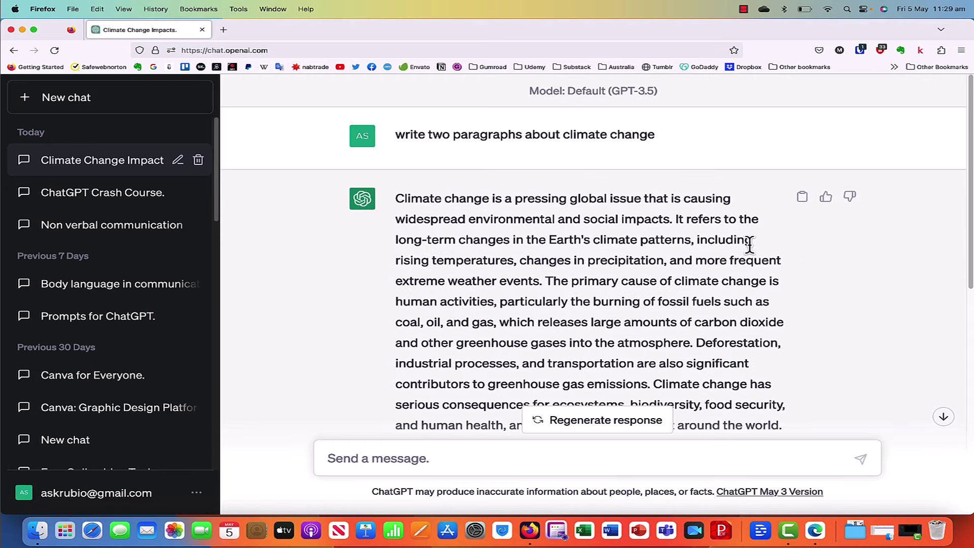
Copy the complete response and paste it into a new blank document in Microsoft Word
left_click(802, 199)
left_click(612, 536)
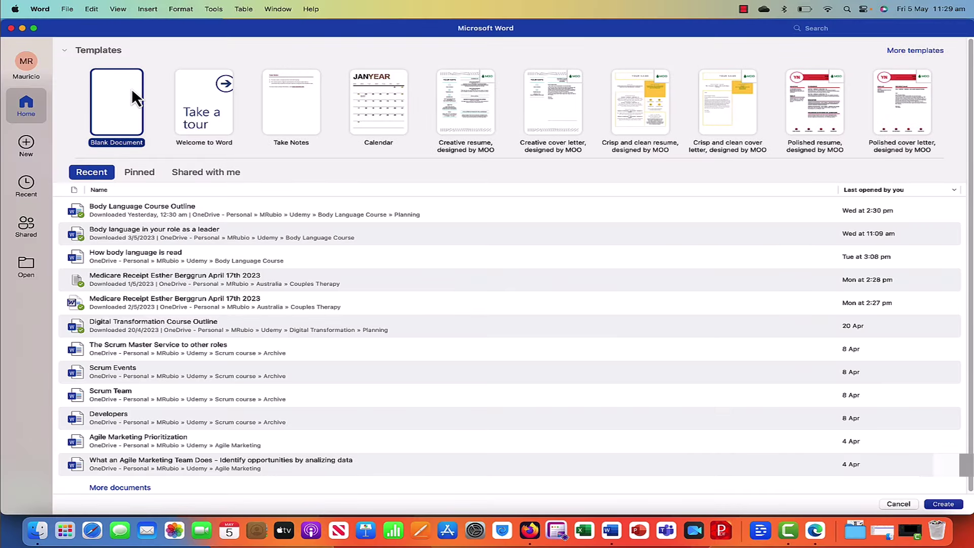
double_click(131, 89)
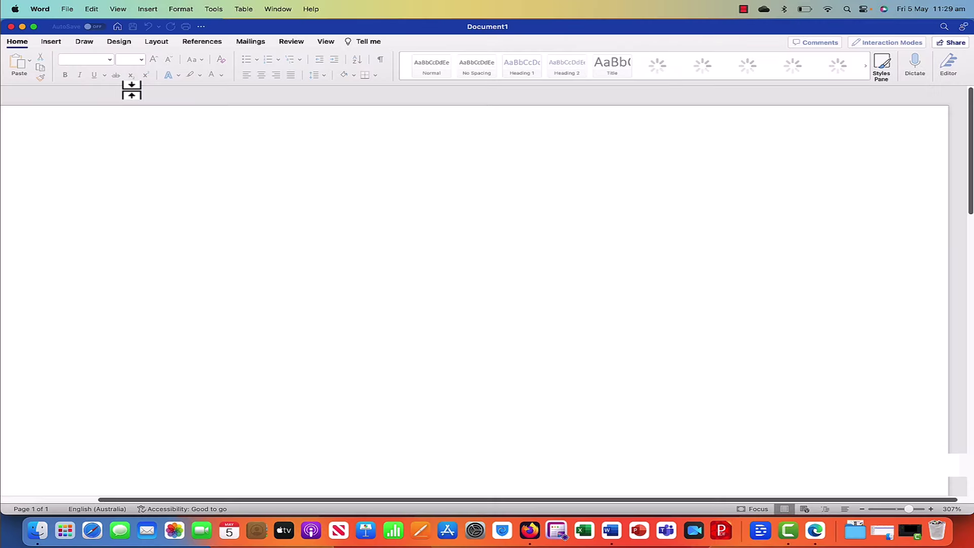
right_click(206, 220)
left_click(241, 247)
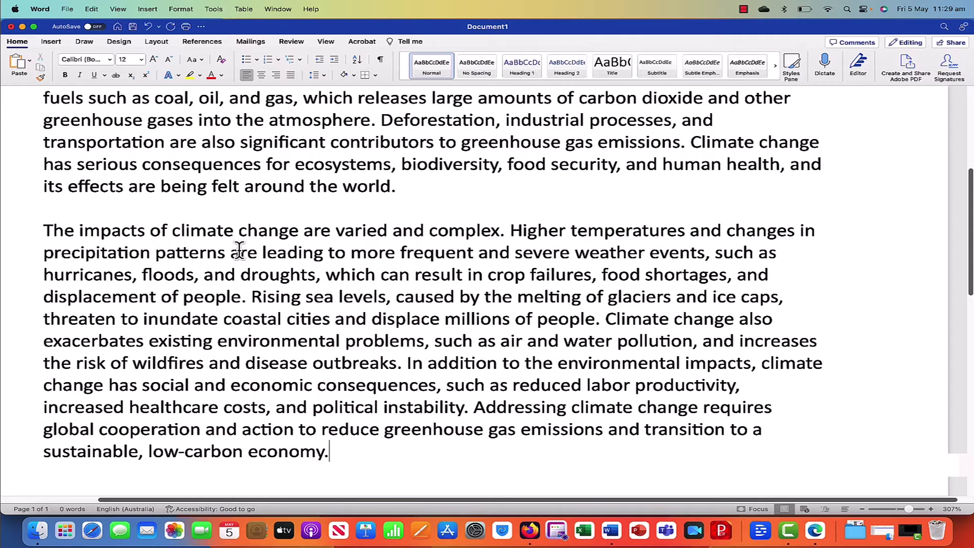
scroll(305, 355, "up", 5)
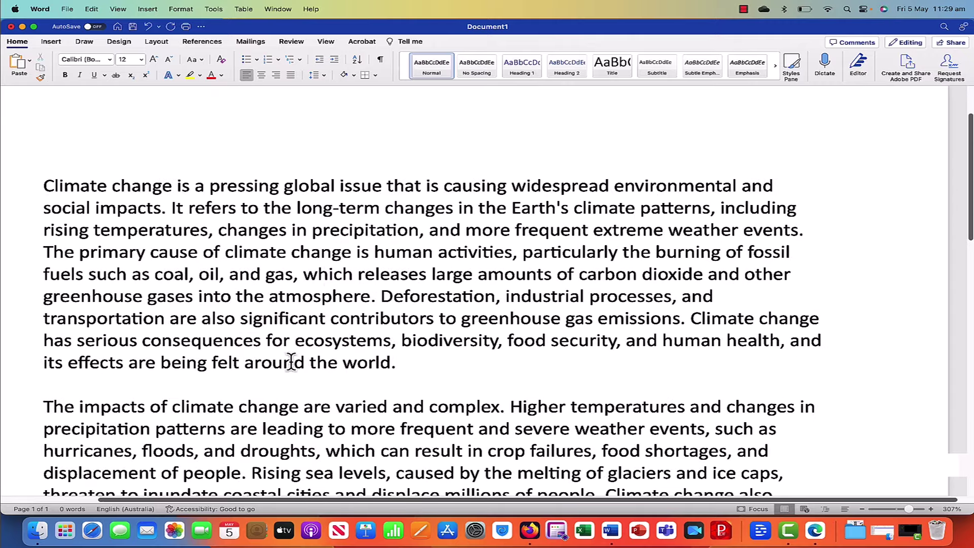
scroll(304, 299, "down", 3)
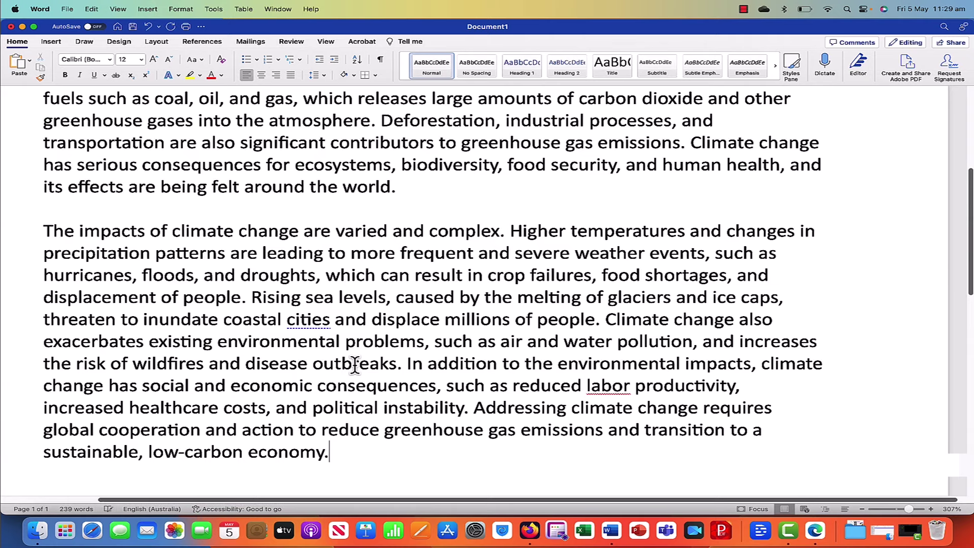
Switch back to ChatGPT in Firefox and copy most of the response's first paragraph as a text selection
left_click(529, 532)
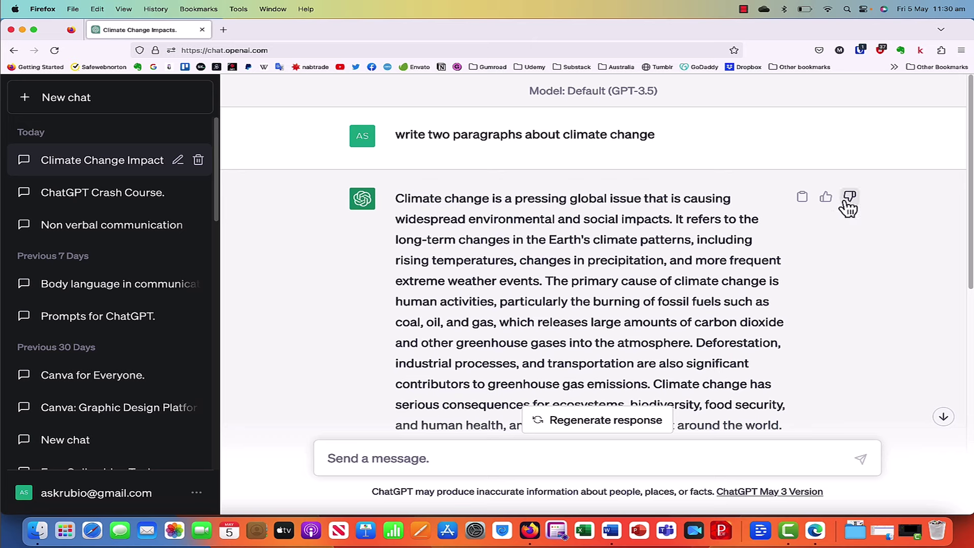
left_click_drag(396, 198, 637, 405)
right_click(558, 368)
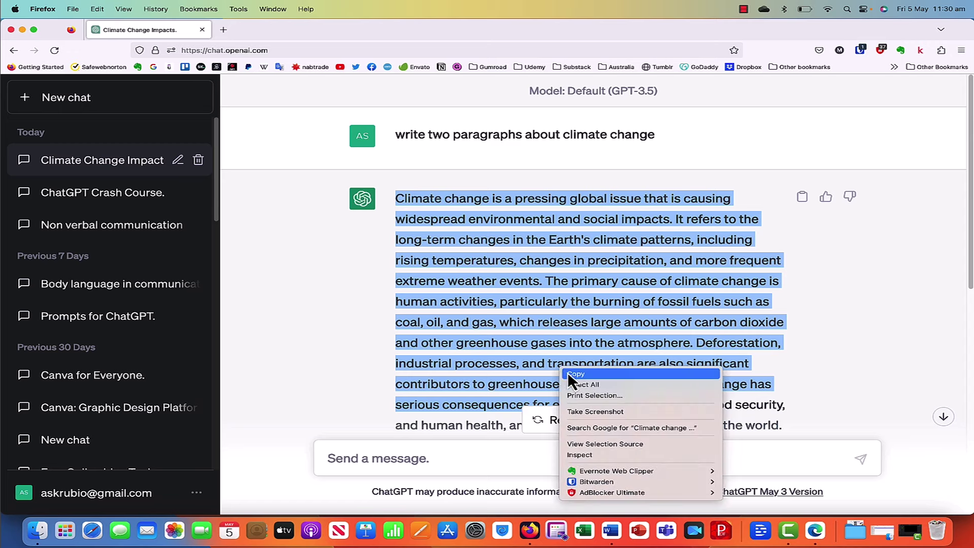
left_click(568, 372)
left_click(615, 315)
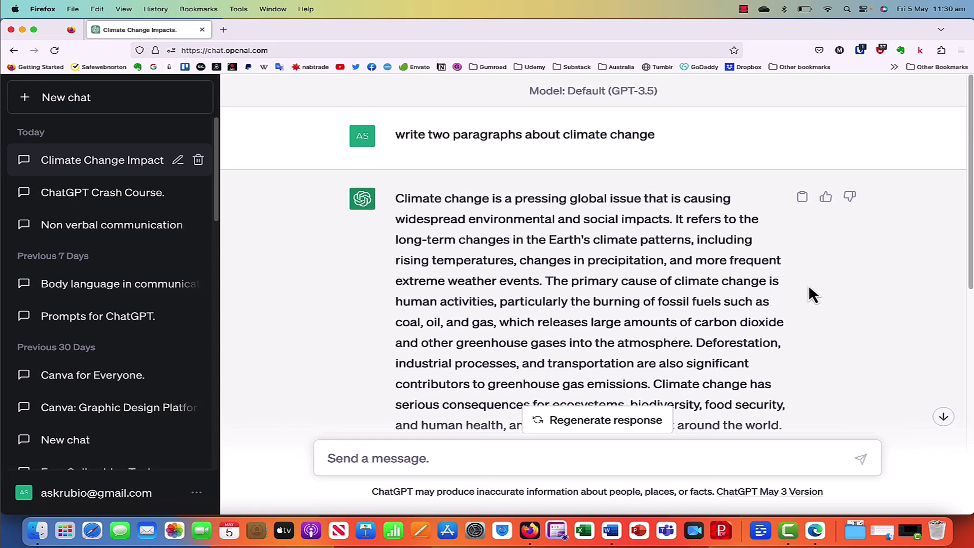
Regenerate the response to the climate change prompt and read through the new version
left_click(944, 419)
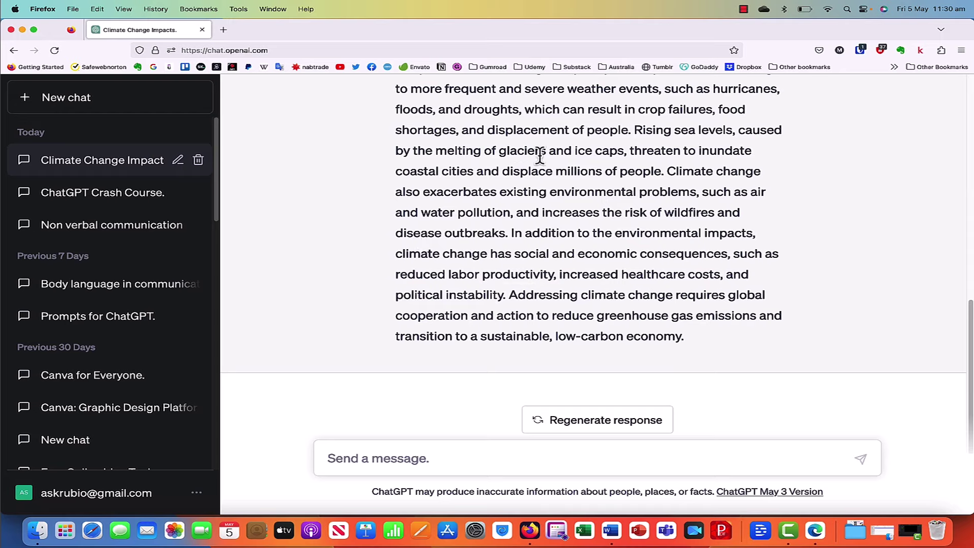
scroll(761, 374, "up", 4)
scroll(761, 371, "up", 3)
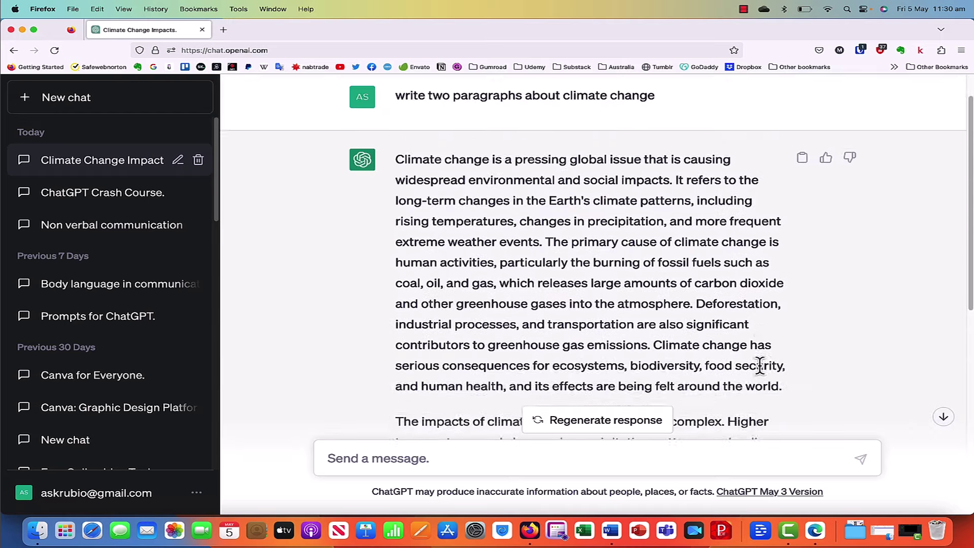
scroll(757, 374, "down", 5)
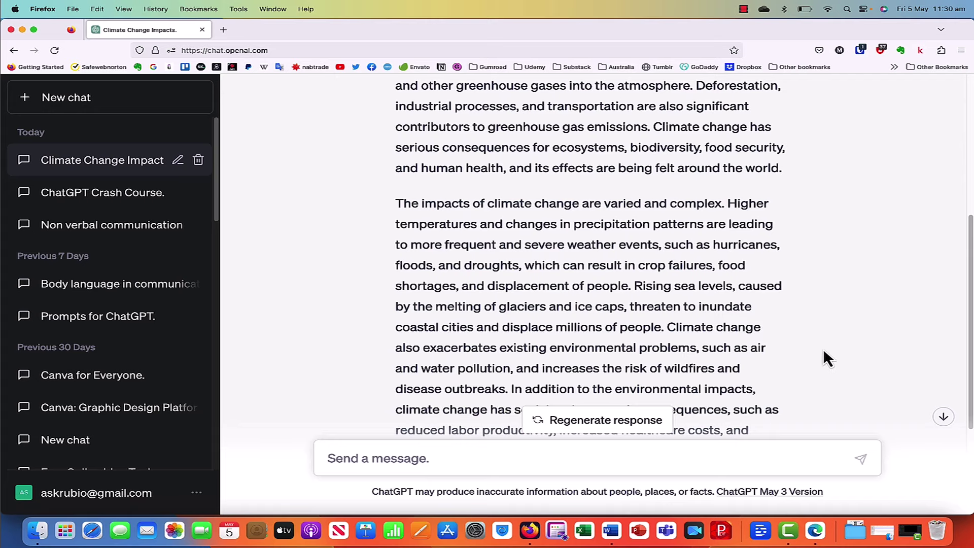
scroll(797, 357, "up", 5)
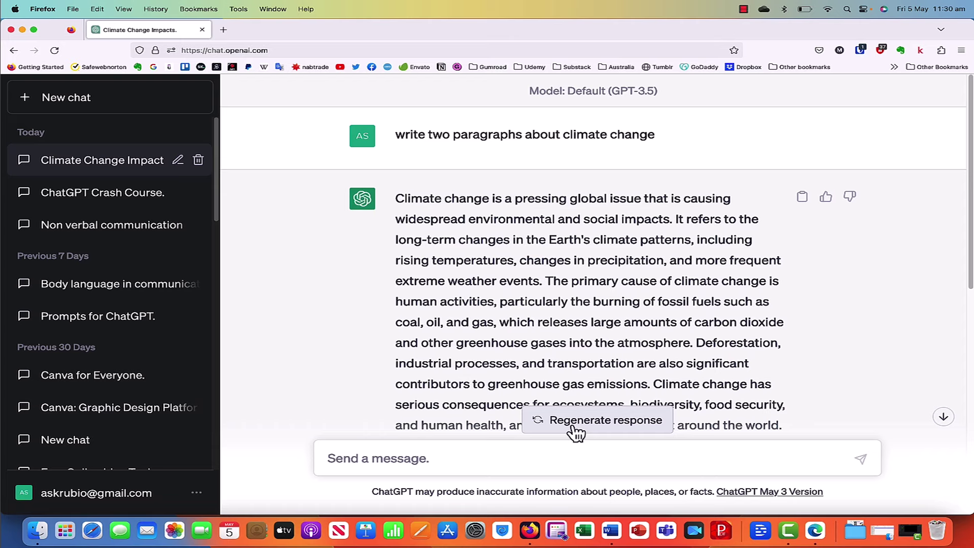
left_click(608, 422)
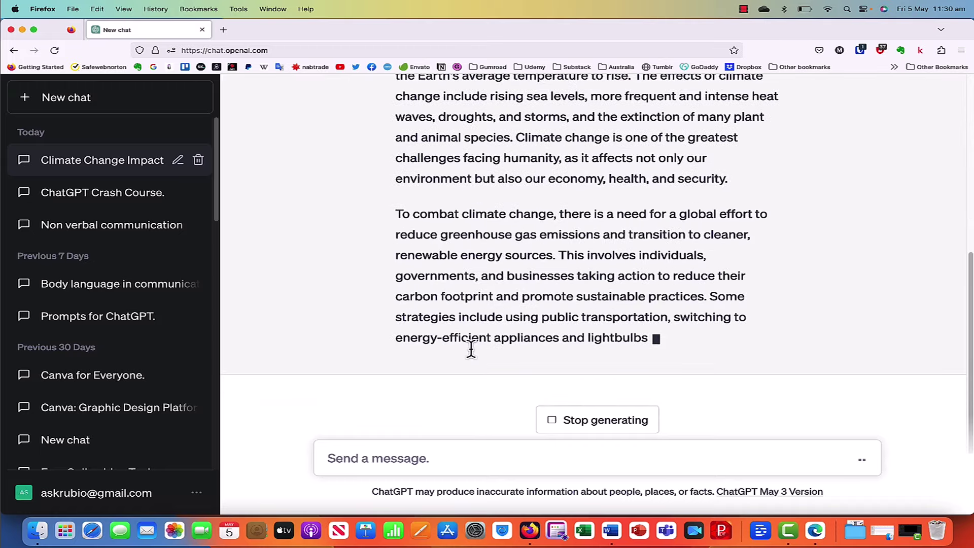
scroll(495, 333, "up", 10)
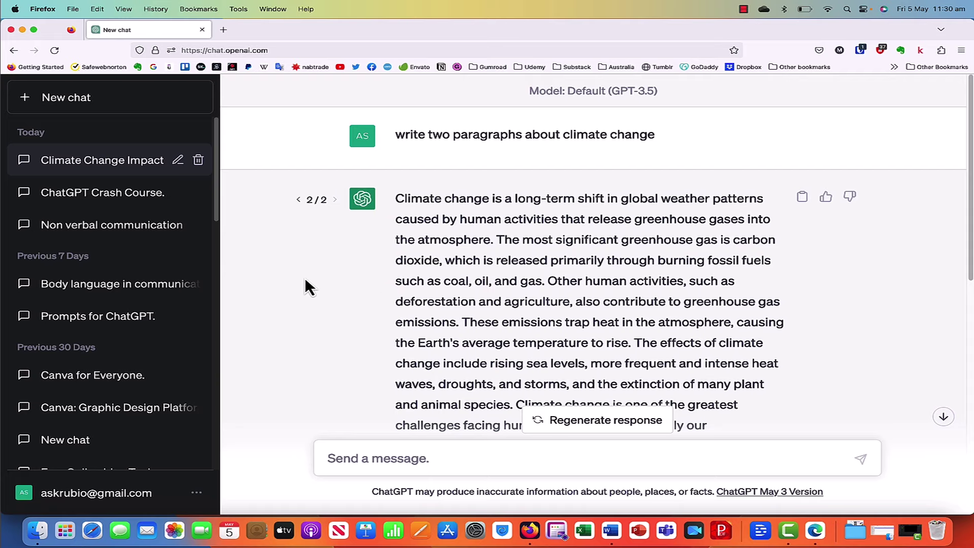
scroll(615, 350, "down", 10)
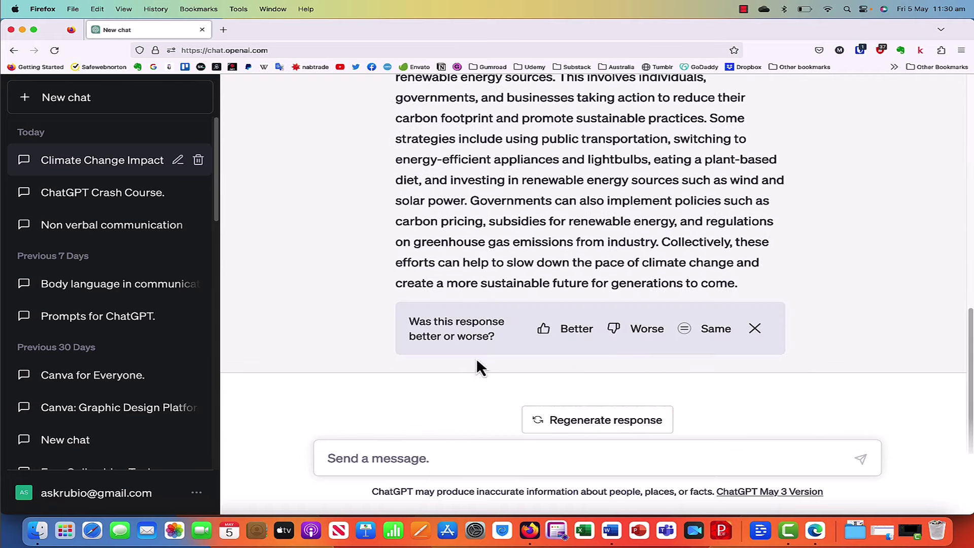
scroll(609, 279, "up", 5)
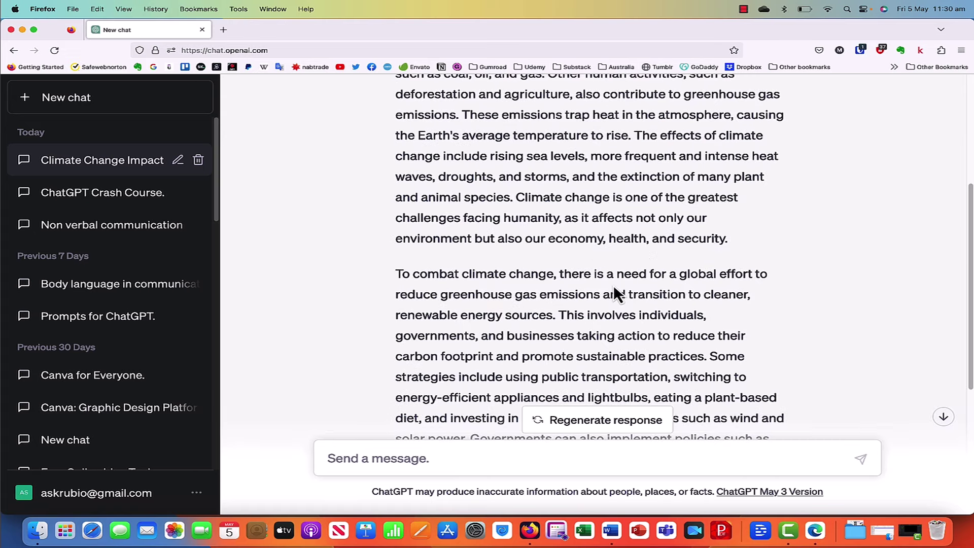
scroll(614, 284, "up", 4)
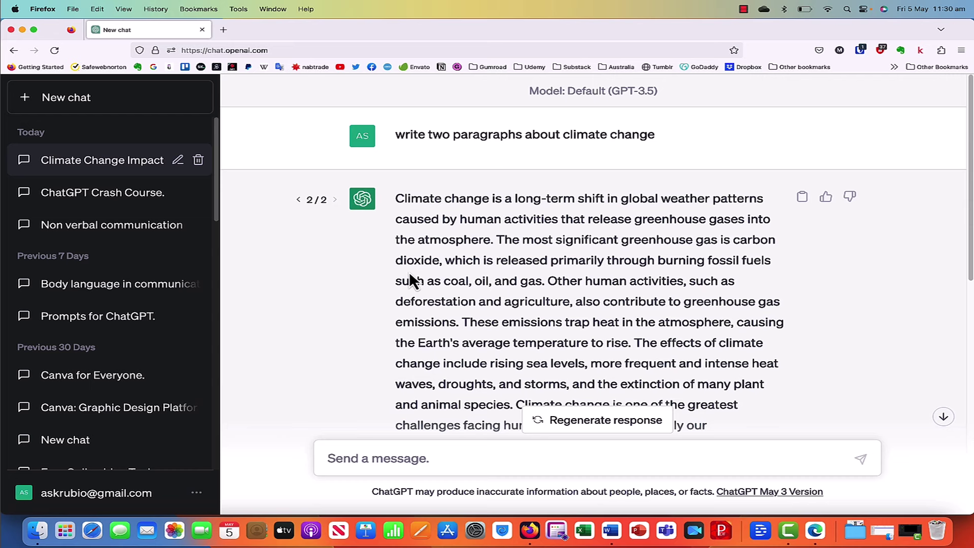
Compare the two versions of the response by viewing the first one and returning to the second
left_click(300, 200)
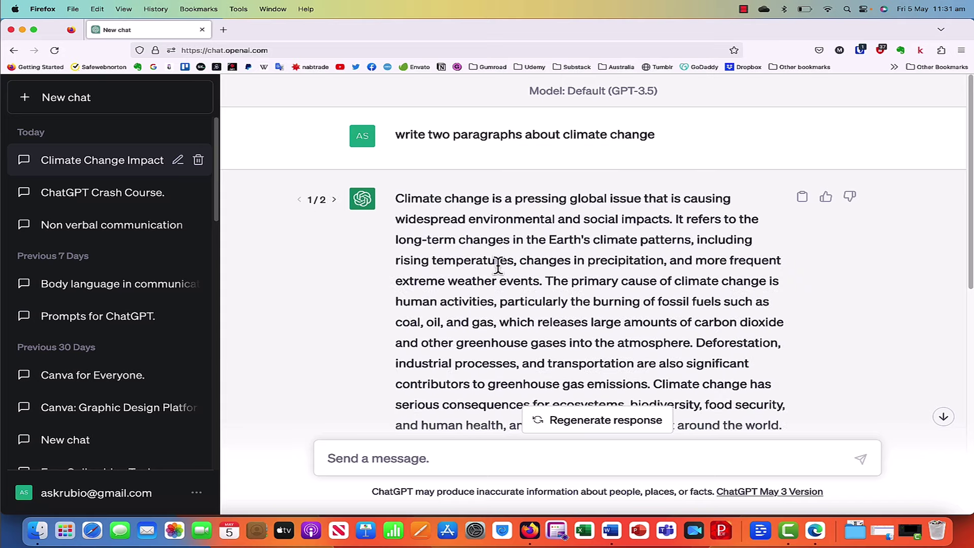
scroll(601, 293, "down", 10)
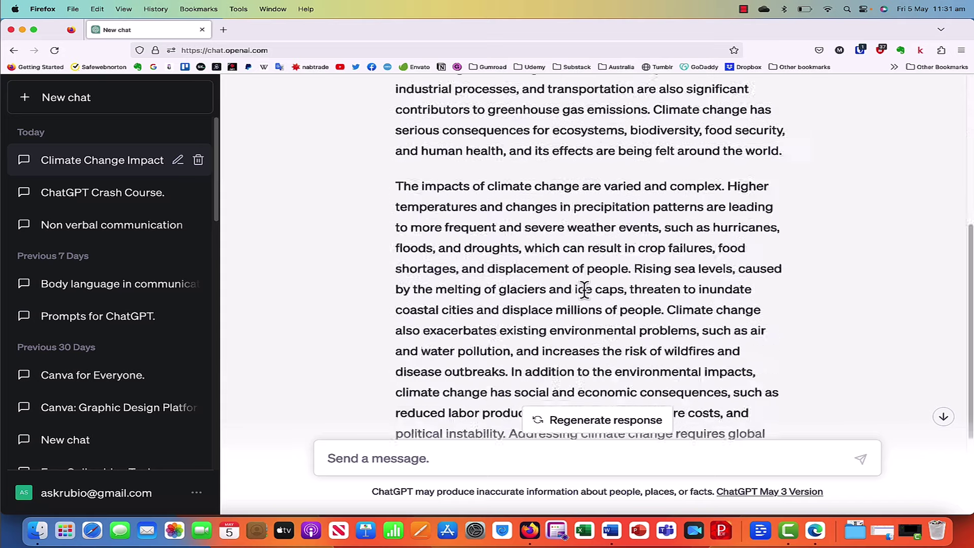
scroll(554, 290, "up", 10)
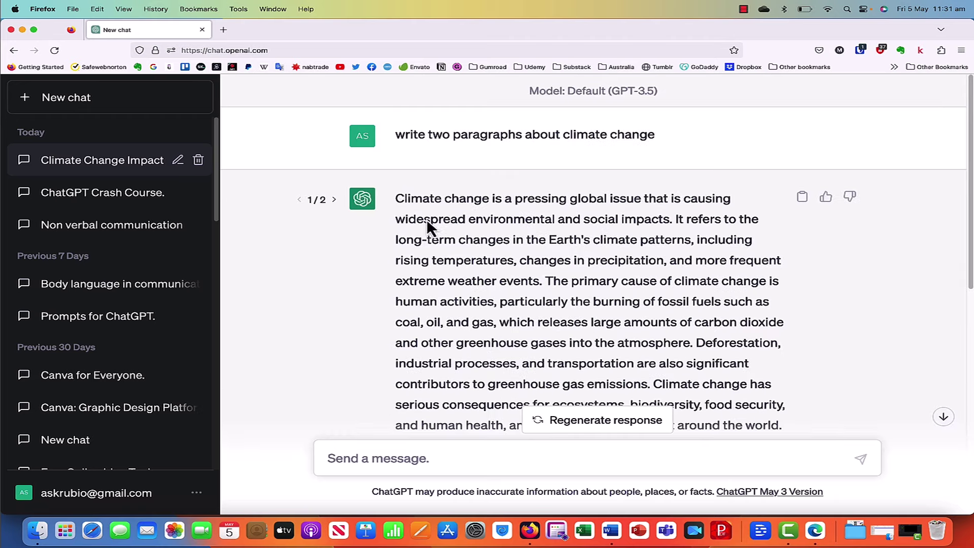
left_click(336, 200)
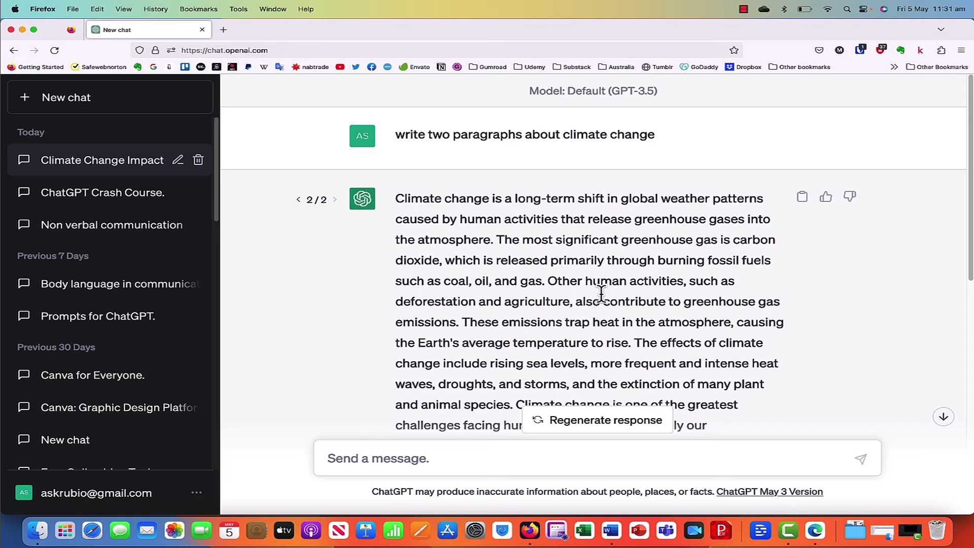
scroll(623, 325, "down", 8)
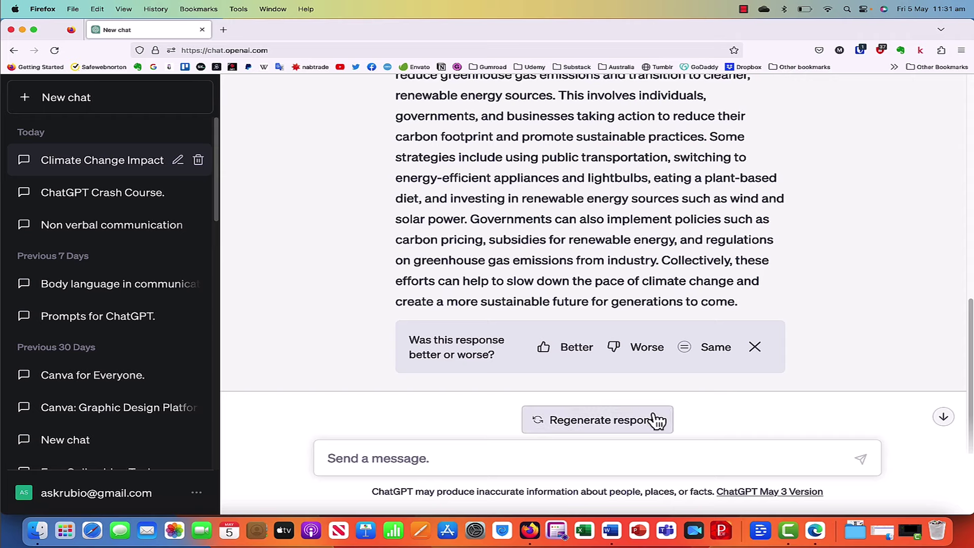
scroll(637, 292, "up", 1)
scroll(636, 291, "up", 10)
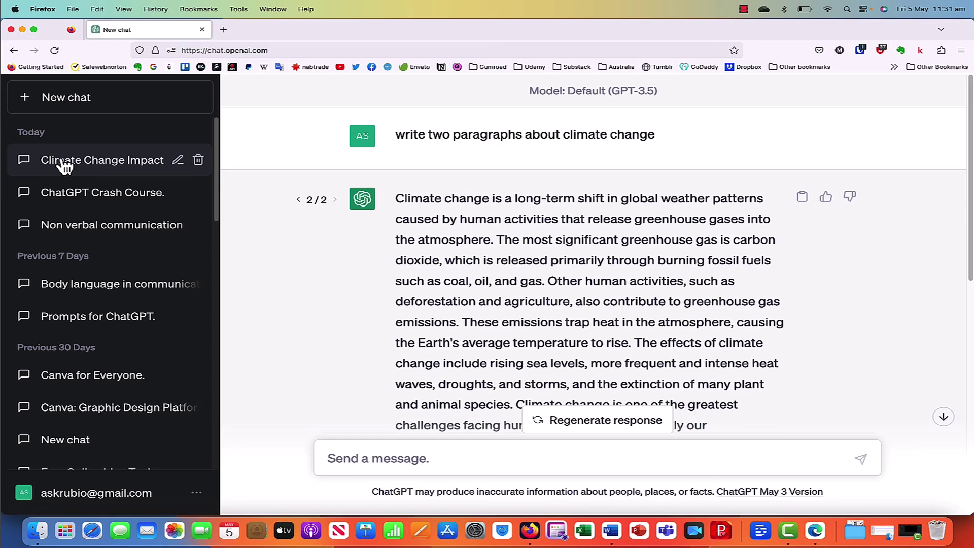
Open the Climate Change Impacts chat's title for renaming and cancel the edit
left_click(179, 161)
left_click_drag(157, 159, 37, 160)
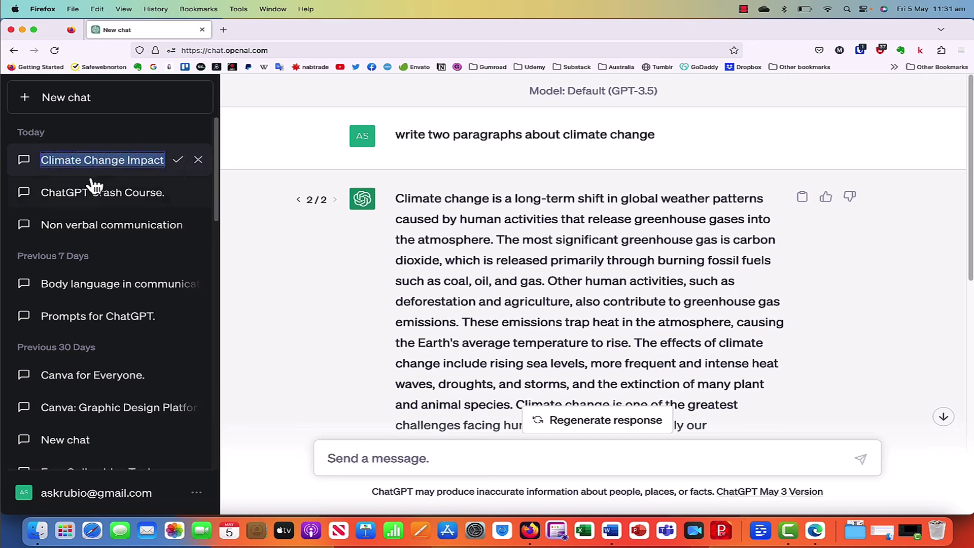
left_click(198, 161)
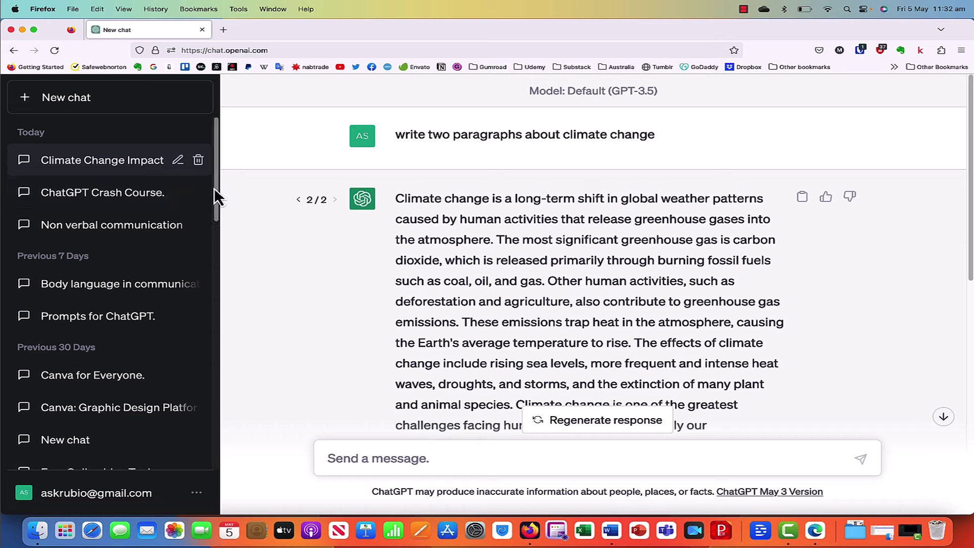
Start a new chat and set its model to GPT-4
left_click_drag(215, 188, 275, 115)
left_click(73, 108)
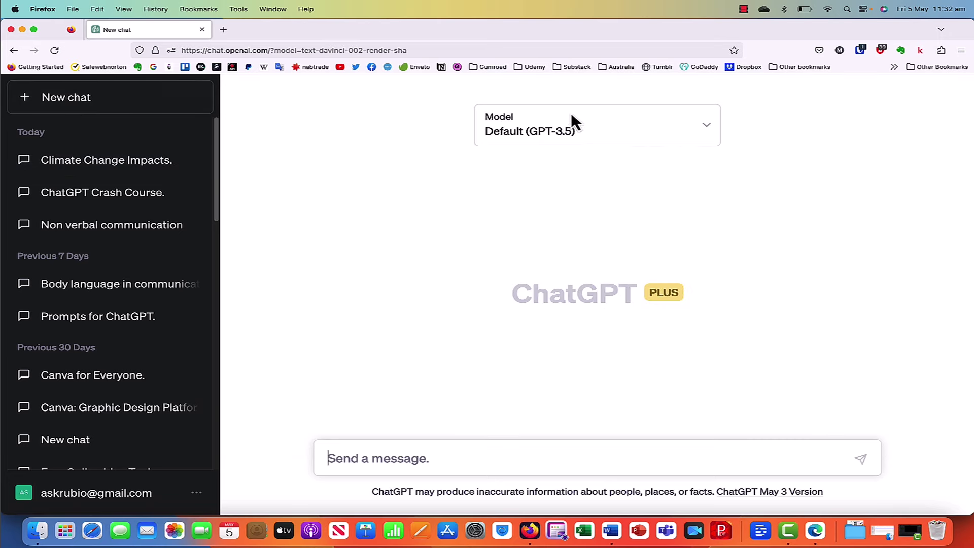
left_click(666, 129)
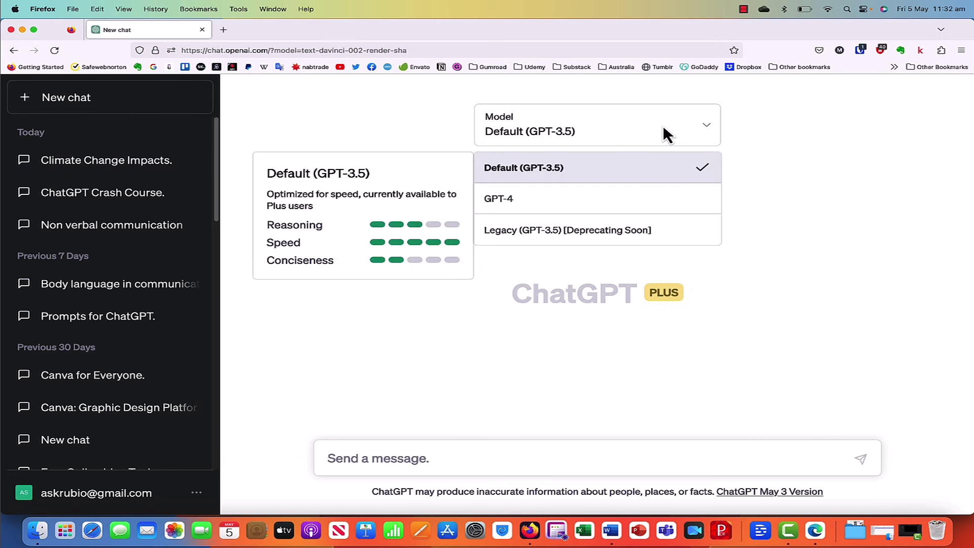
left_click(524, 203)
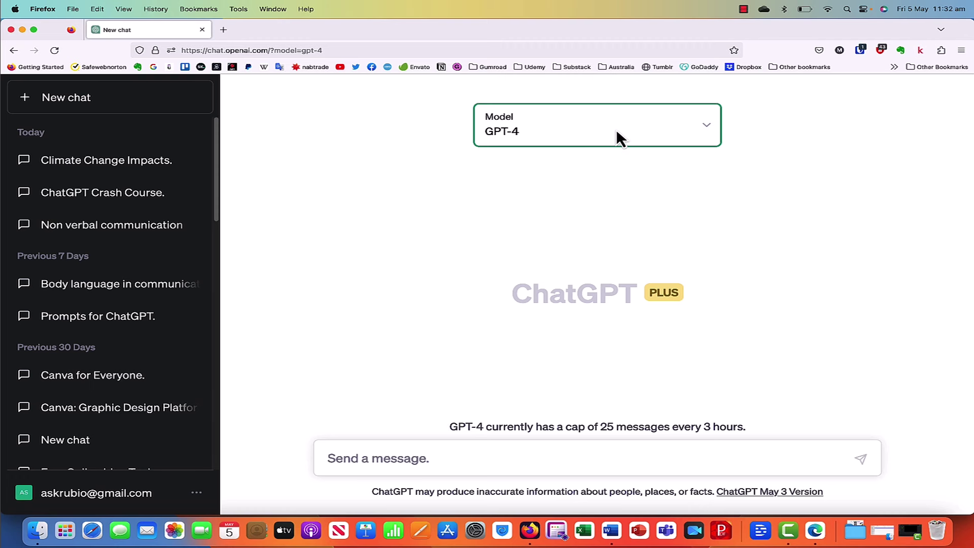
Review the GPT-4 description among the available models and highlight the notice about its message cap
left_click(584, 136)
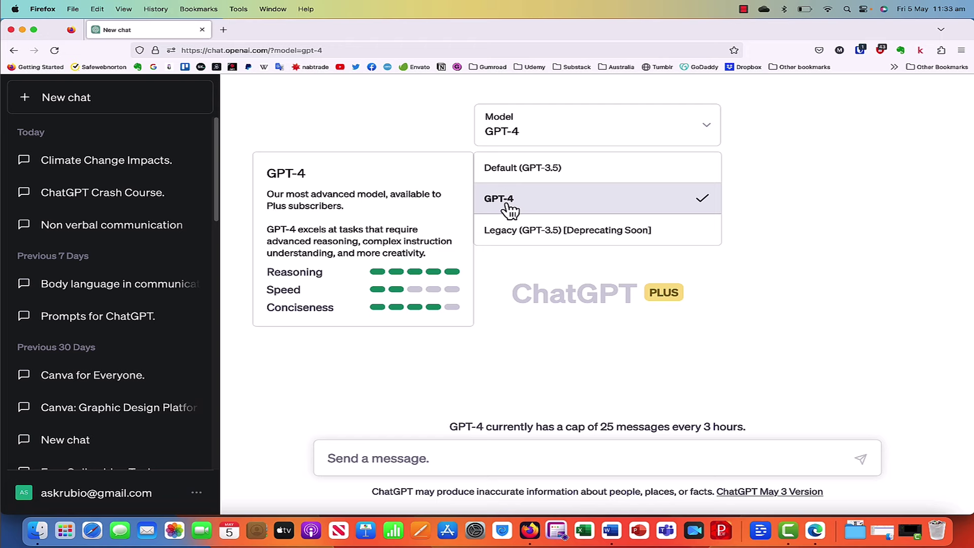
left_click_drag(449, 426, 749, 442)
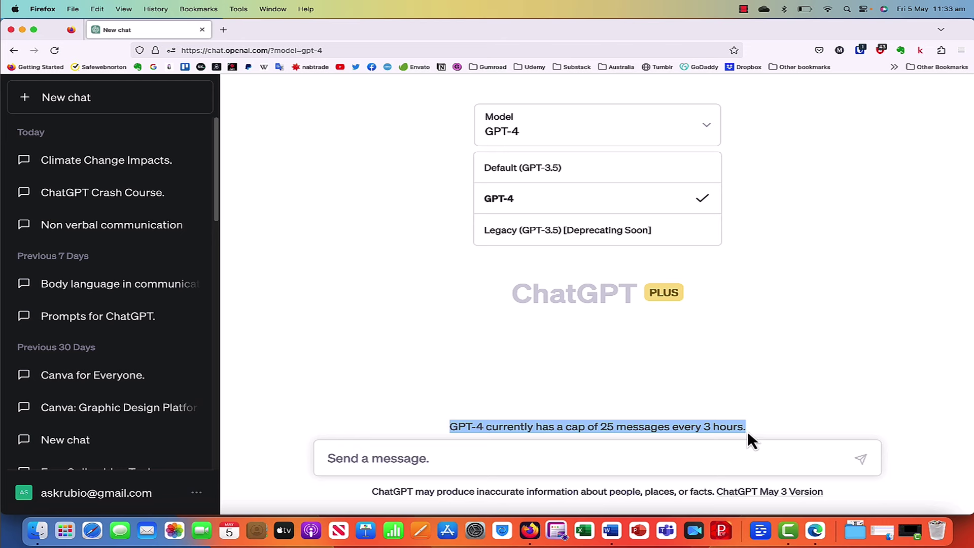
left_click(748, 431)
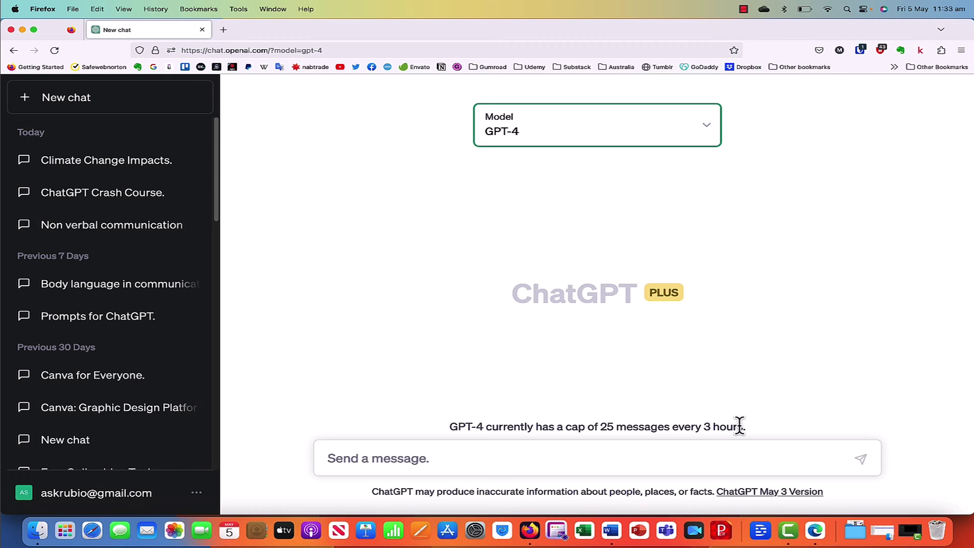
Set the new chat's model to Default (GPT-3.5) and compare its description with that of GPT-4
left_click(582, 133)
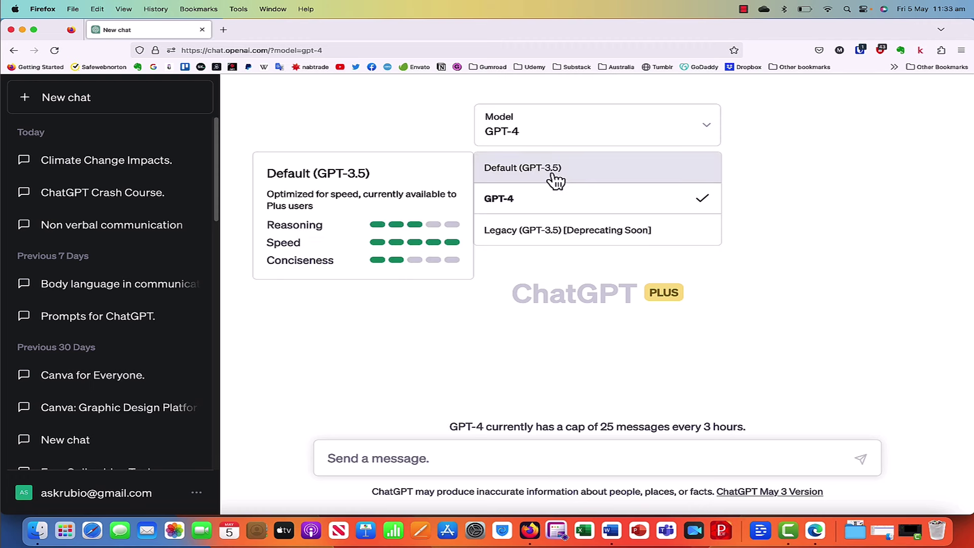
left_click(556, 172)
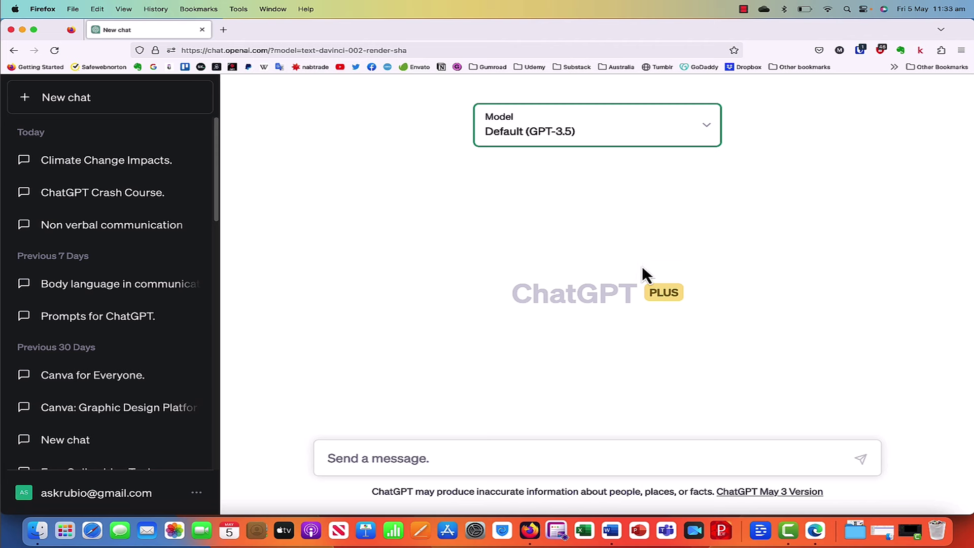
left_click(610, 128)
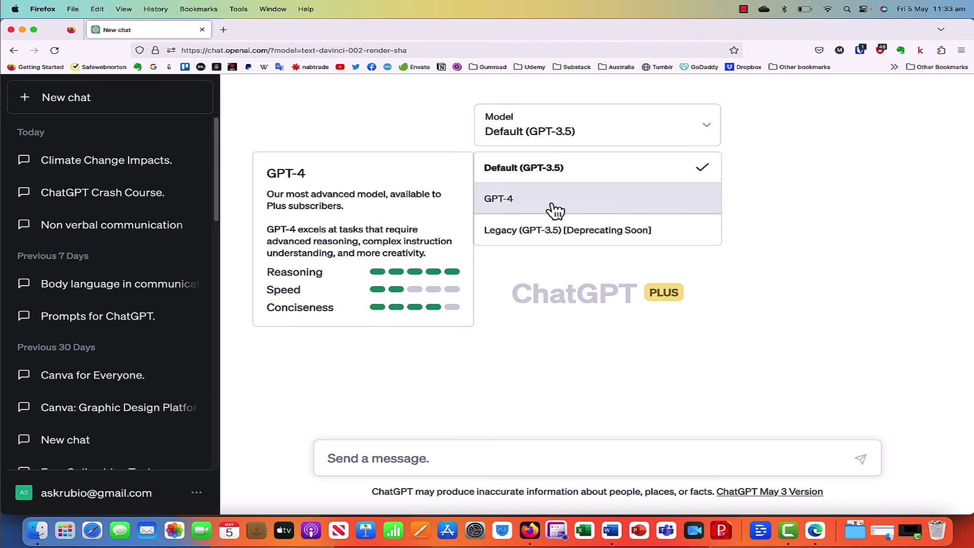
left_click(371, 275)
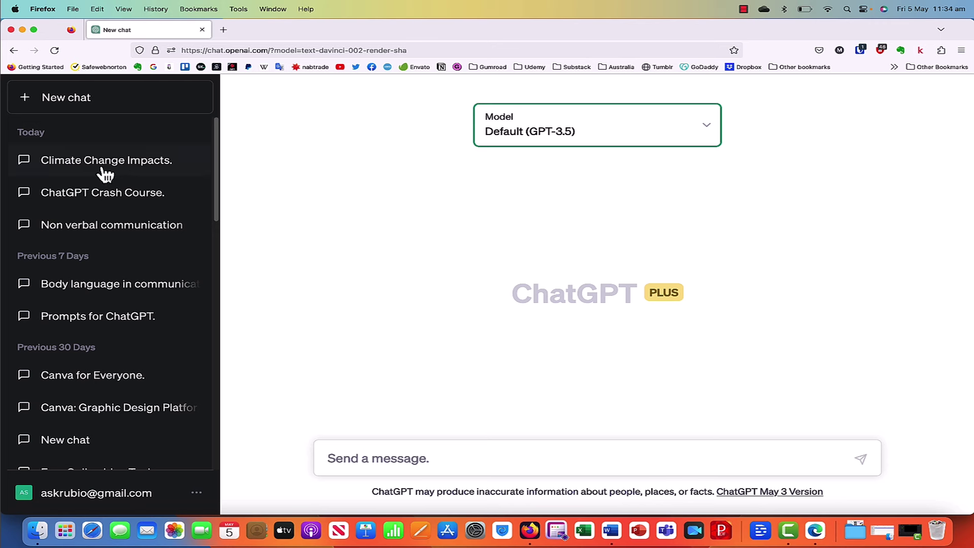
Send the prompt "How do I cook a pizza?" in the new chat
left_click(394, 458)
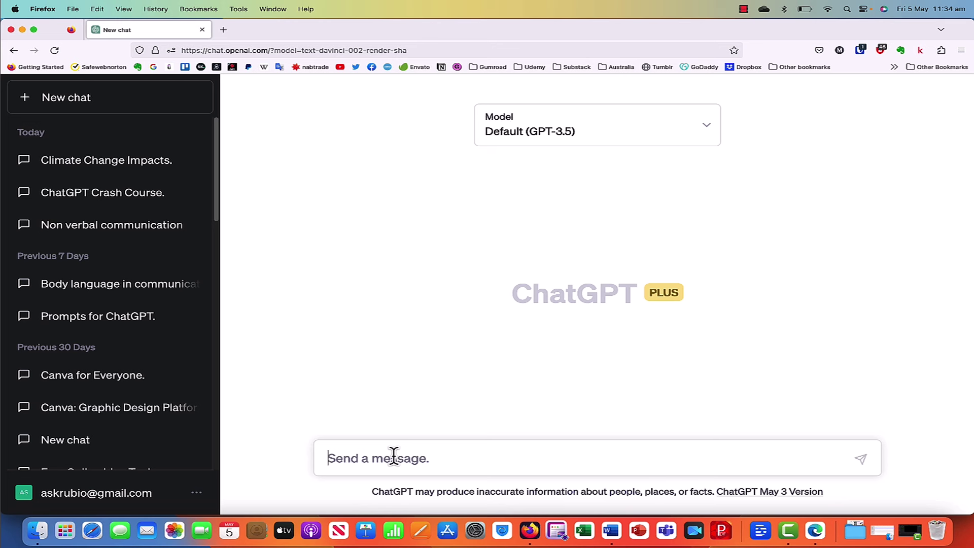
type("How")
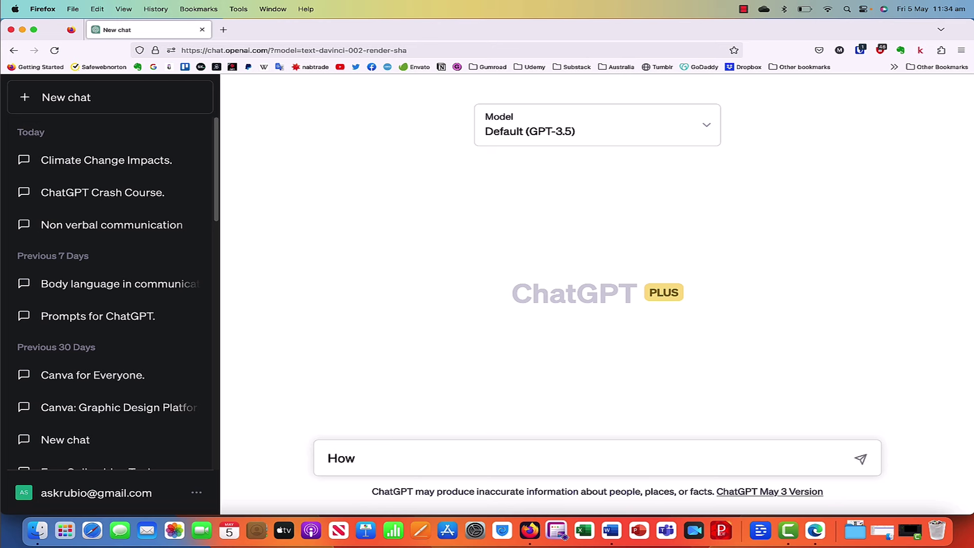
type(" do IU")
key("BackSpace")
type("cook a pizza?")
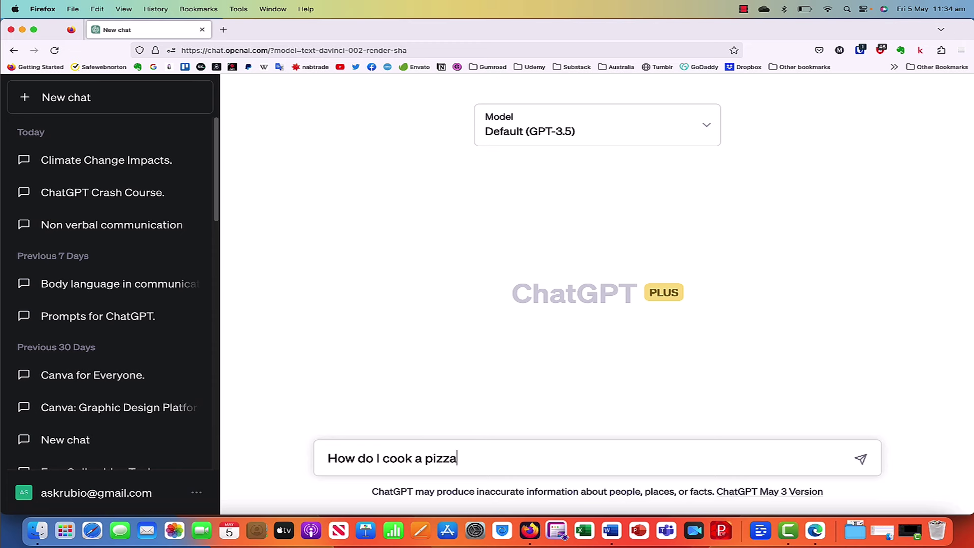
key("Return")
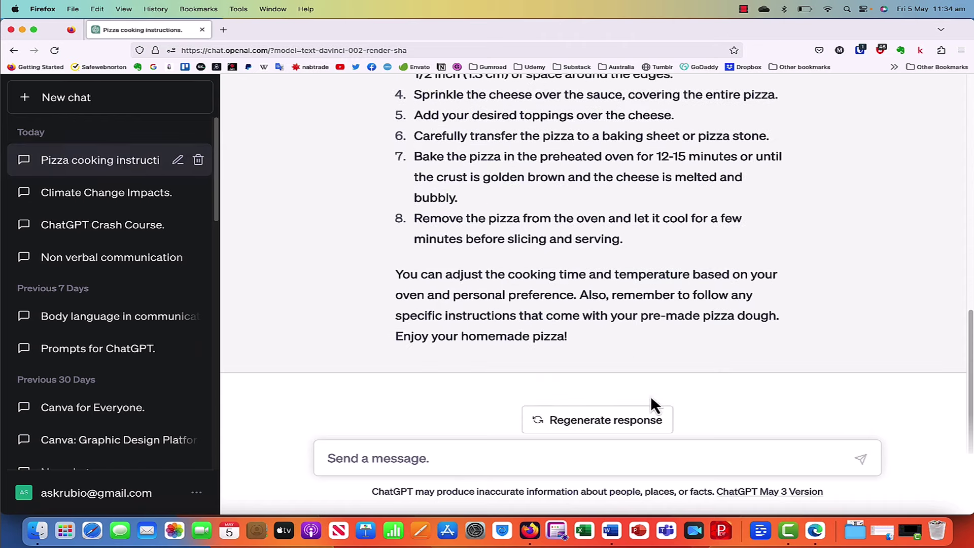
Read through the pizza recipe response, from the ingredients to the closing advice, and return to its beginning
scroll(601, 338, "up", 3)
scroll(601, 337, "up", 5)
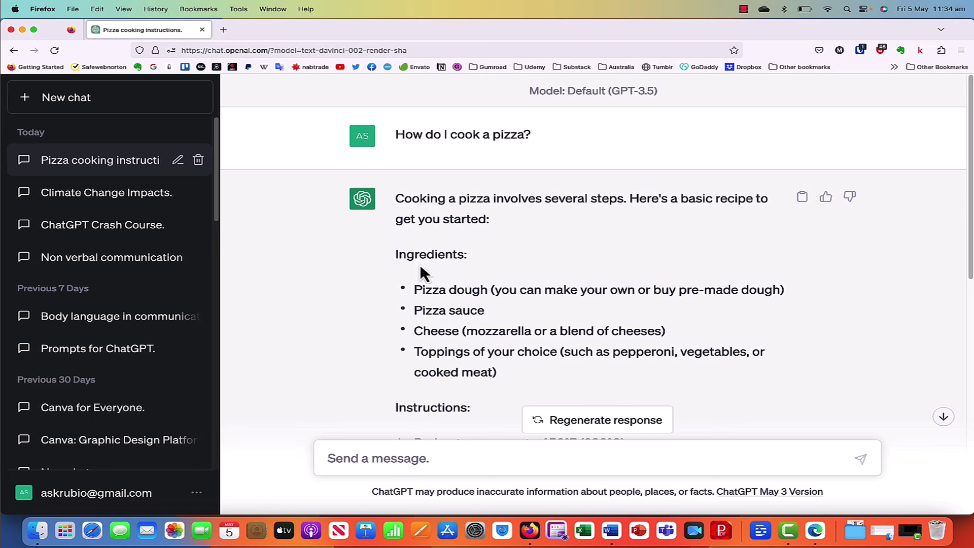
scroll(435, 315, "down", 3)
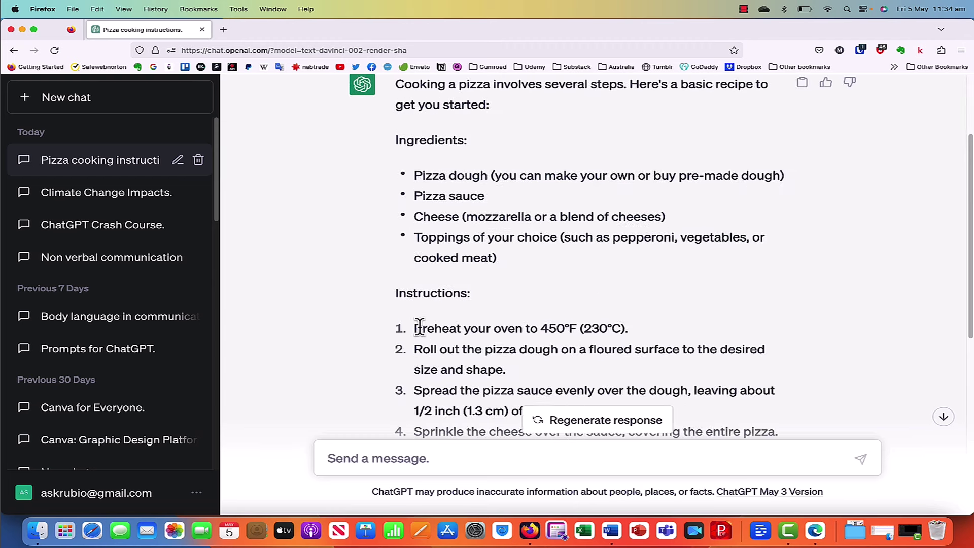
scroll(435, 327, "down", 2)
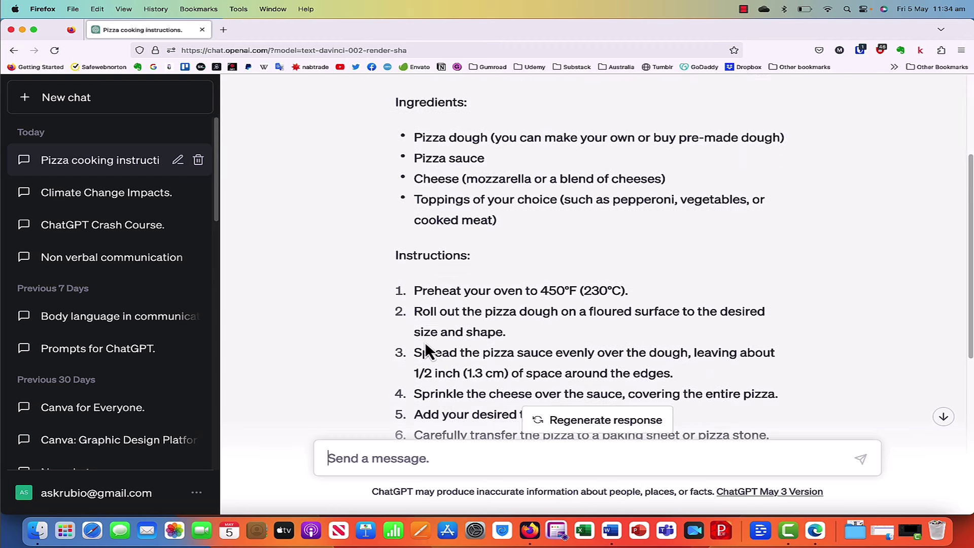
scroll(422, 341, "down", 4)
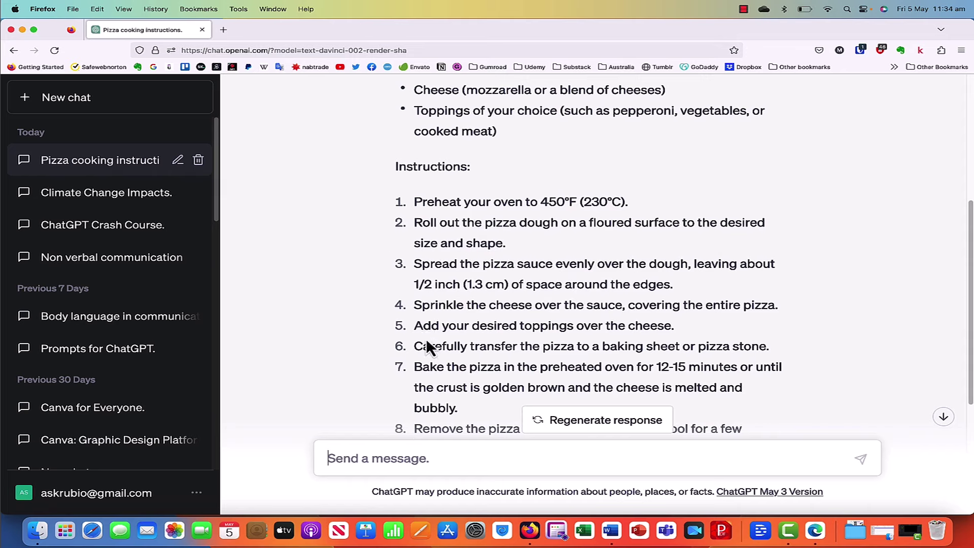
scroll(424, 338, "down", 3)
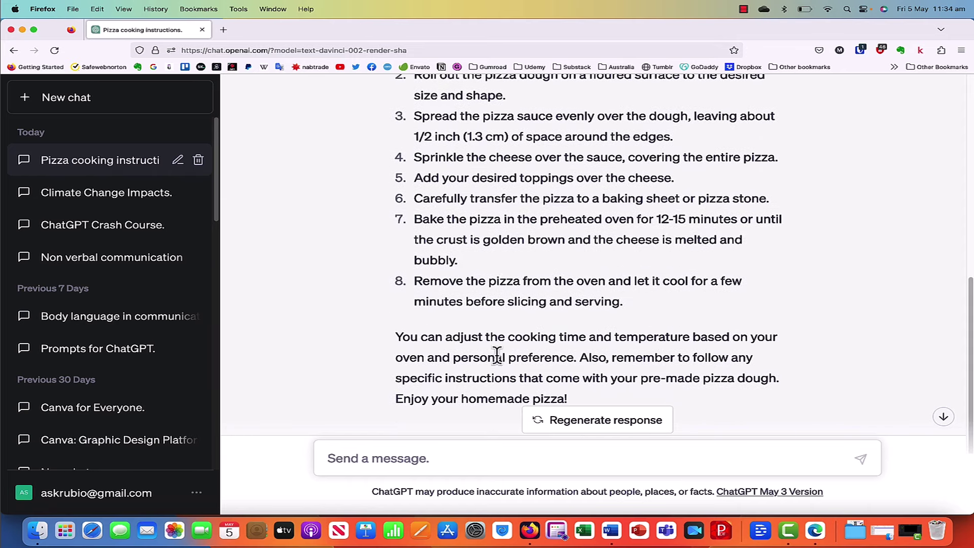
scroll(472, 356, "up", 1)
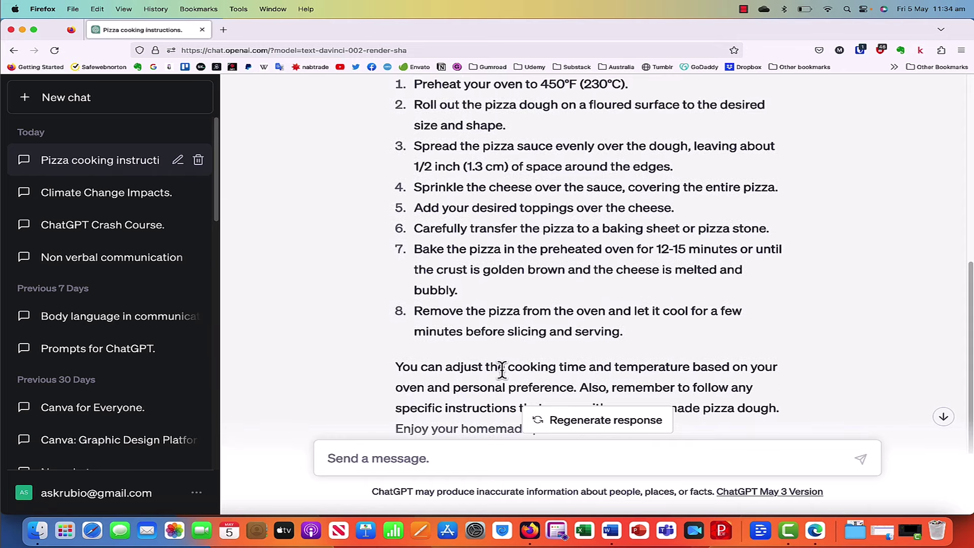
scroll(463, 386, "up", 10)
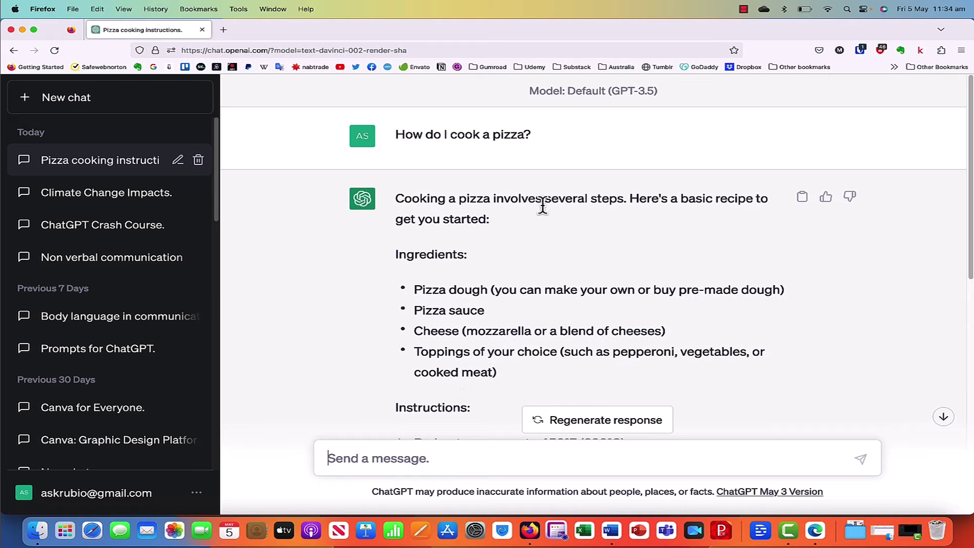
scroll(479, 260, "down", 10)
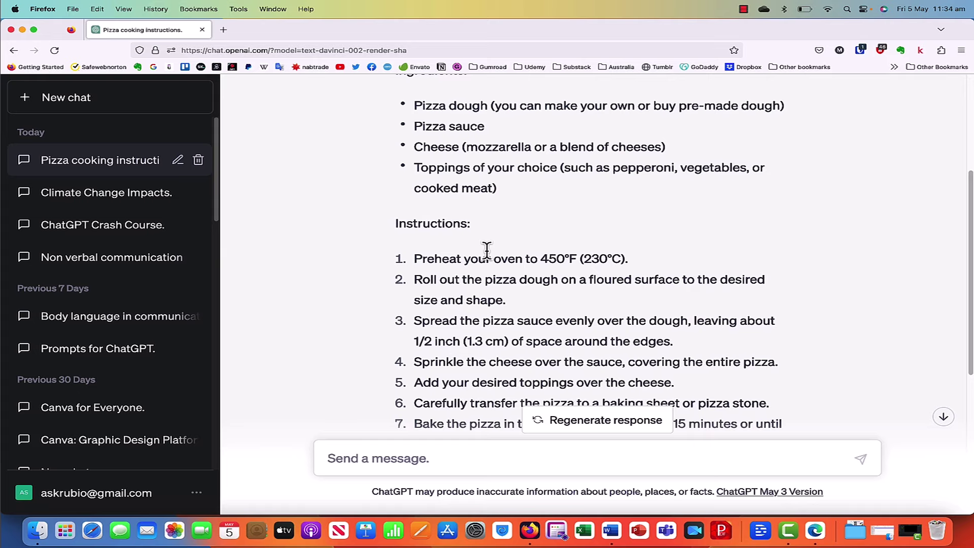
scroll(479, 260, "up", 4)
scroll(478, 259, "up", 5)
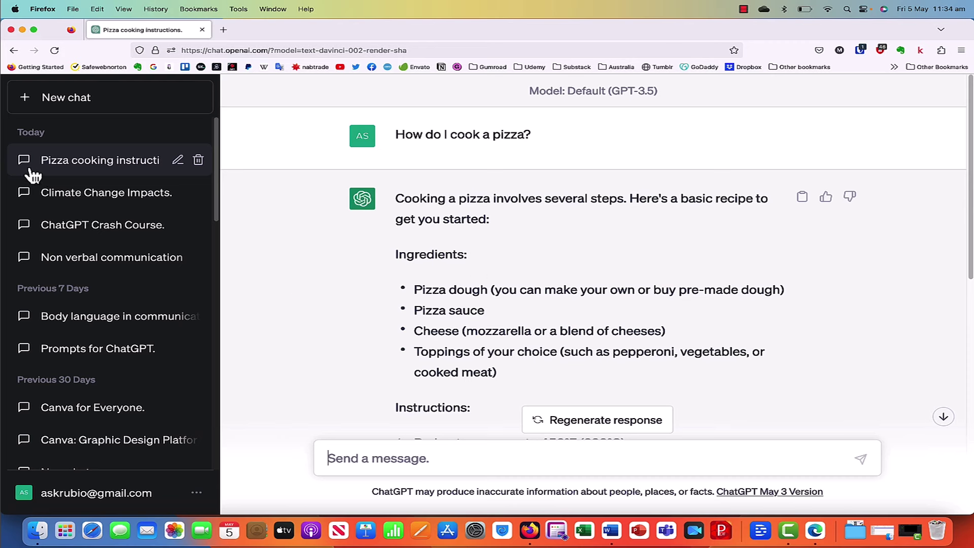
Open the pizza chat's title for renaming, confirm it as it is and return to the message field
left_click(177, 160)
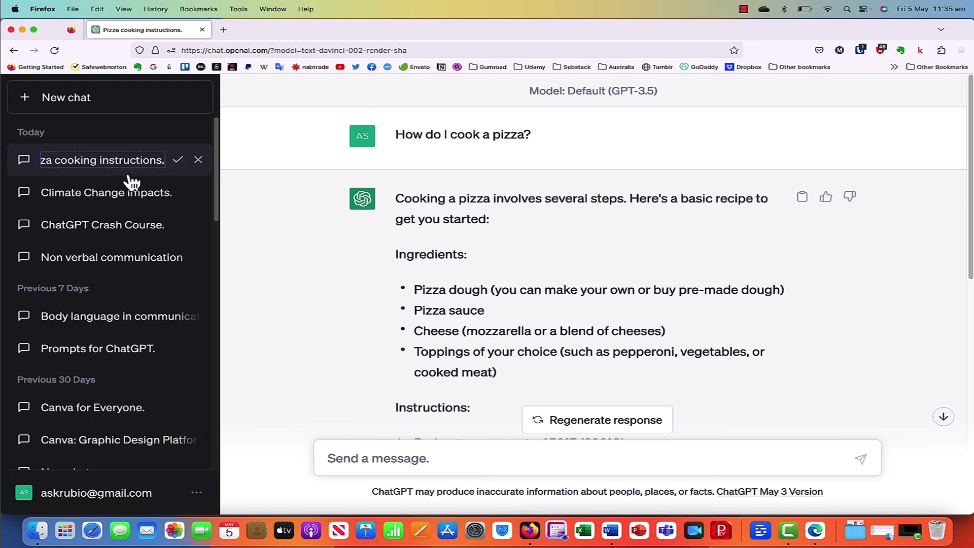
key("Return")
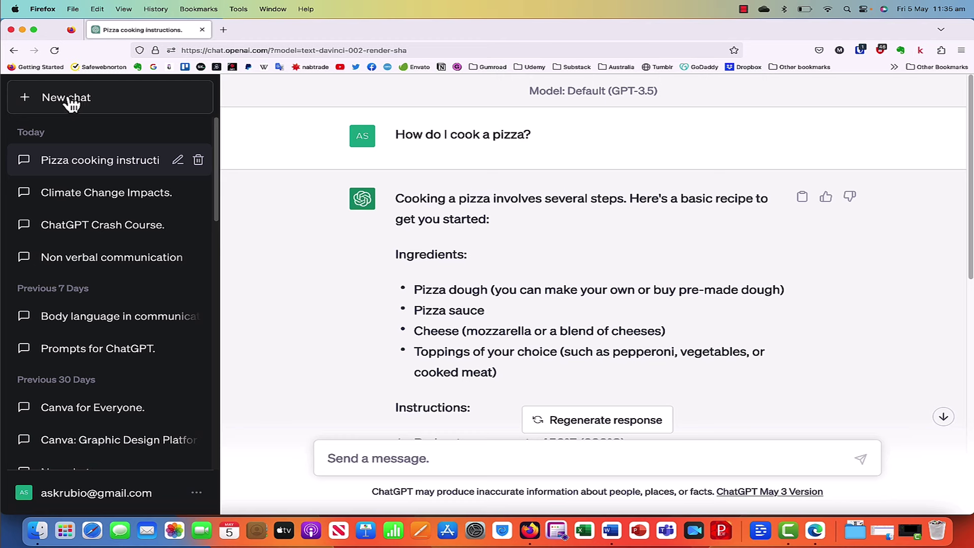
left_click(428, 460)
Browse the chat history down to the March conversations and return to the most recent chats
scroll(121, 349, "down", 15)
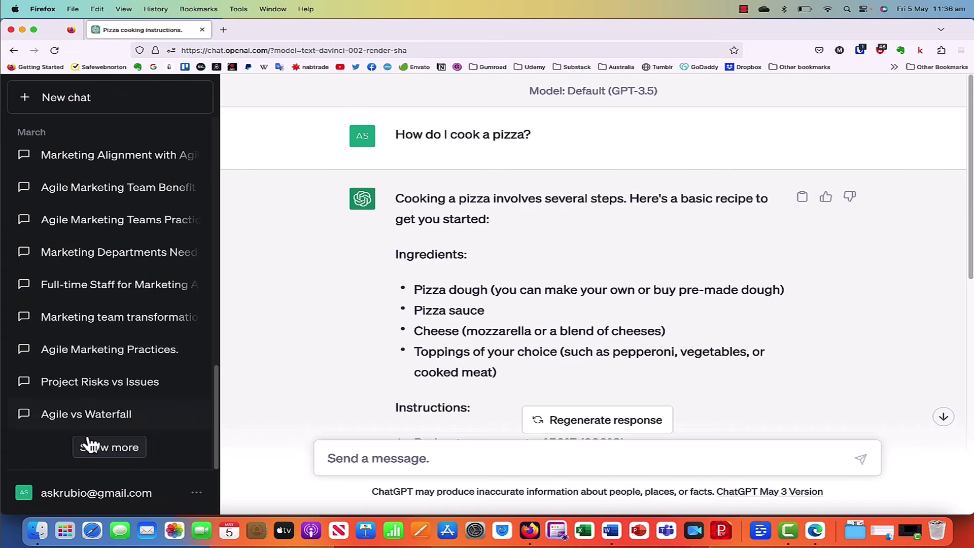
scroll(105, 275, "up", 10)
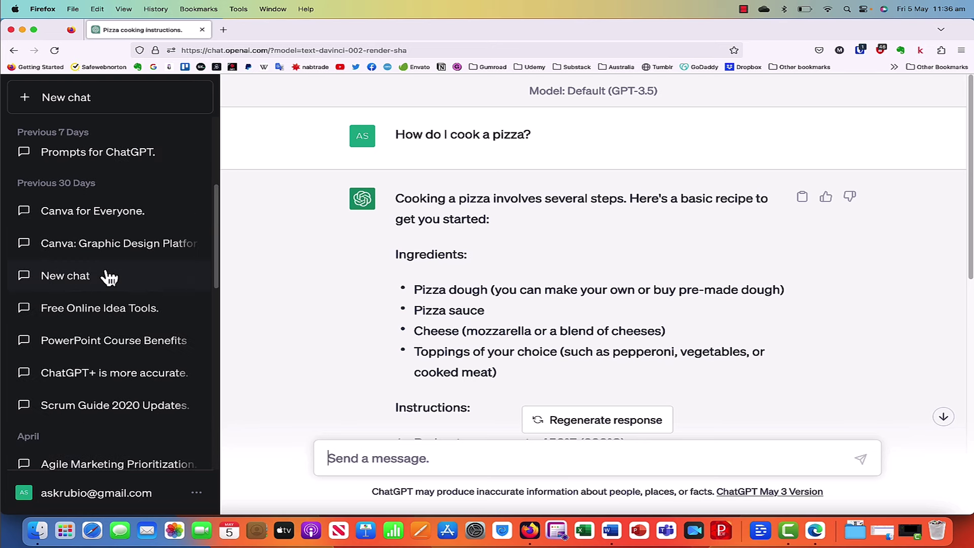
scroll(107, 276, "up", 5)
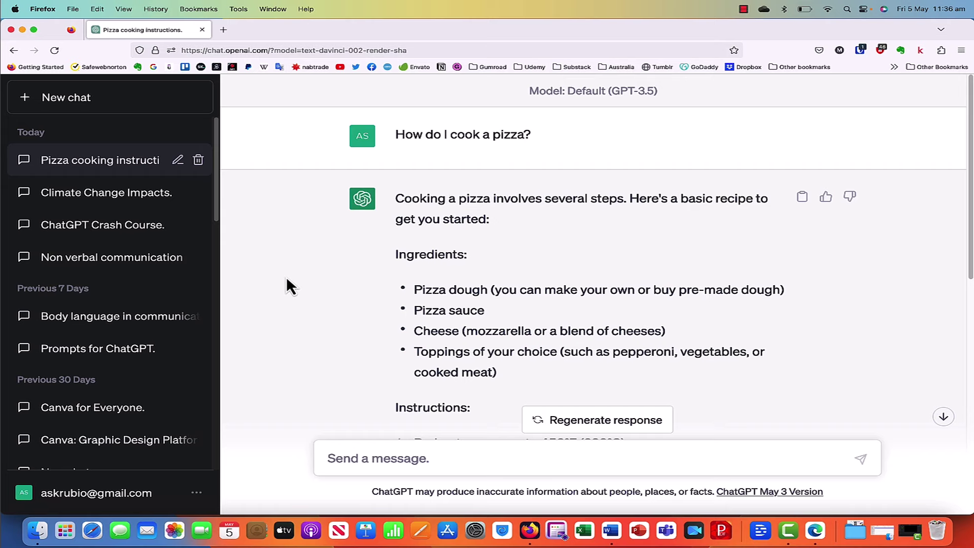
Search Google for "chatgpt prompts" in a new browser tab and look through the results
left_click(223, 32)
type("chatgpt prom")
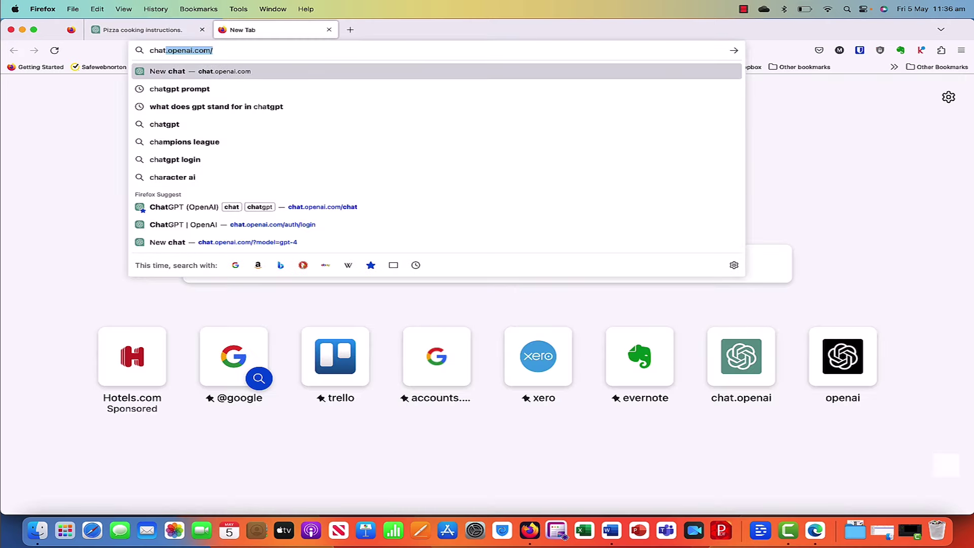
type("pts")
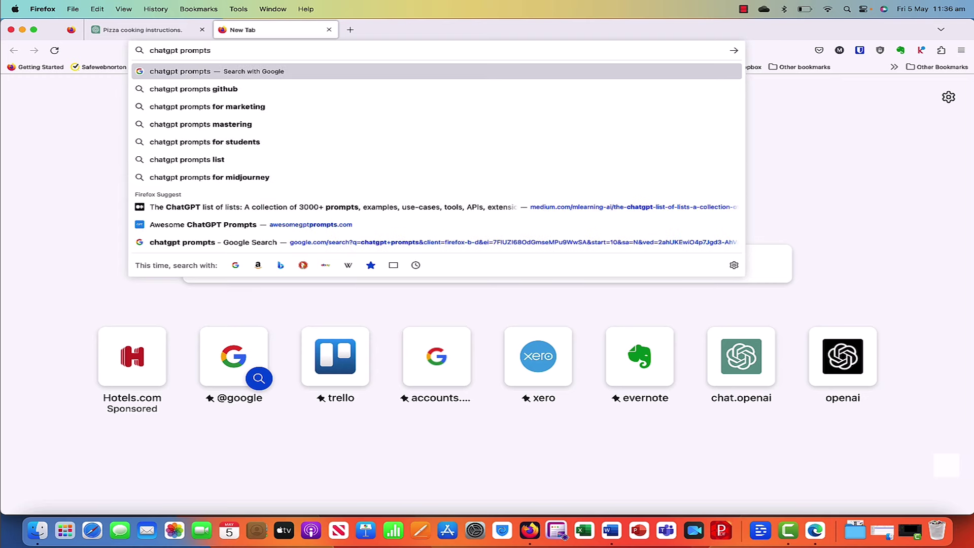
key("Return")
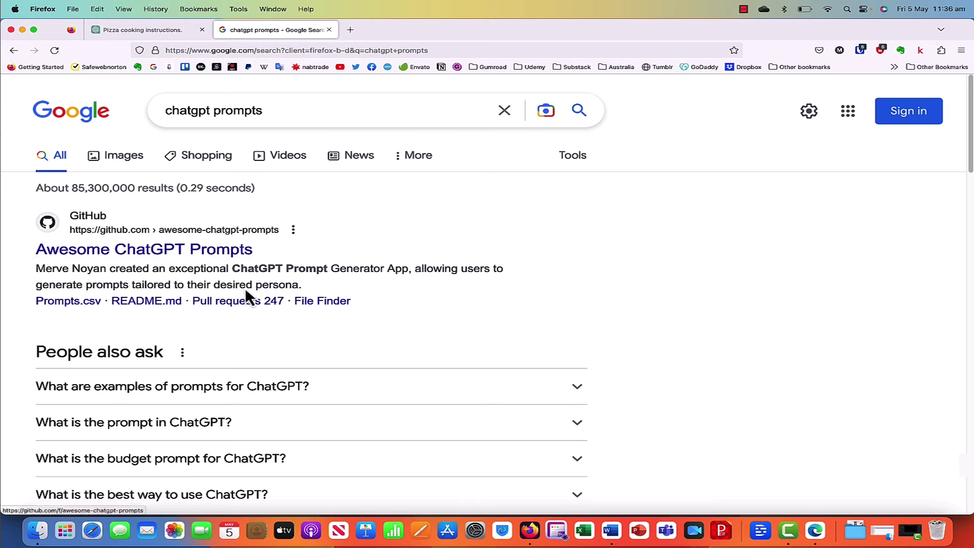
scroll(447, 230, "down", 5)
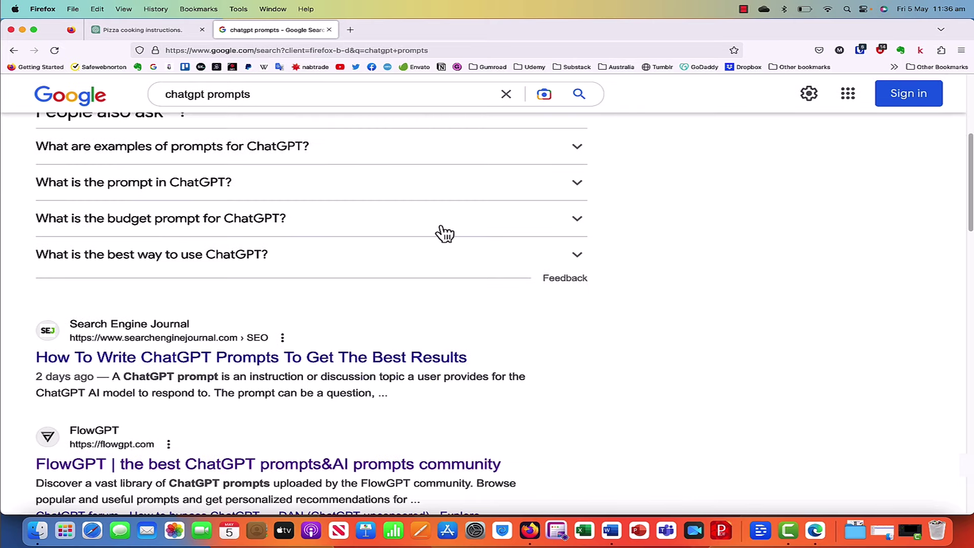
scroll(439, 236, "down", 2)
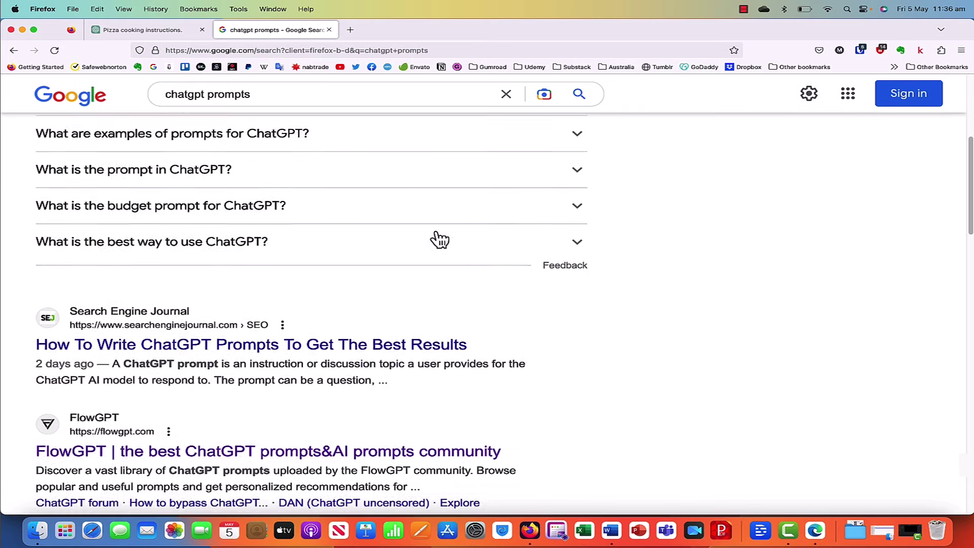
Look through the Google results for "chatgpt prompts" down to the related searches and return to the first result
scroll(574, 456, "down", 5)
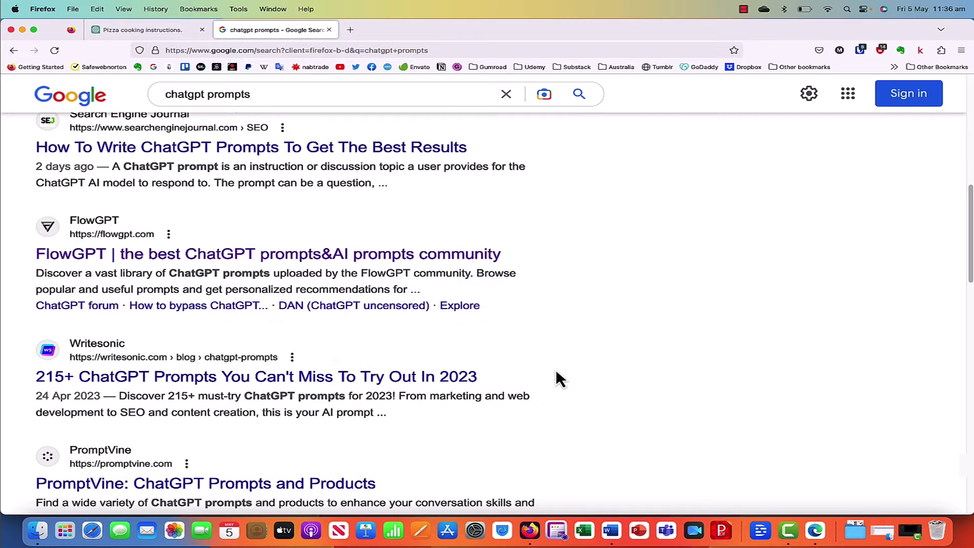
scroll(544, 366, "down", 10)
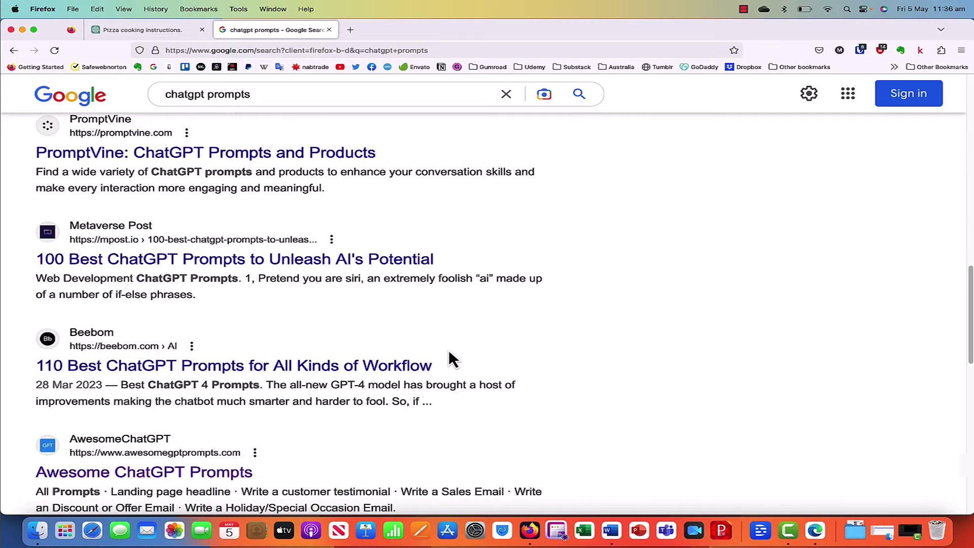
scroll(449, 349, "down", 3)
scroll(449, 352, "down", 4)
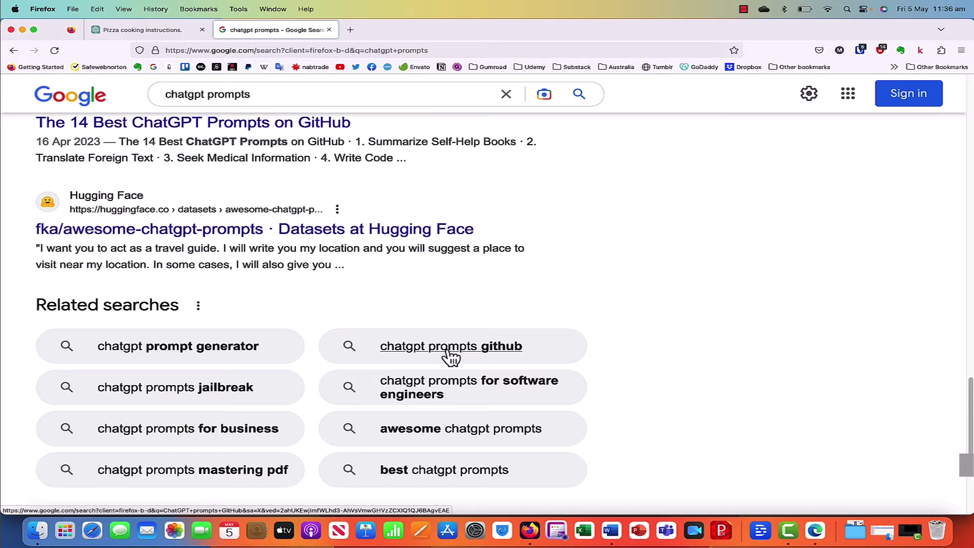
scroll(448, 355, "down", 2)
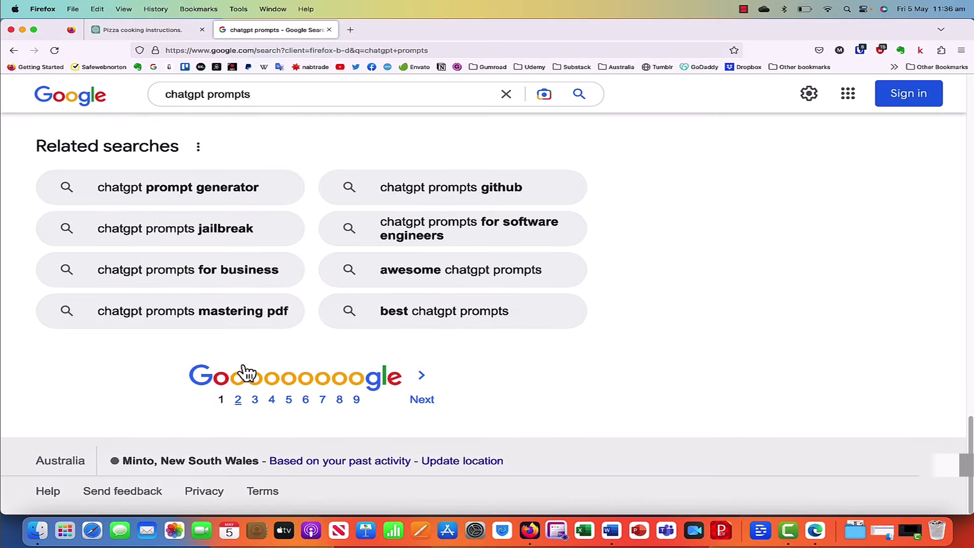
scroll(246, 374, "up", 7)
scroll(243, 362, "up", 15)
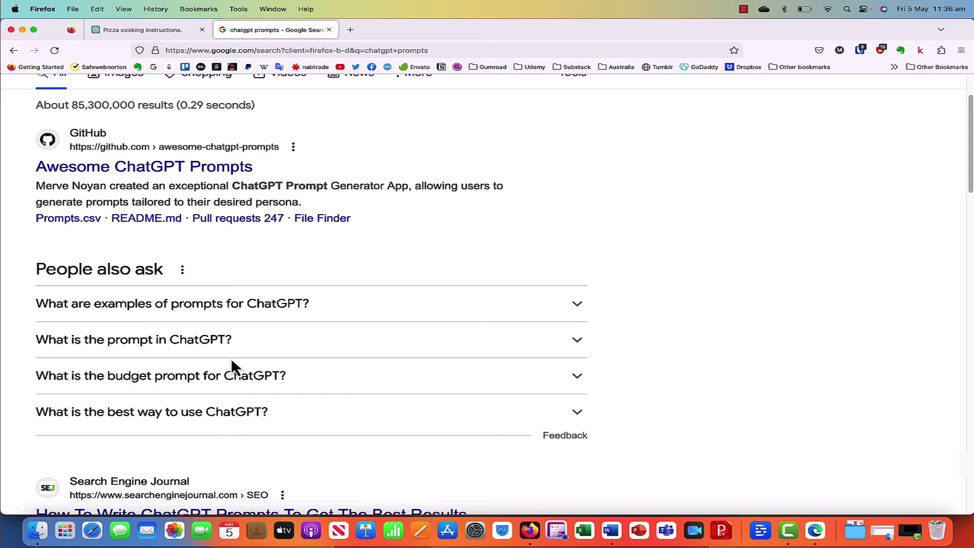
scroll(230, 358, "down", 4)
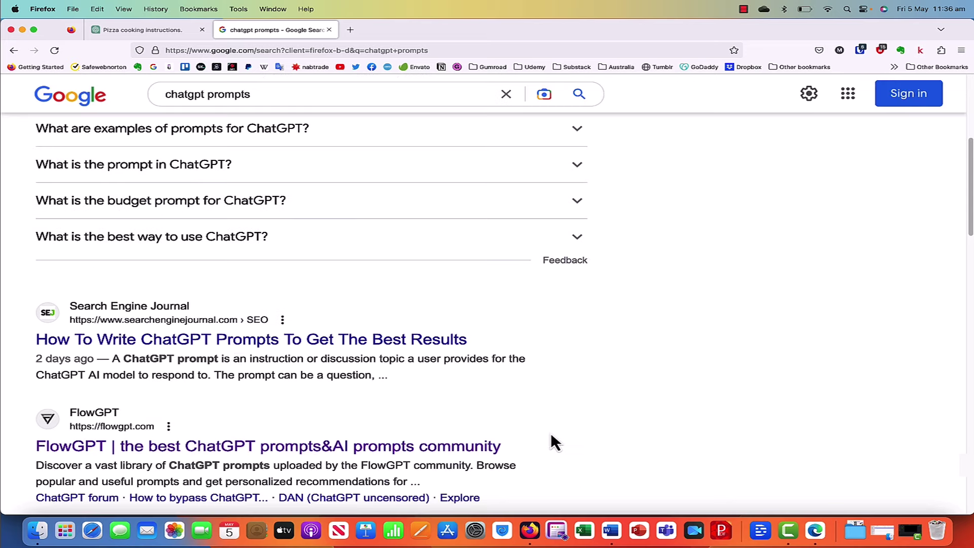
scroll(462, 406, "up", 6)
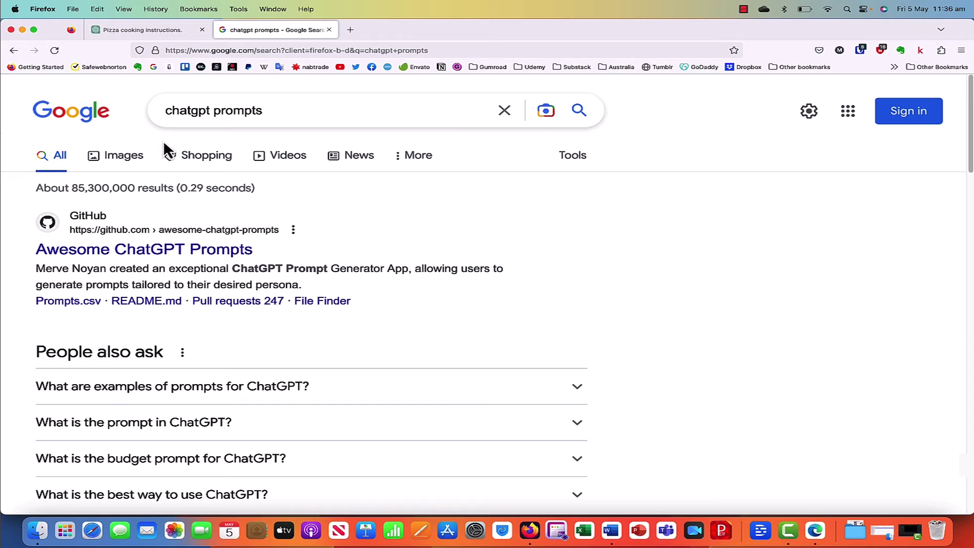
Switch back to ChatGPT, start a new chat and send the message "chatgpt prompt"
left_click(129, 29)
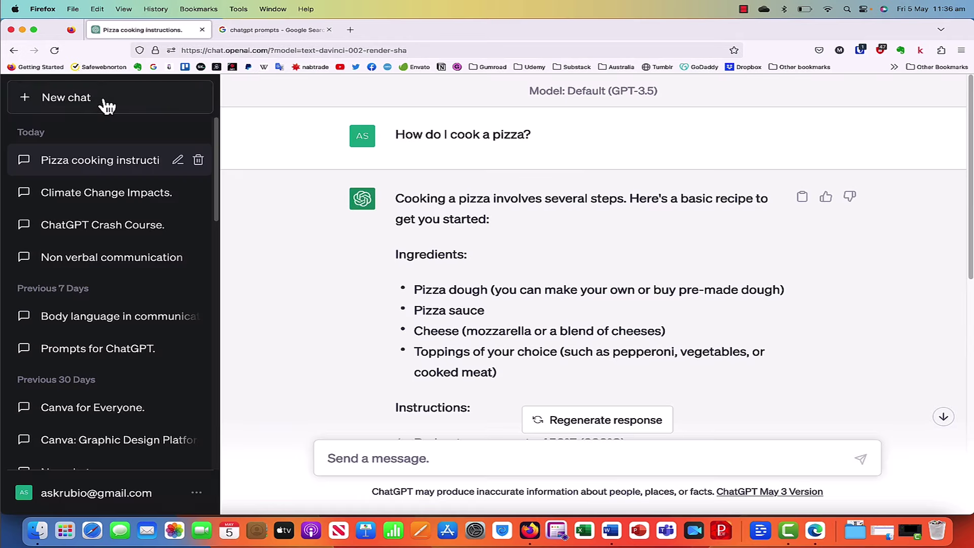
left_click(72, 103)
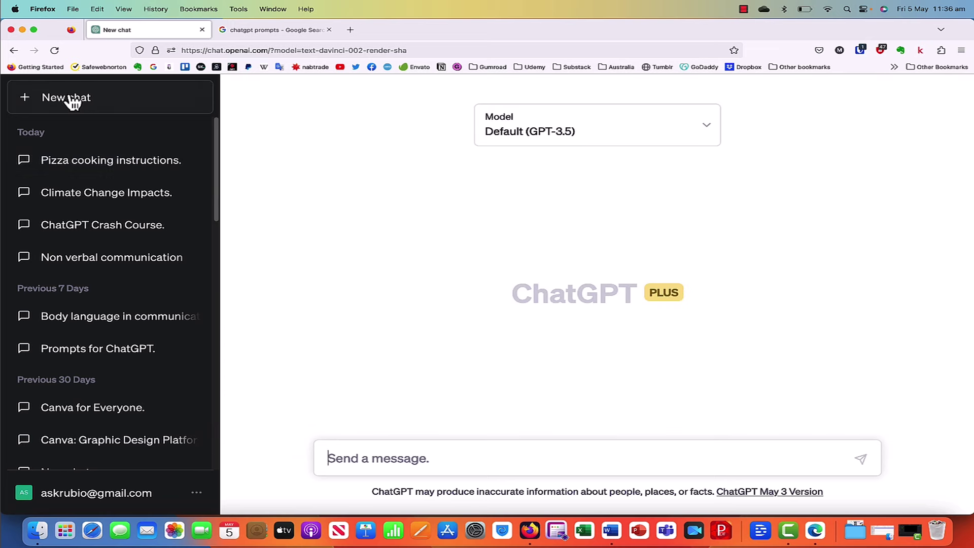
type("chatgpt prompt")
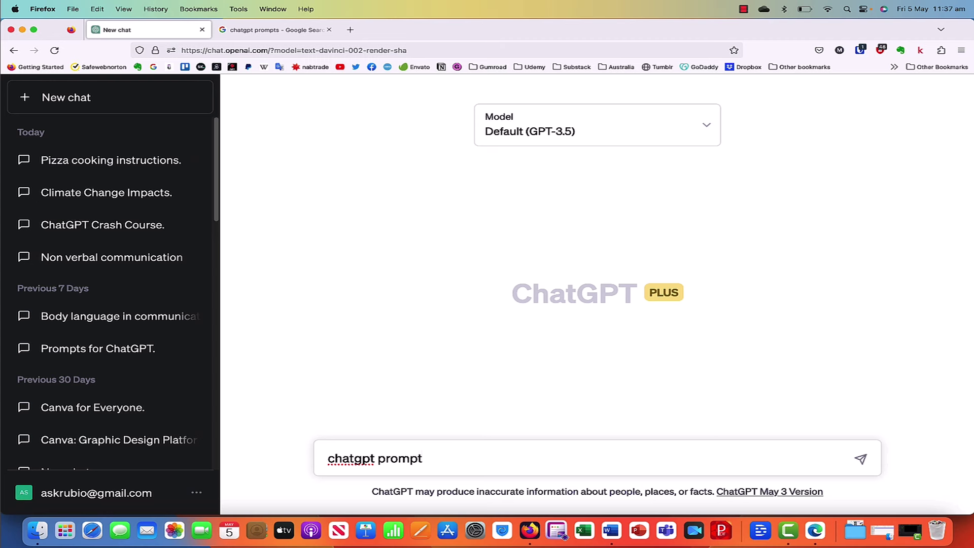
key("Return")
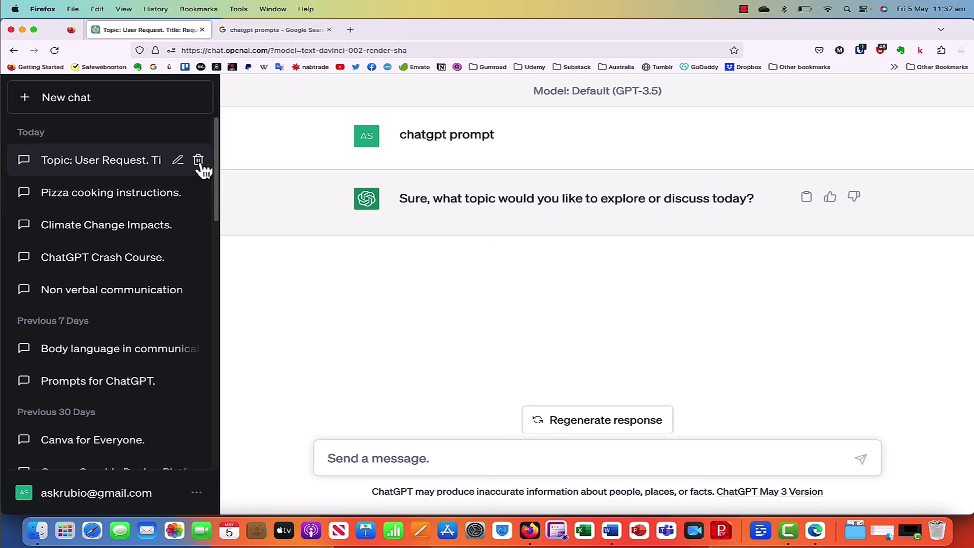
Send the follow-up message "chatgpt prompts" in the same chat
type("chatp")
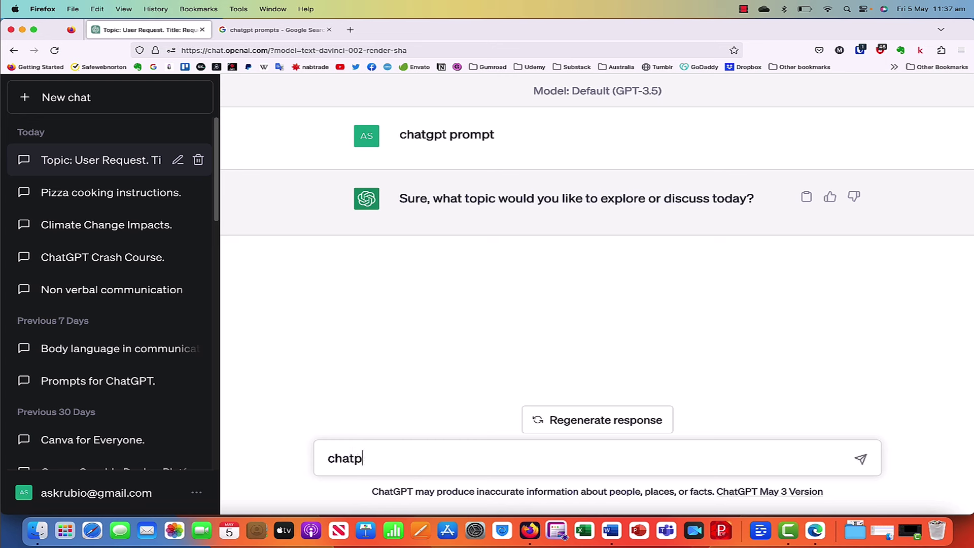
type("gpt ptom")
key("BackSpace")
key("BackSpace")
key("BackSpace")
type("rom")
key("BackSpace")
type("omp")
key("Return")
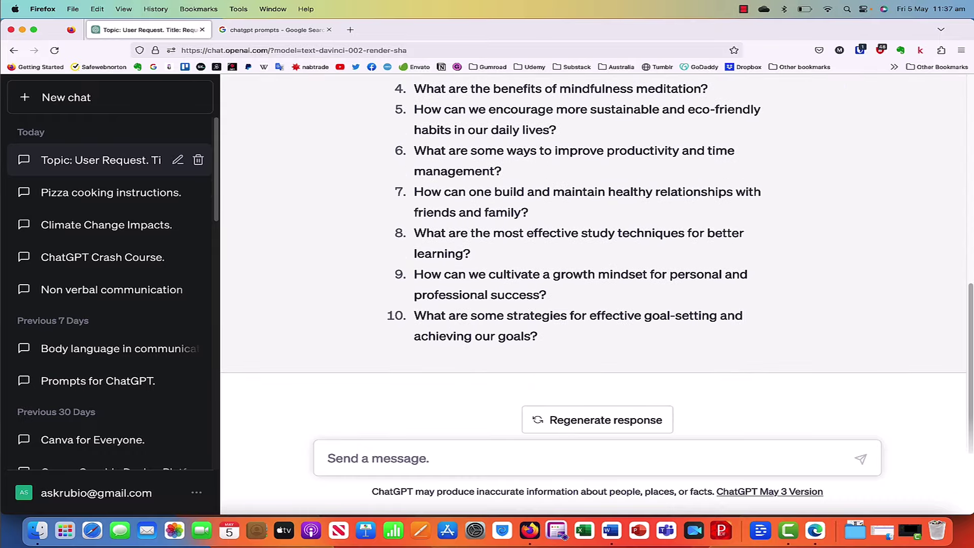
Review the first exchange by highlighting its request and reply, and compare it with the Google results page
scroll(523, 289, "up", 10)
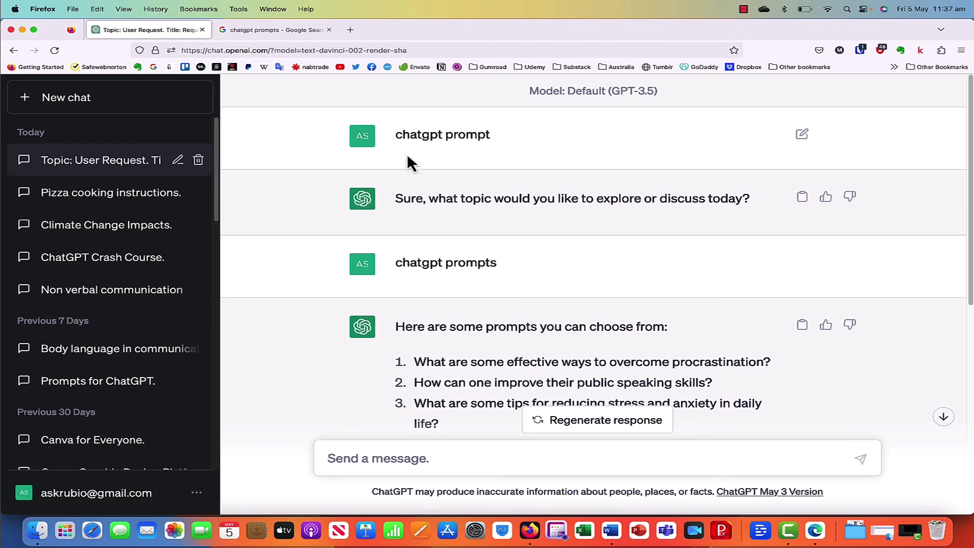
left_click_drag(396, 135, 496, 138)
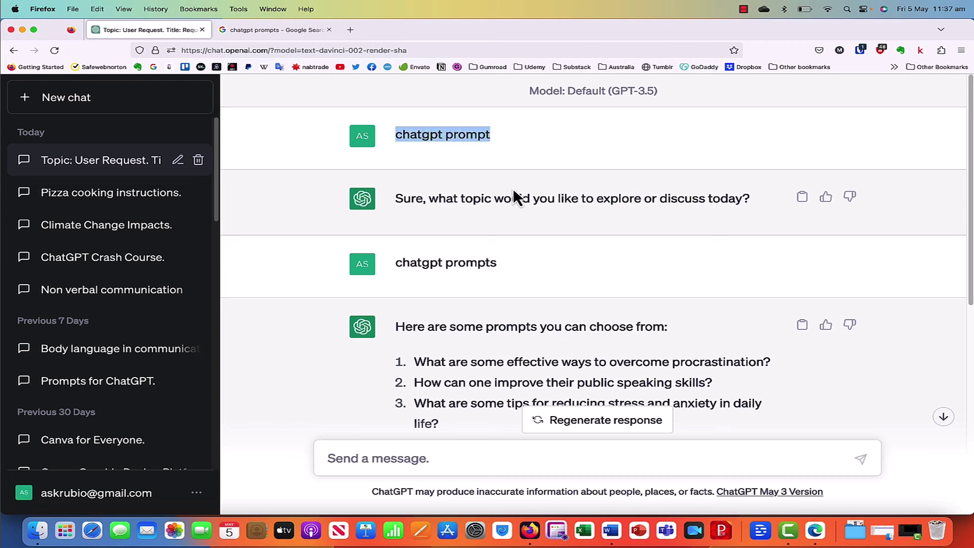
left_click_drag(751, 199, 402, 197)
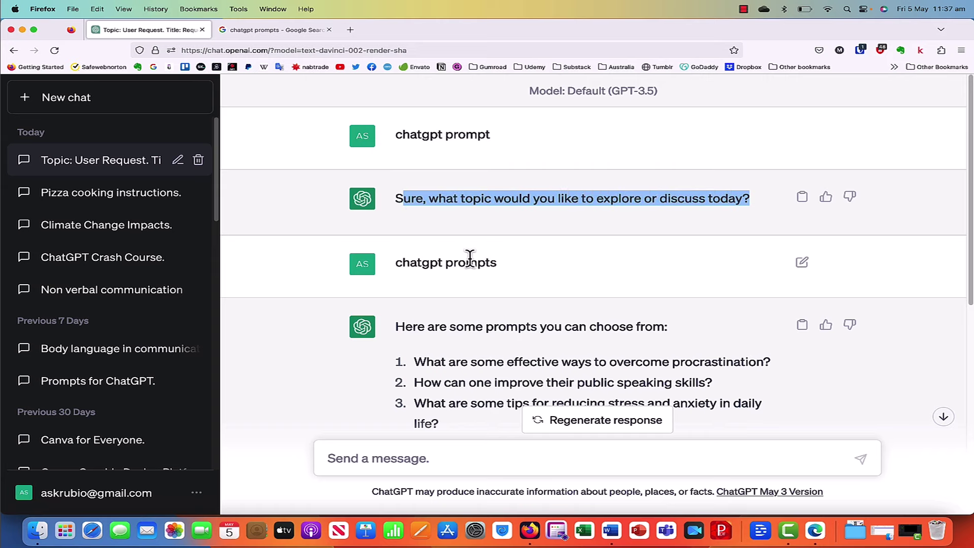
left_click(270, 31)
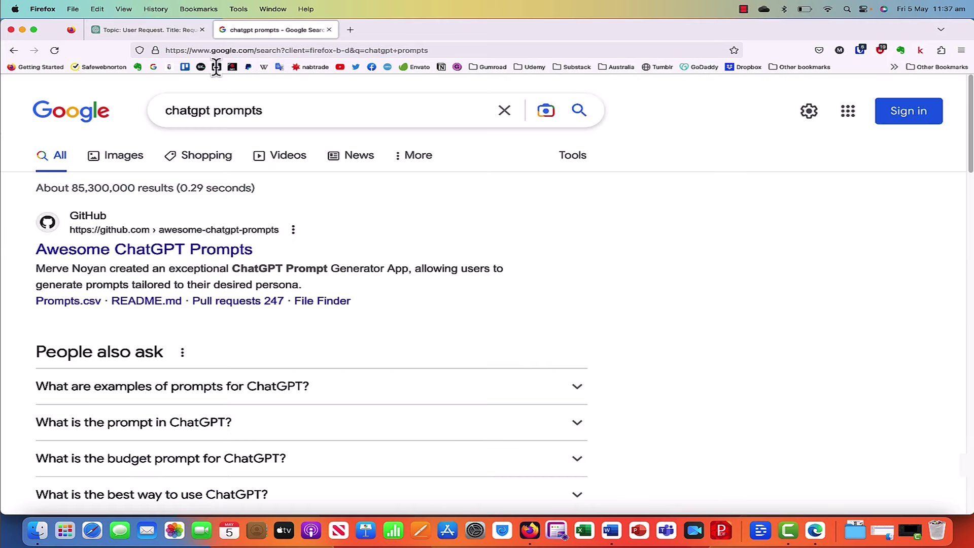
left_click(146, 32)
Read through the list of suggested prompts in the reply to "chatgpt prompts"
scroll(473, 278, "down", 5)
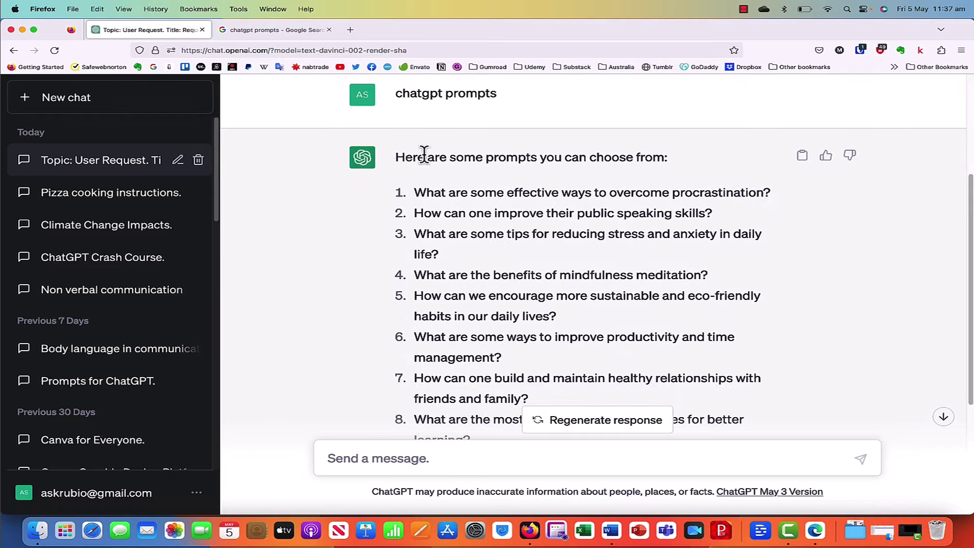
scroll(572, 268, "down", 3)
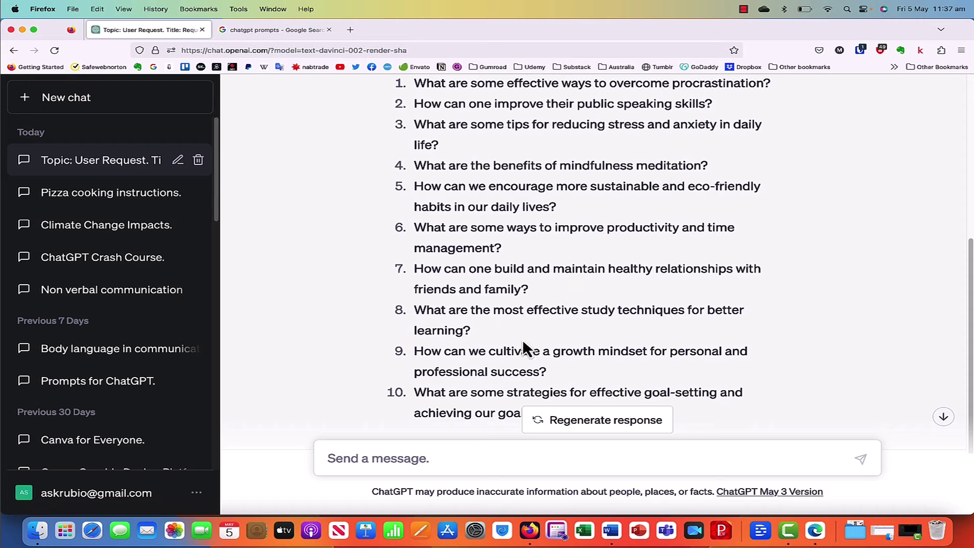
scroll(500, 309, "up", 1)
scroll(432, 133, "up", 1)
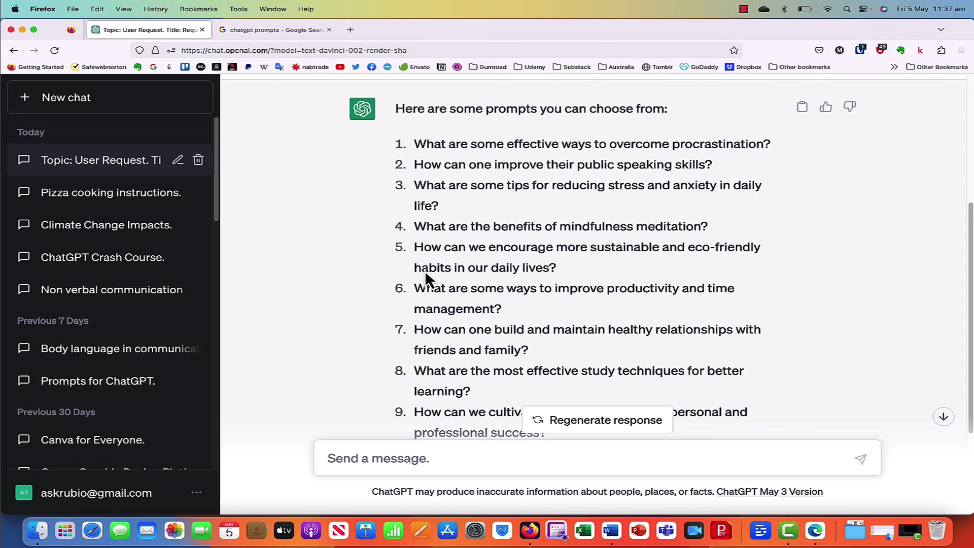
scroll(445, 356, "down", 3)
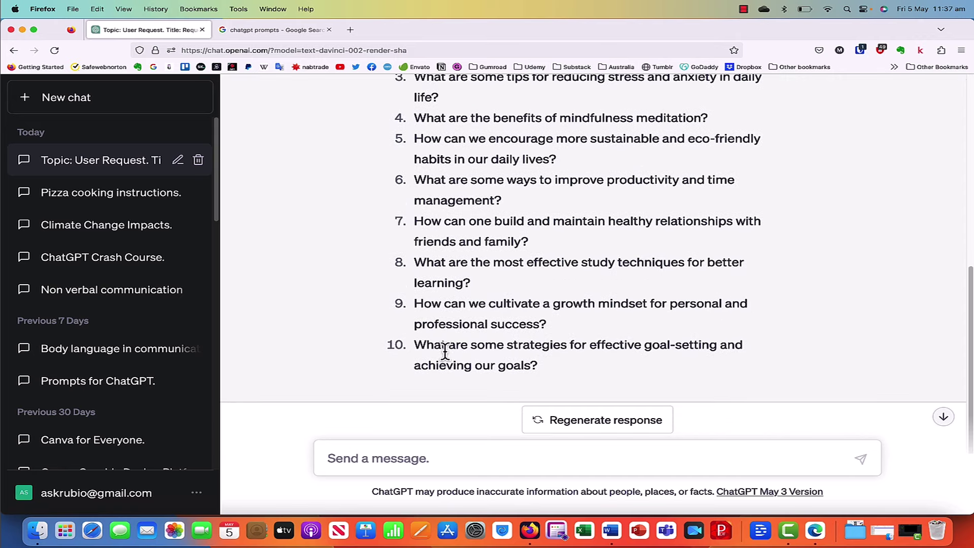
scroll(513, 258, "up", 6)
scroll(454, 332, "down", 5)
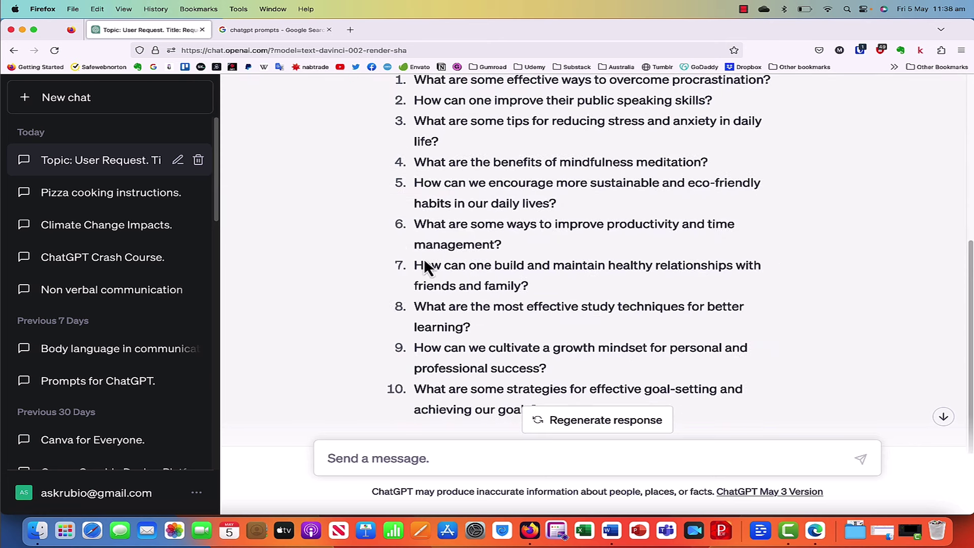
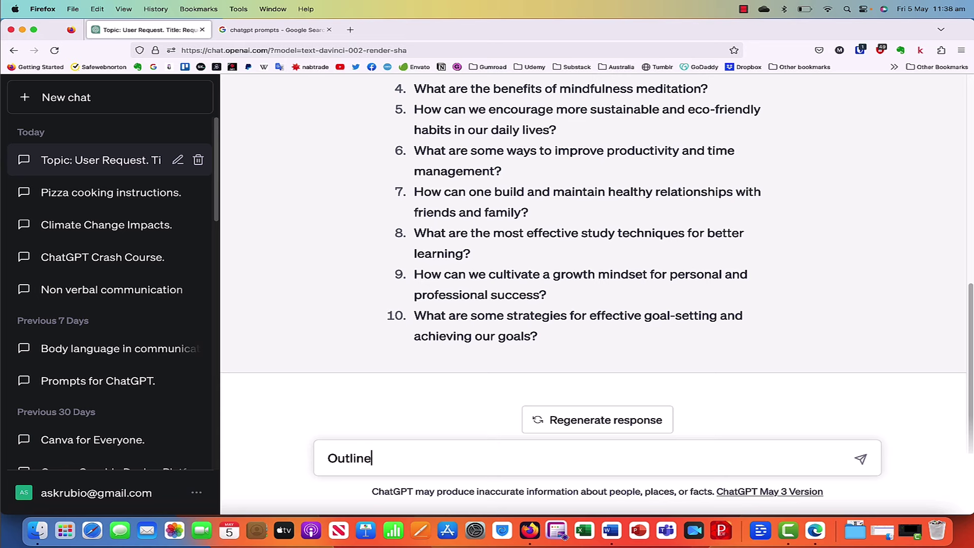
key("BackSpace")
key("BackSpace")
key("BackSpace")
key("BackSpace")
key("BackSpace")
key("BackSpace")
key("BackSpace")
type("Ce")
key("BackSpace")
type("hec")
key("BackSpace")
key("BackSpace")
key("BackSpace")
key("BackSpace")
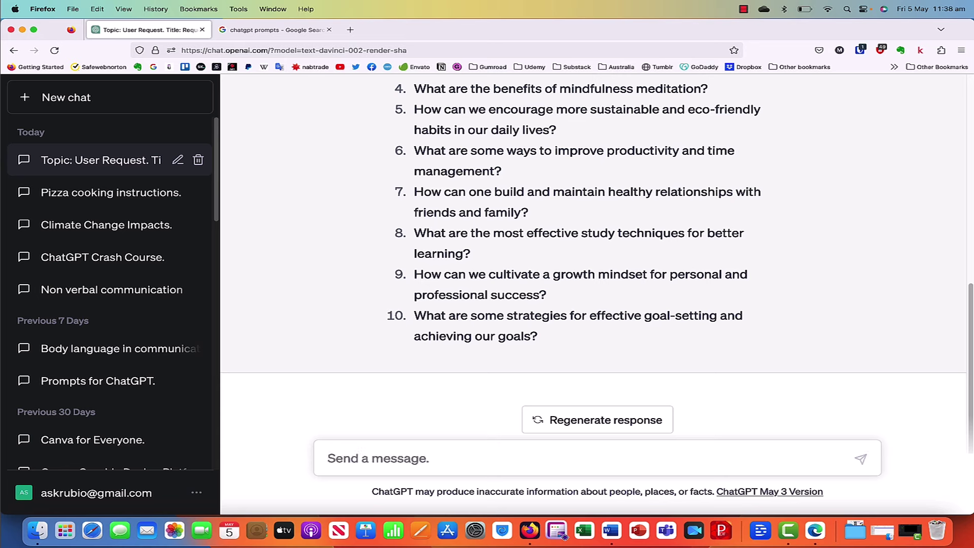
type("Gime m")
key("BackSpace")
key("BackSpace")
key("BackSpace")
key("BackSpace")
type("v")
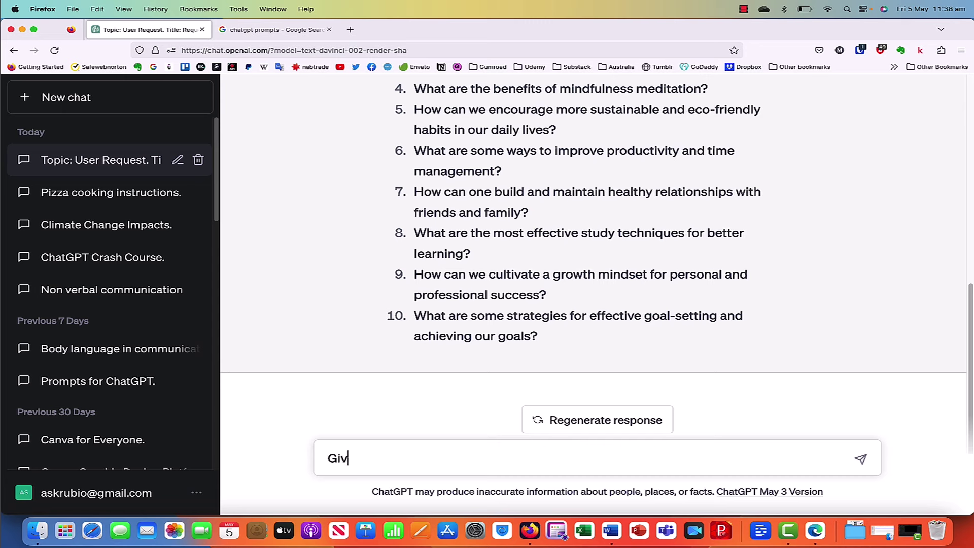
type("e me")
key("BackSpace")
key("BackSpace")
key("BackSpace")
key("BackSpace")
key("BackSpace")
key("BackSpace")
key("BackSpace")
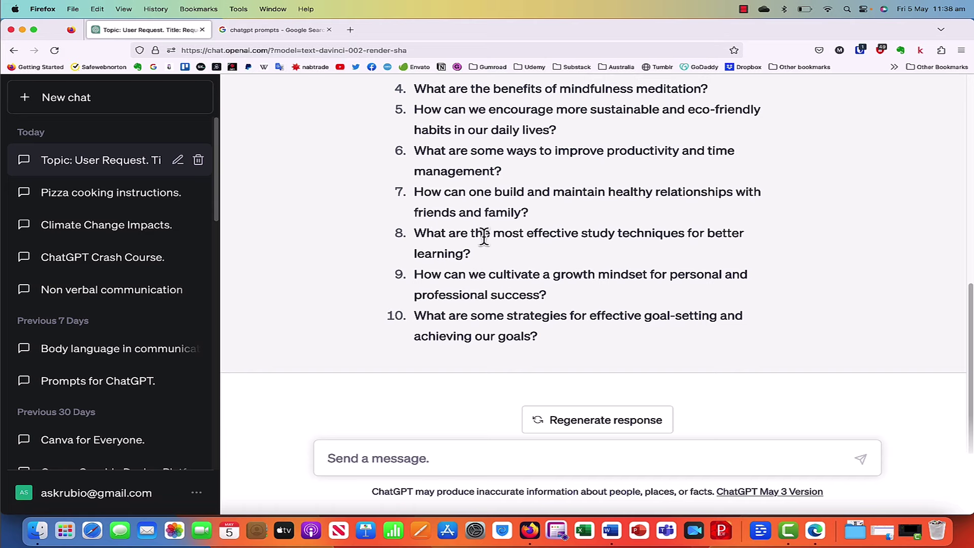
Review the suggested prompts again and send the message "can you please provide more prompts?"
scroll(533, 257, "up", 5)
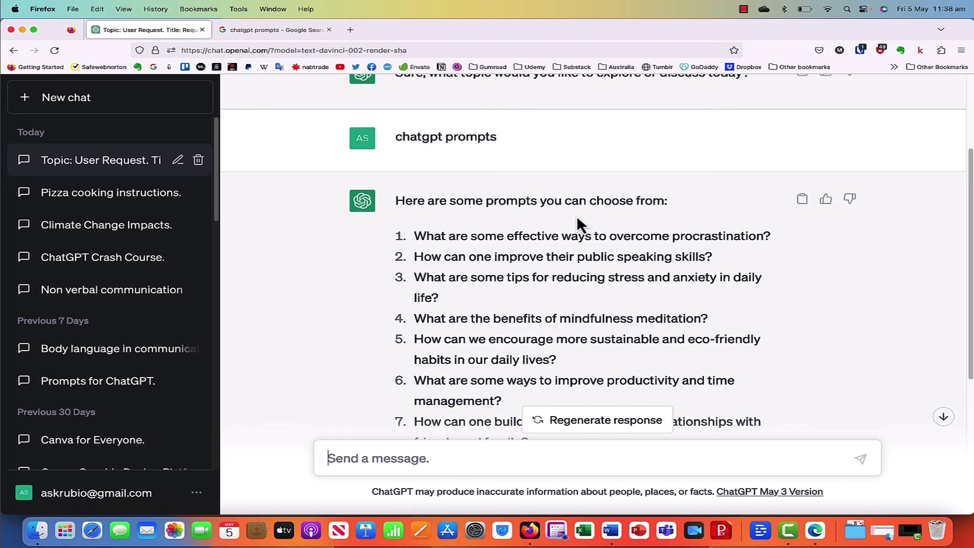
scroll(505, 281, "down", 5)
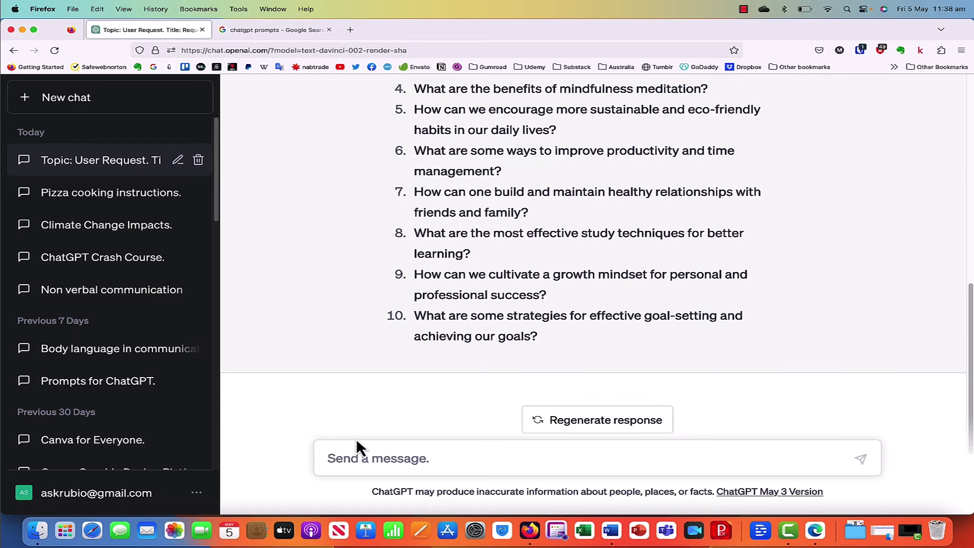
type("can you pleaswe")
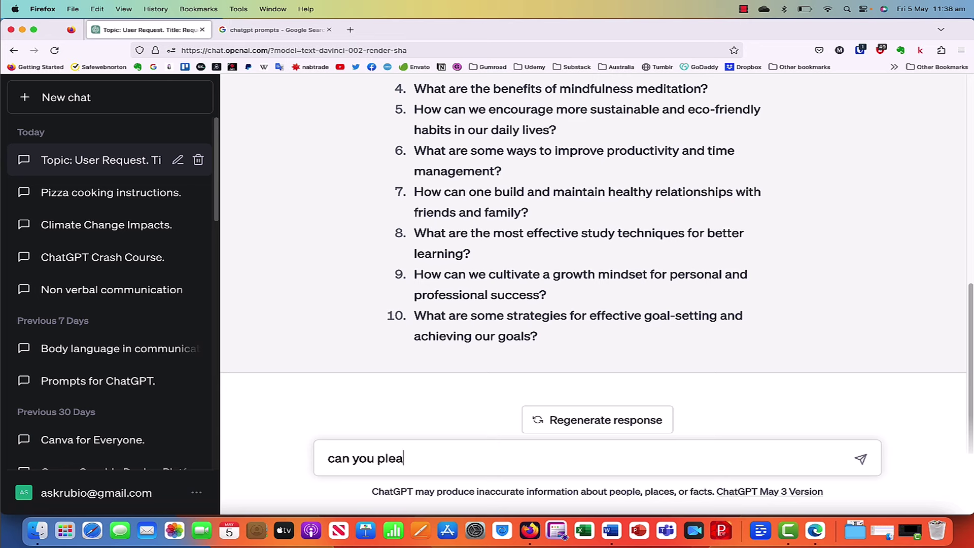
key("BackSpace")
key("BackSpace")
key("BackSpace")
type("po")
key("BackSpace")
key("BackSpace")
key("BackSpace")
type("e provide more p")
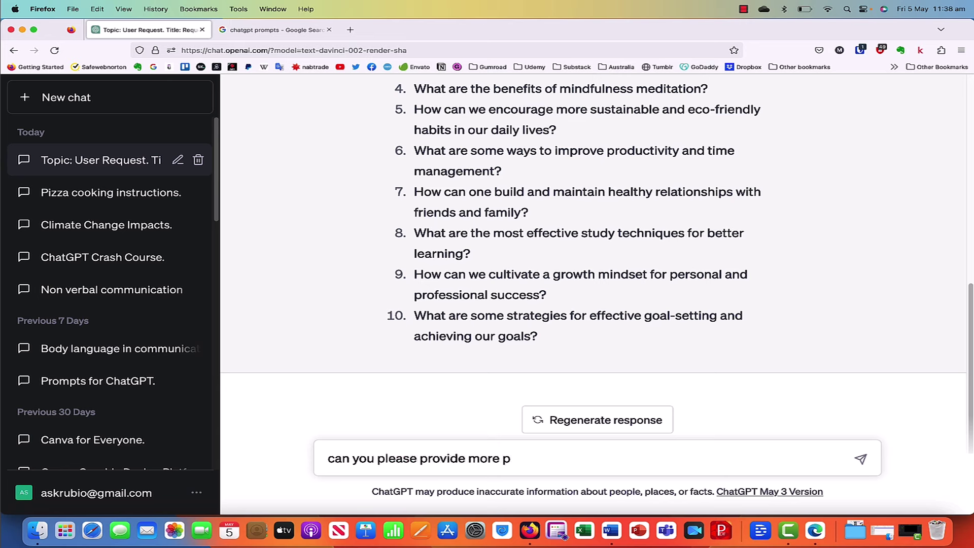
type("rompts?")
key("Return")
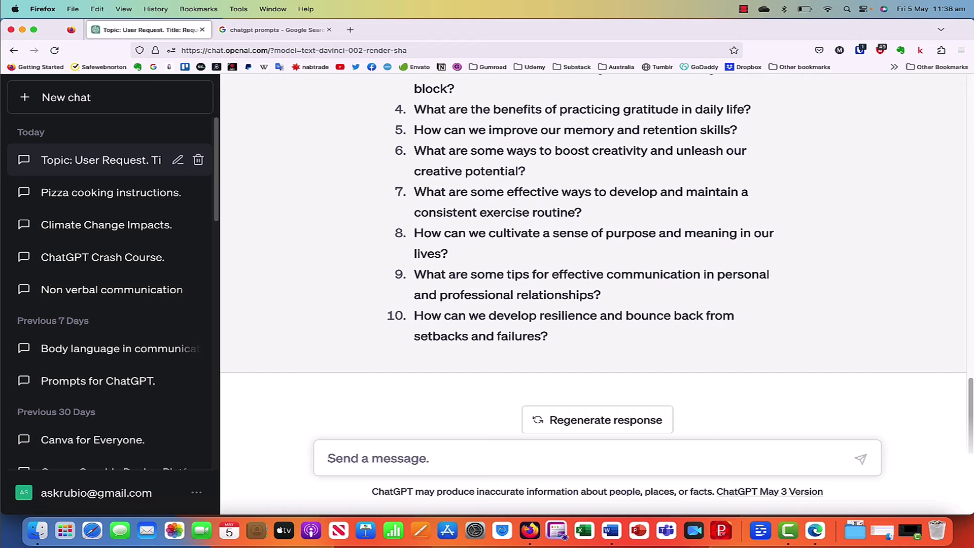
Read through the additional prompts in the newest reply and return to its end
scroll(467, 254, "up", 3)
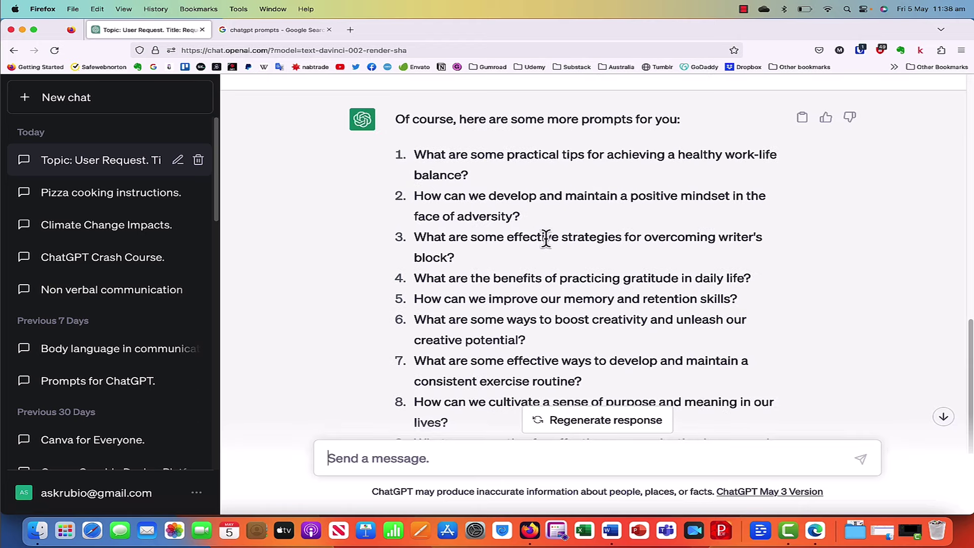
scroll(533, 239, "down", 3)
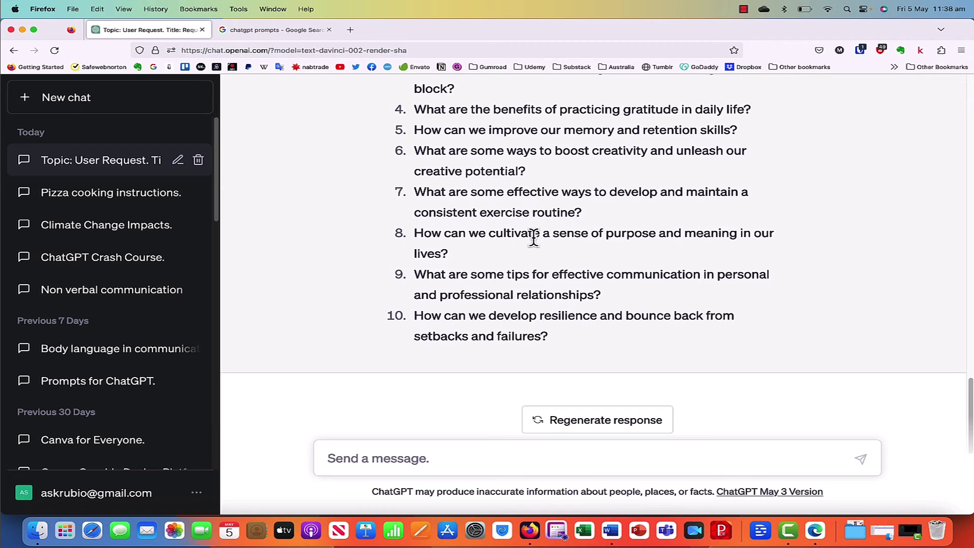
scroll(489, 226, "up", 8)
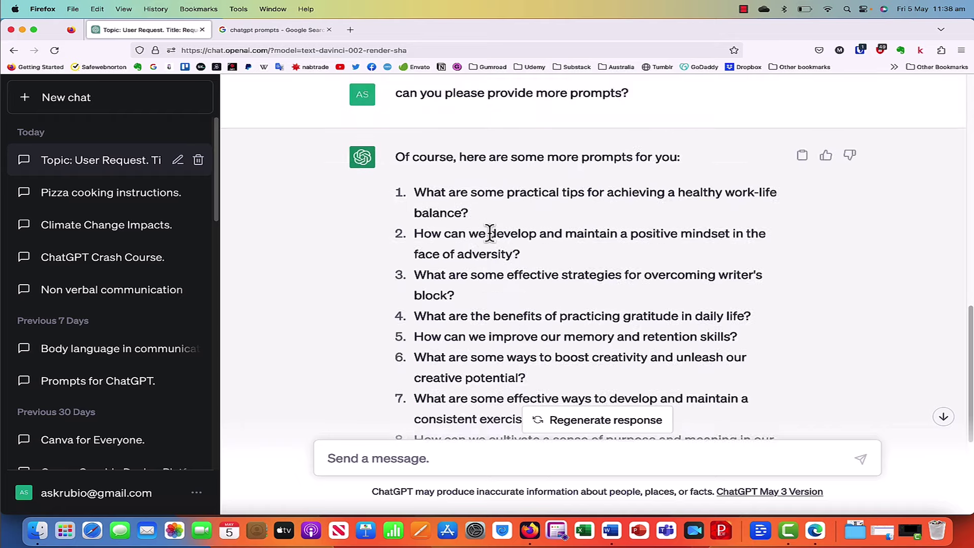
scroll(495, 234, "down", 8)
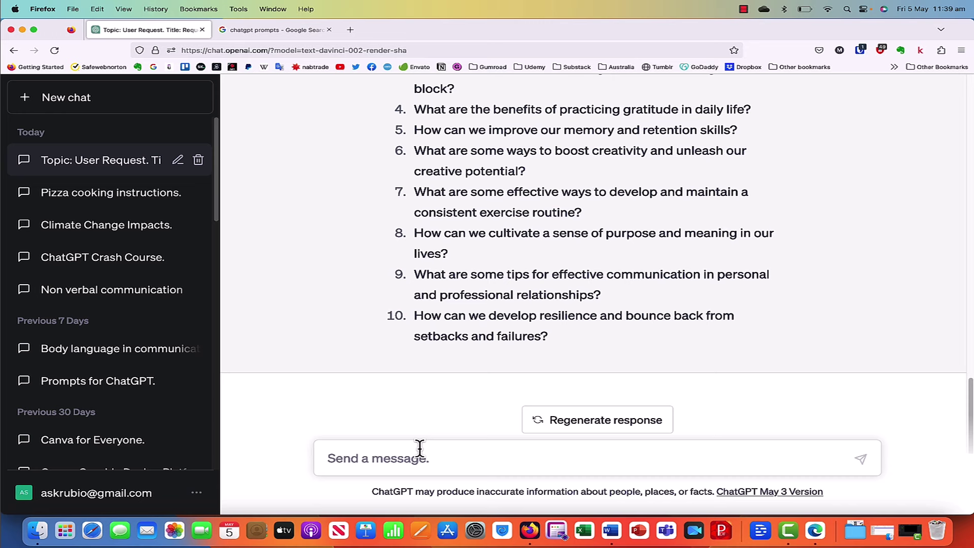
Send the message "give me 20 prompts for writing an email"
type("give me ")
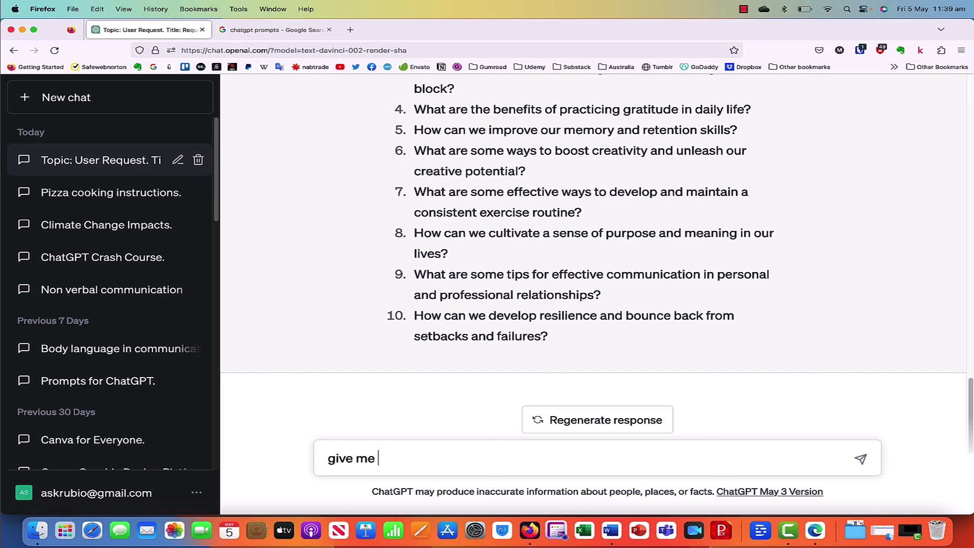
type("20 prompts for writing an email")
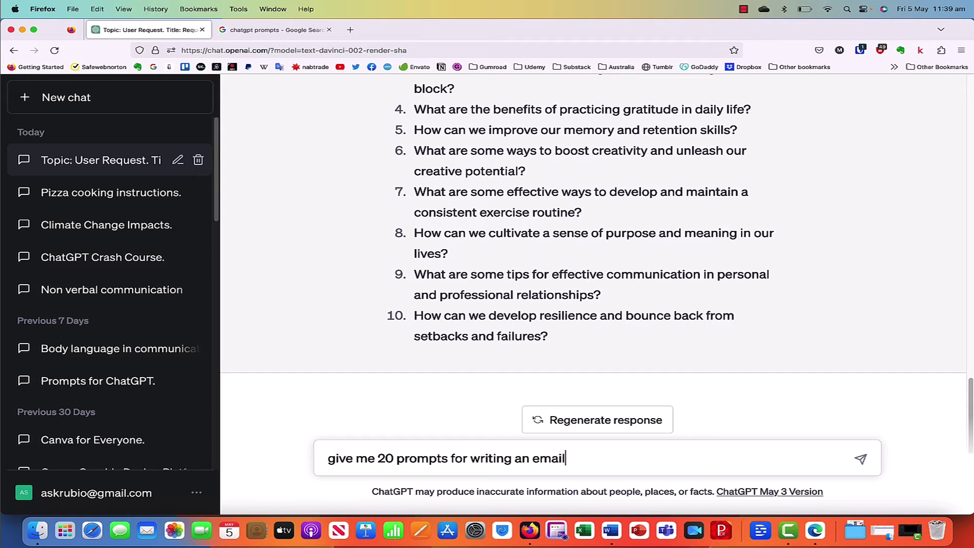
key("Return")
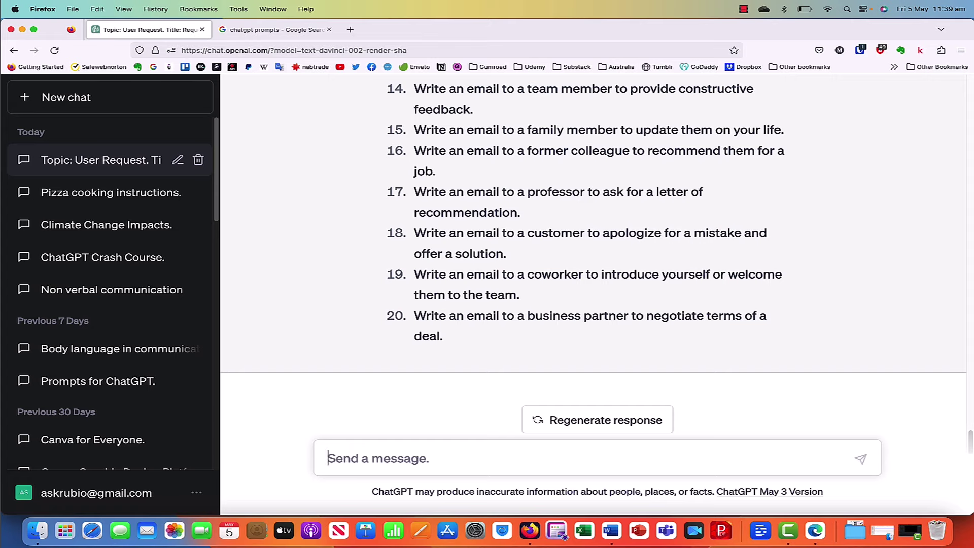
Read through the list of email-writing prompts in the new reply from start to end
scroll(491, 349, "up", 15)
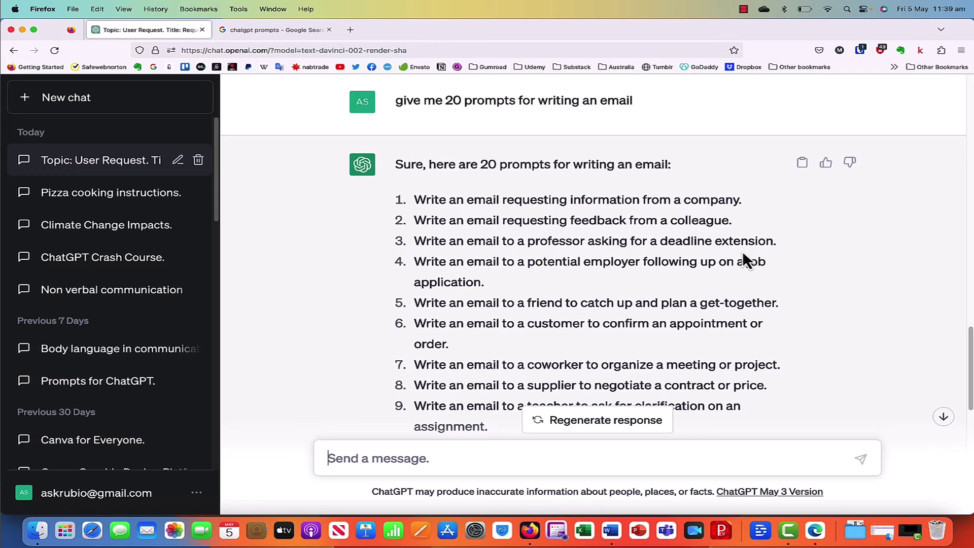
scroll(568, 256, "down", 5)
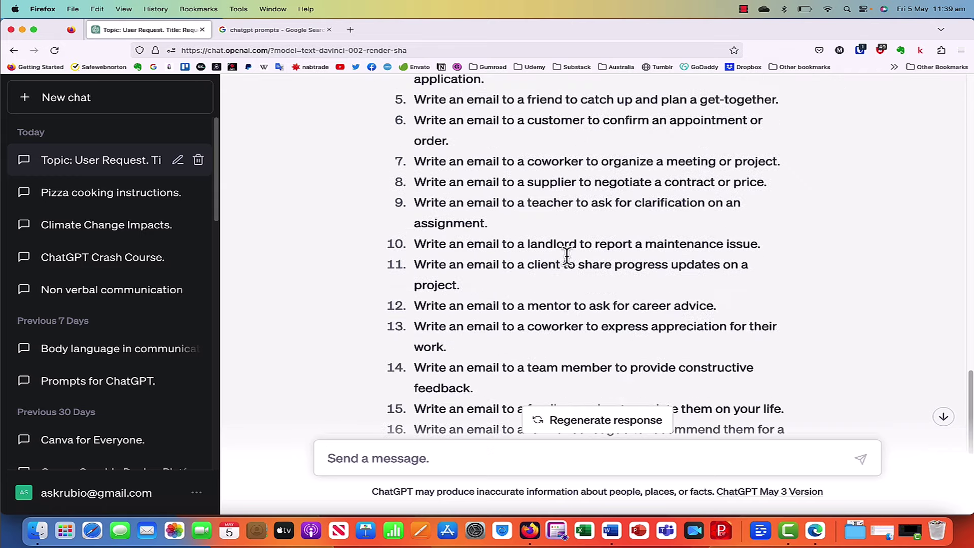
scroll(567, 257, "down", 5)
scroll(562, 258, "up", 9)
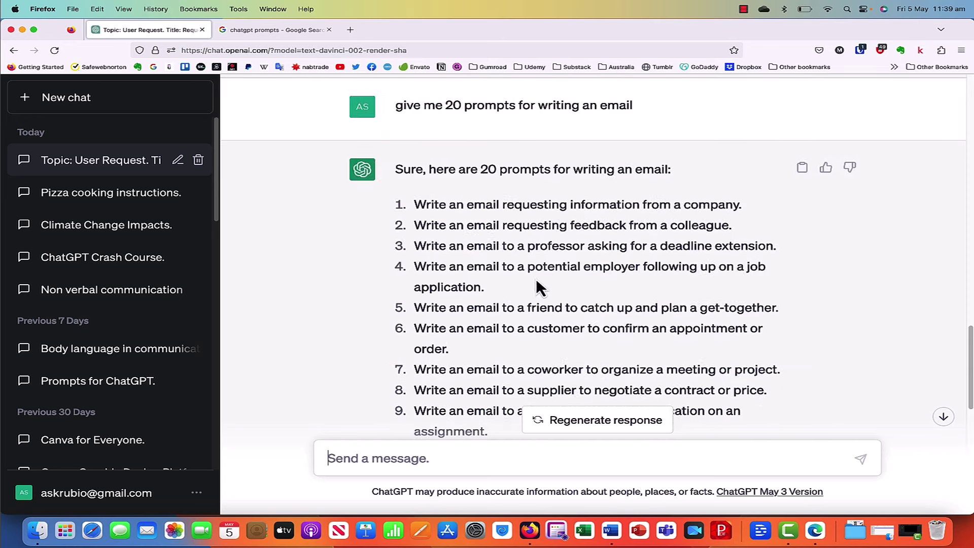
scroll(536, 278, "down", 7)
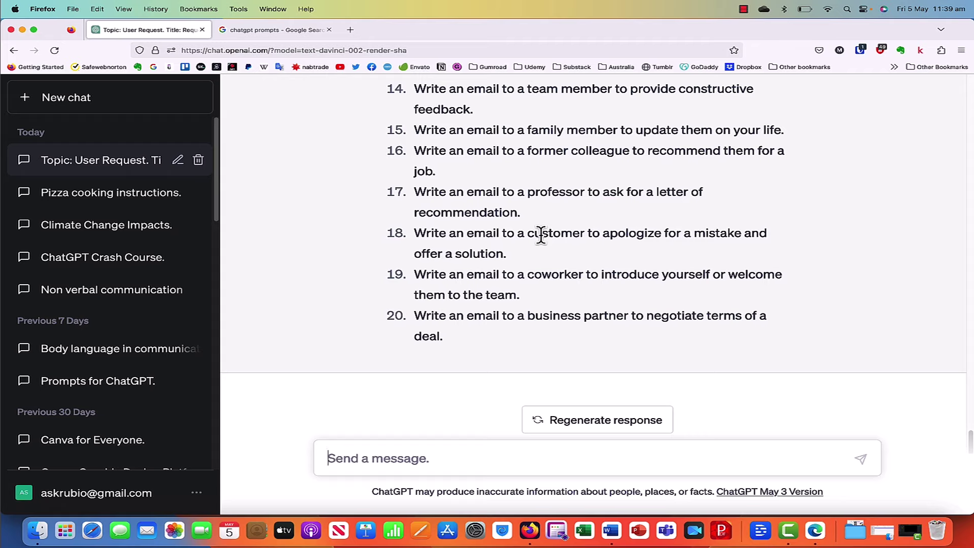
Look back through the earlier prompt lists down to the email prompts, and compare them with the Google results page for "chatgpt prompts"
scroll(541, 243, "up", 8)
scroll(543, 236, "up", 15)
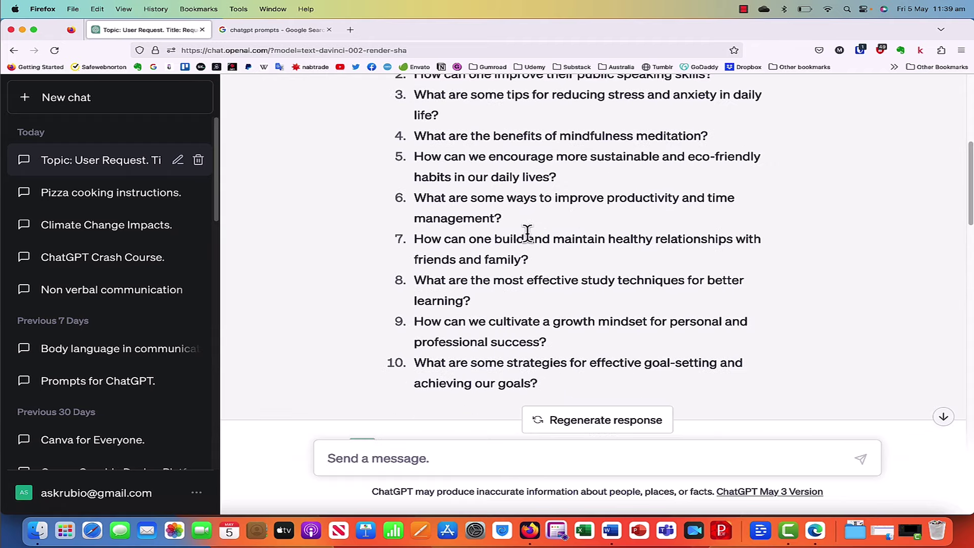
scroll(530, 234, "up", 3)
scroll(525, 231, "down", 12)
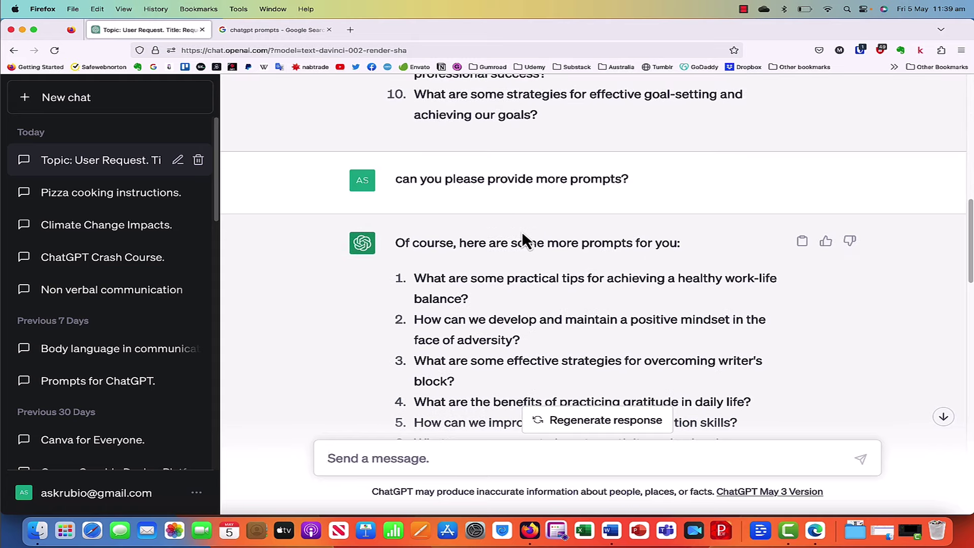
scroll(520, 231, "down", 3)
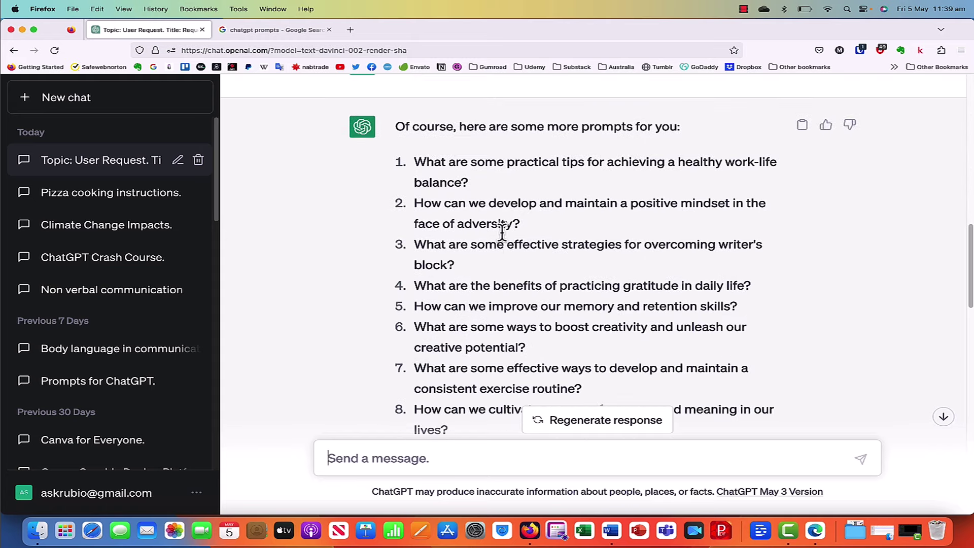
scroll(499, 232, "down", 5)
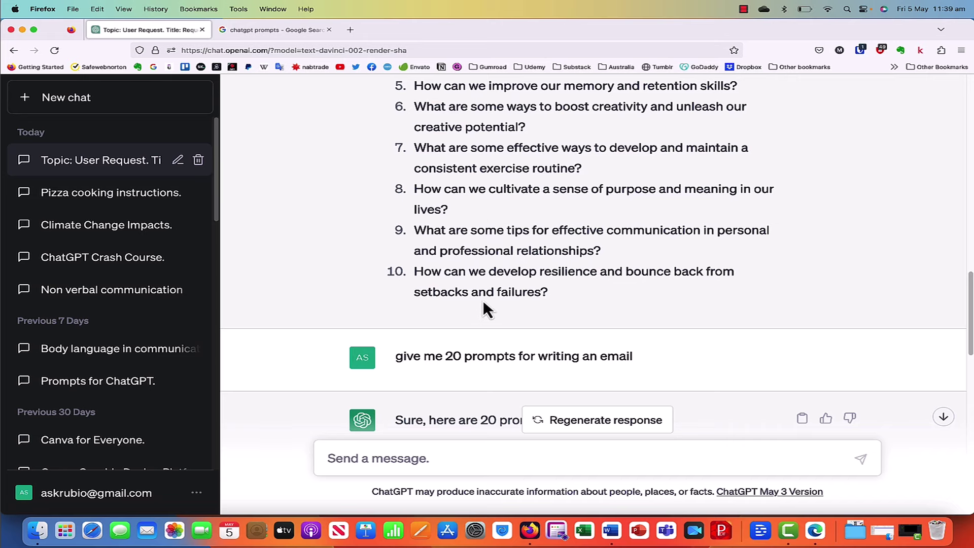
scroll(483, 300, "down", 3)
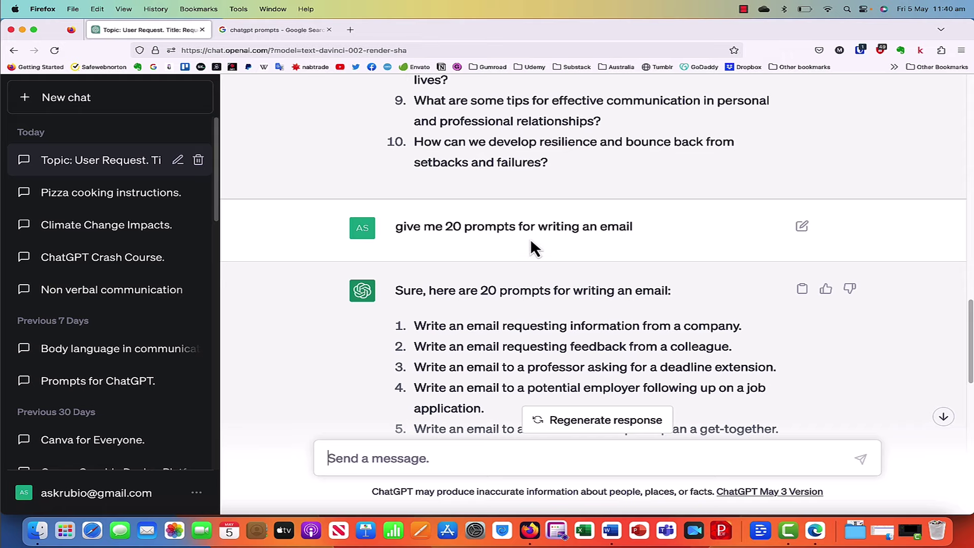
scroll(539, 332, "down", 7)
scroll(540, 329, "down", 6)
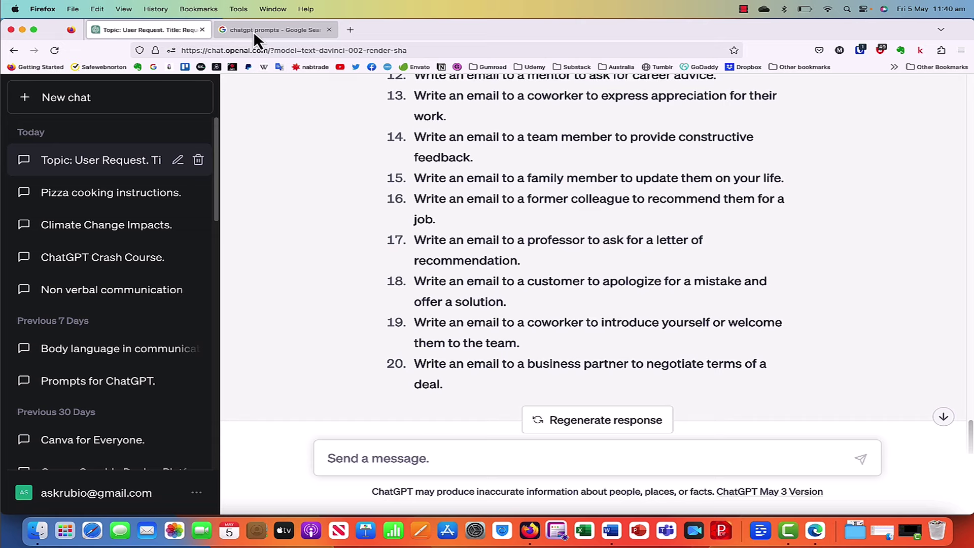
left_click(253, 31)
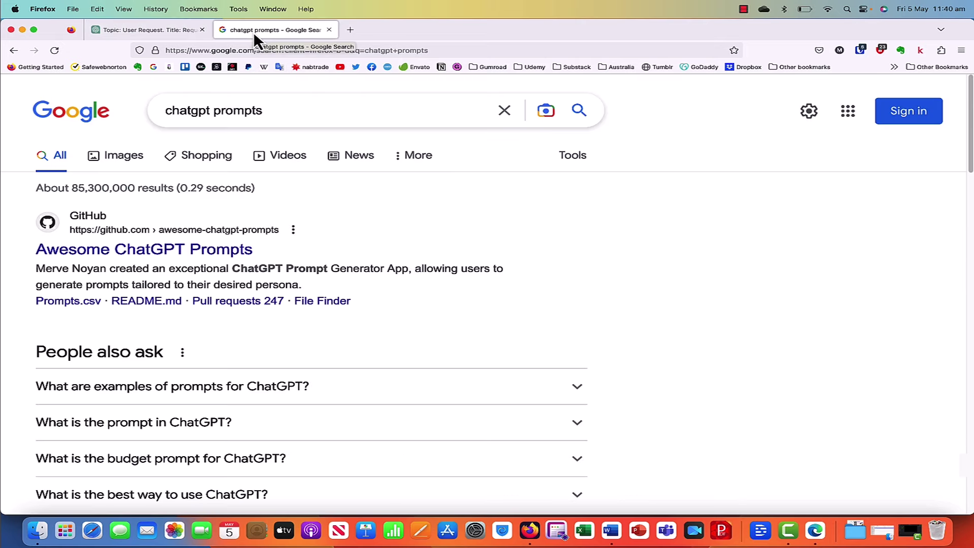
left_click(135, 30)
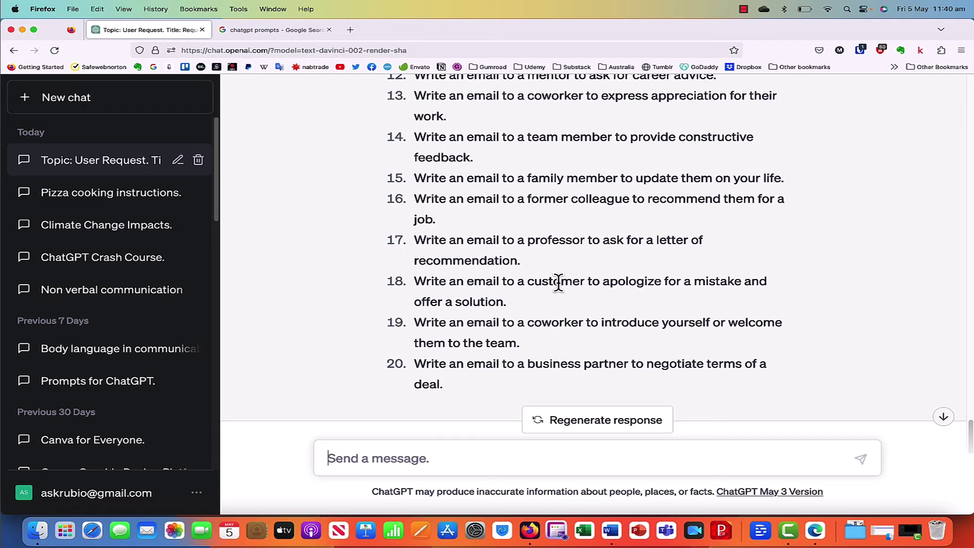
Examine the wording of the email prompts request by highlighting "writing an email" and "20 prompts"
scroll(568, 304, "up", 8)
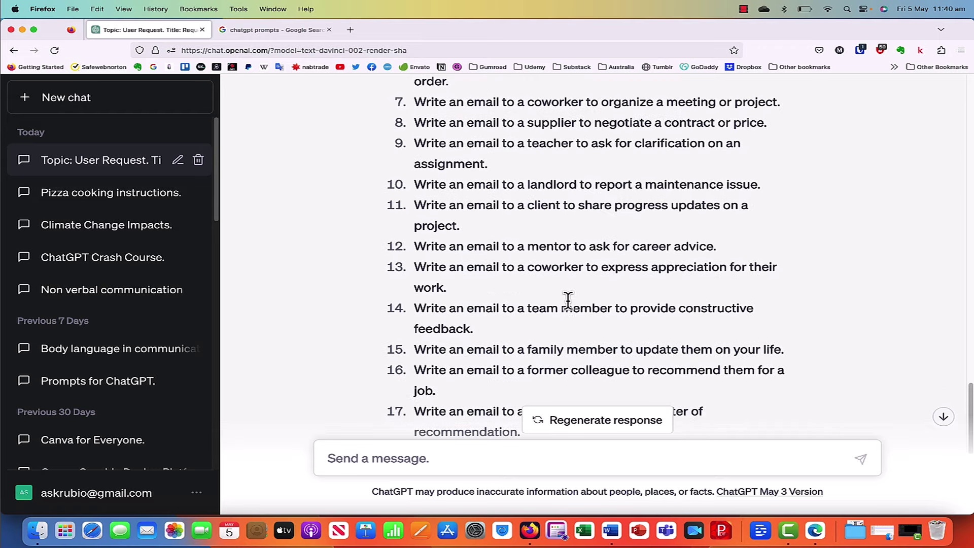
scroll(566, 300, "up", 3)
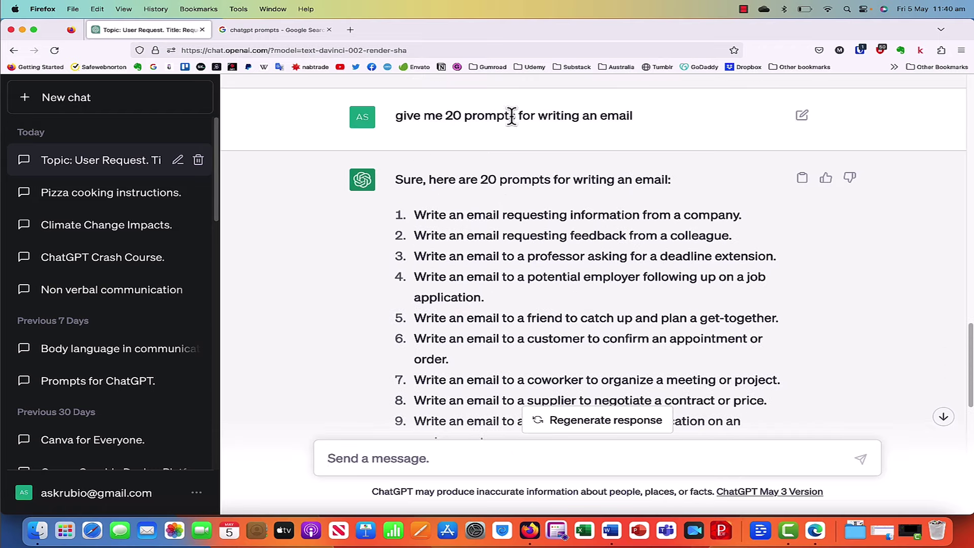
left_click_drag(632, 120, 536, 113)
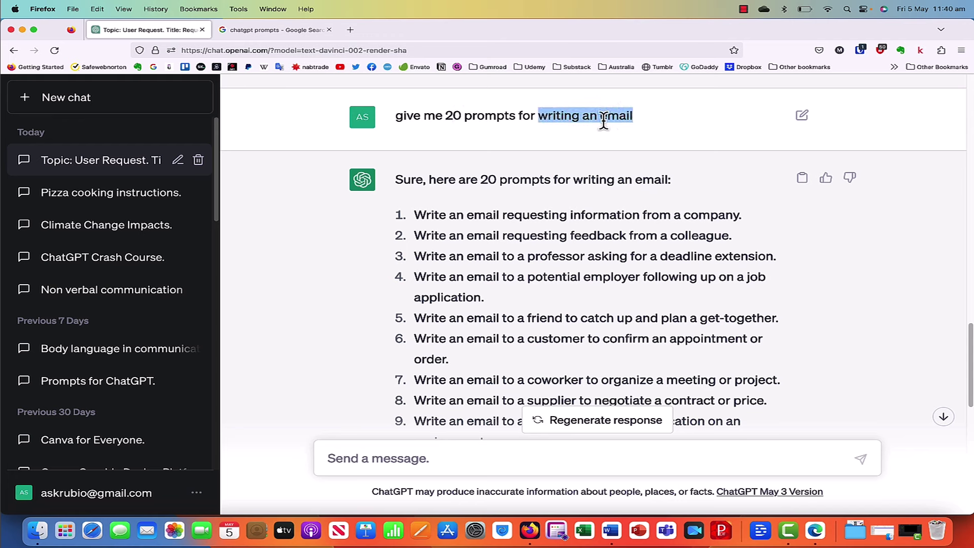
left_click_drag(445, 115, 514, 118)
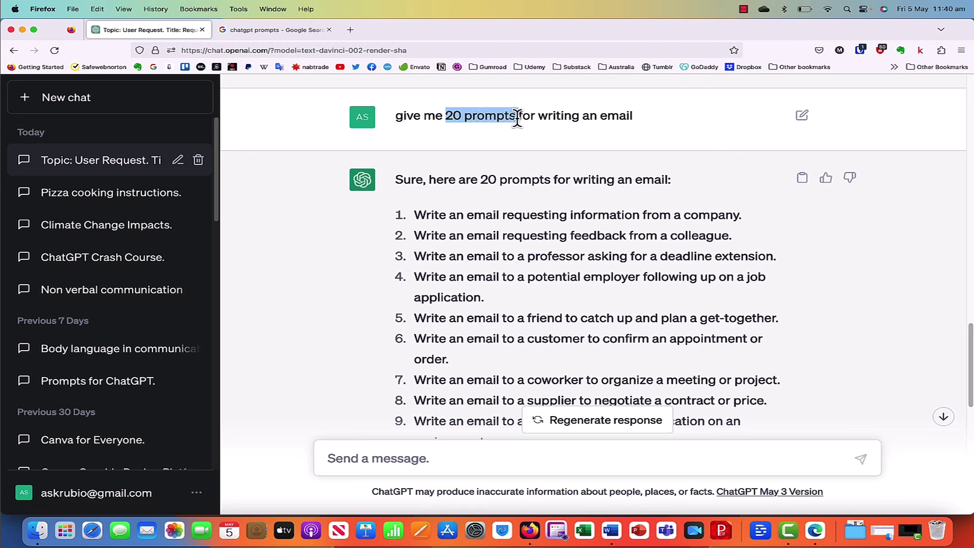
left_click(560, 144)
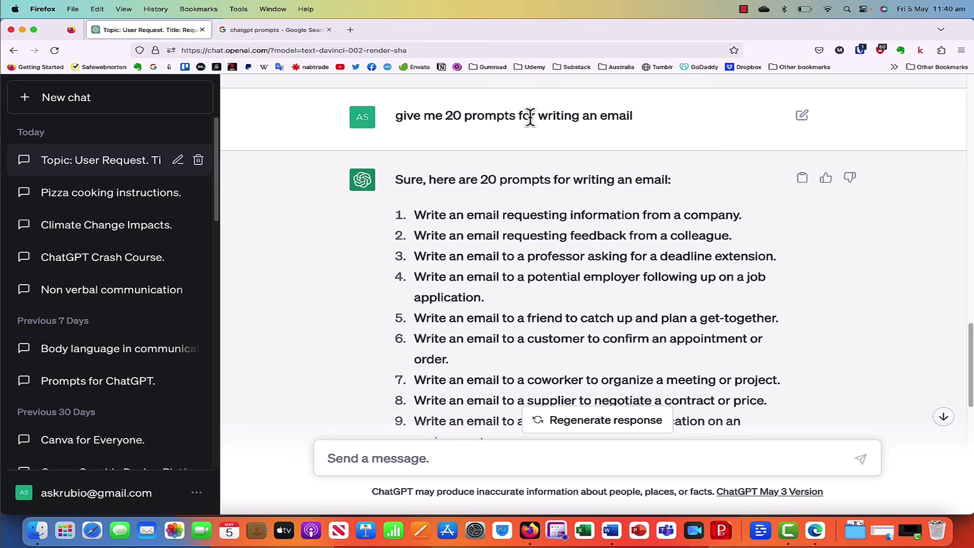
left_click_drag(539, 115, 632, 116)
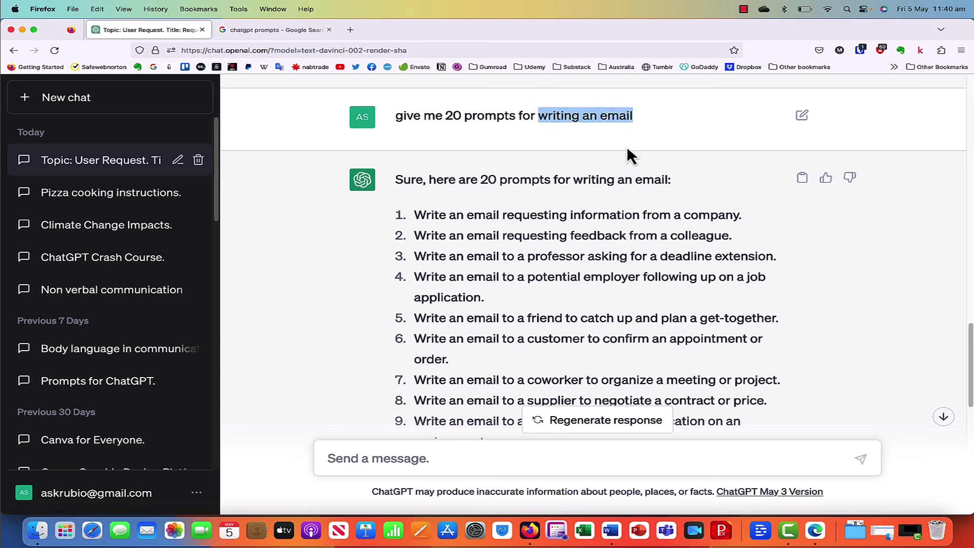
left_click(596, 169)
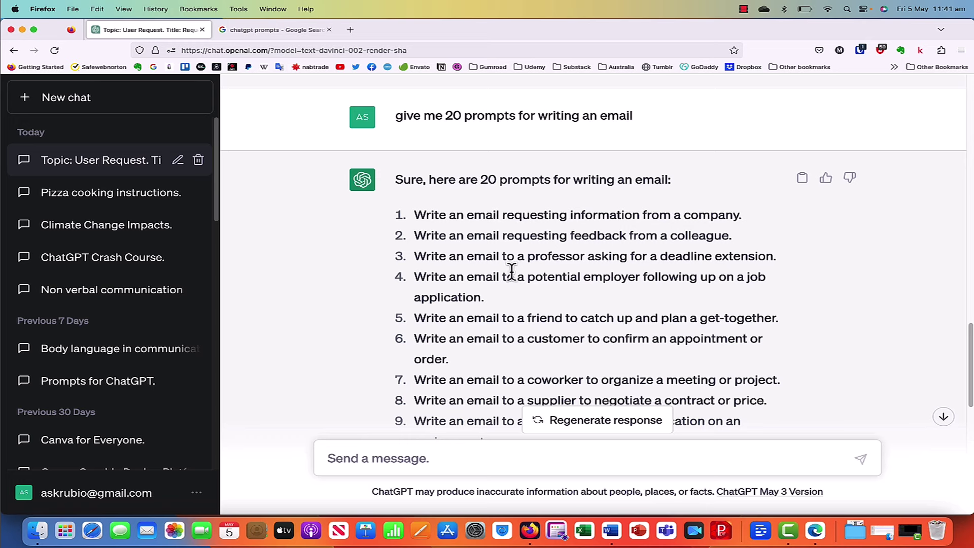
Skim the email prompts once more and go back up through the earlier replies in the conversation
scroll(511, 270, "down", 5)
scroll(509, 269, "down", 6)
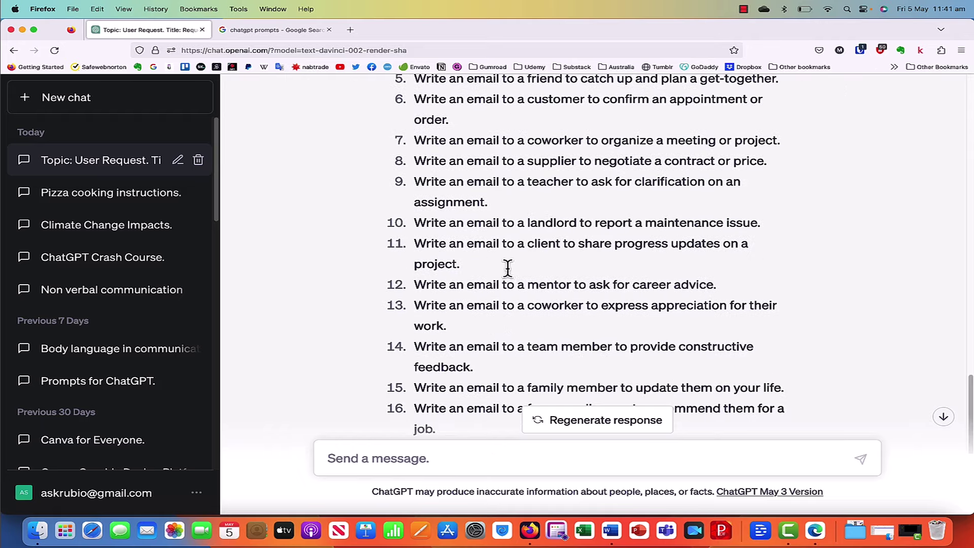
scroll(507, 269, "up", 5)
scroll(507, 270, "up", 15)
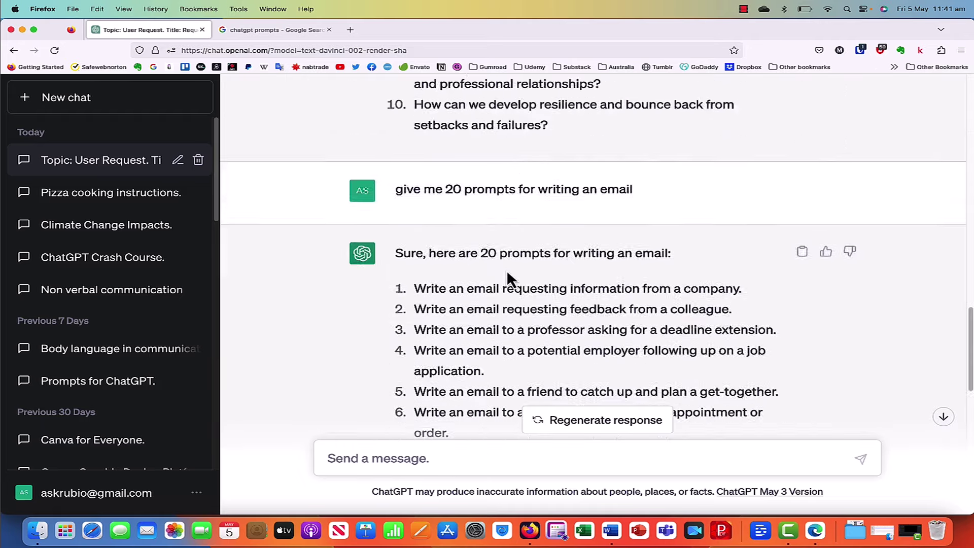
scroll(507, 270, "up", 5)
scroll(507, 270, "up", 7)
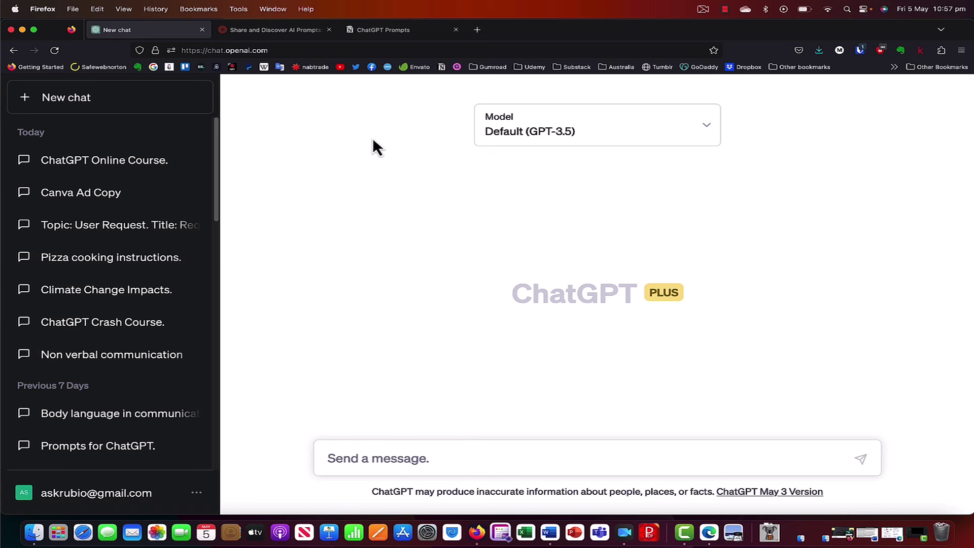
Switch to the PromptPal website and examine its web address and main prompt search field
left_click(268, 30)
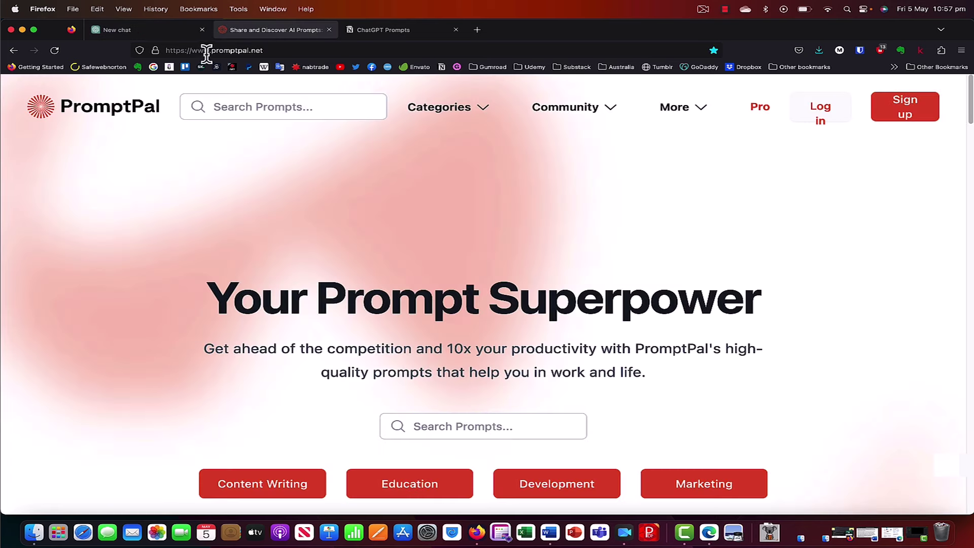
left_click(277, 50)
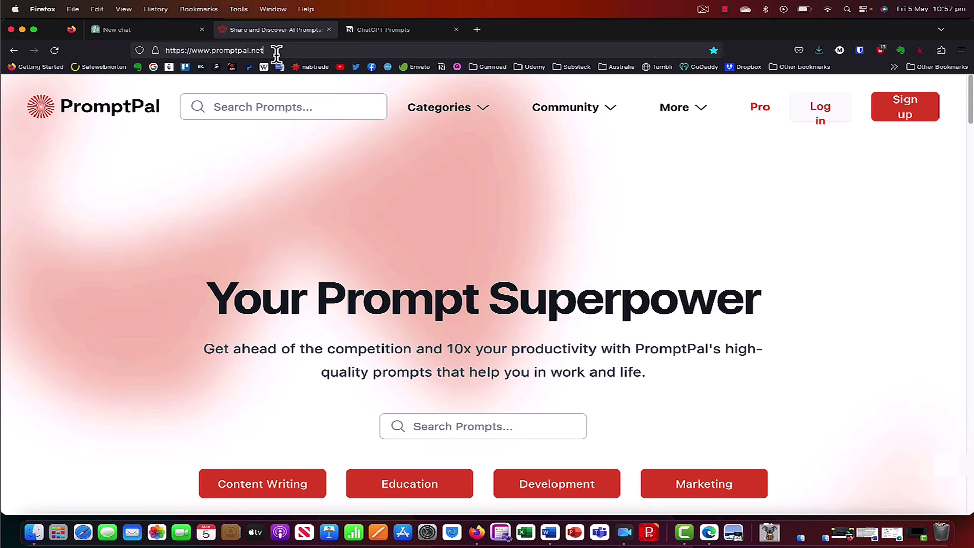
left_click(66, 299)
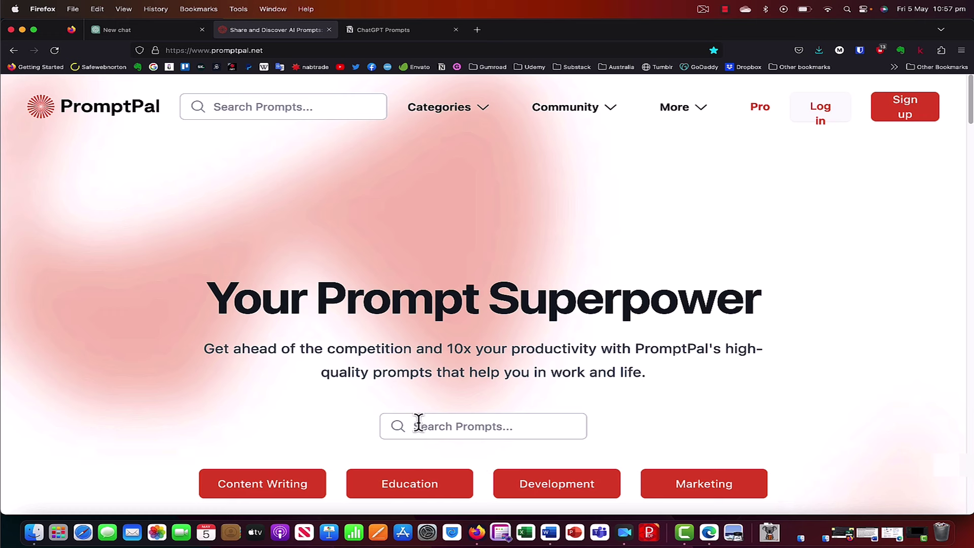
left_click(474, 427)
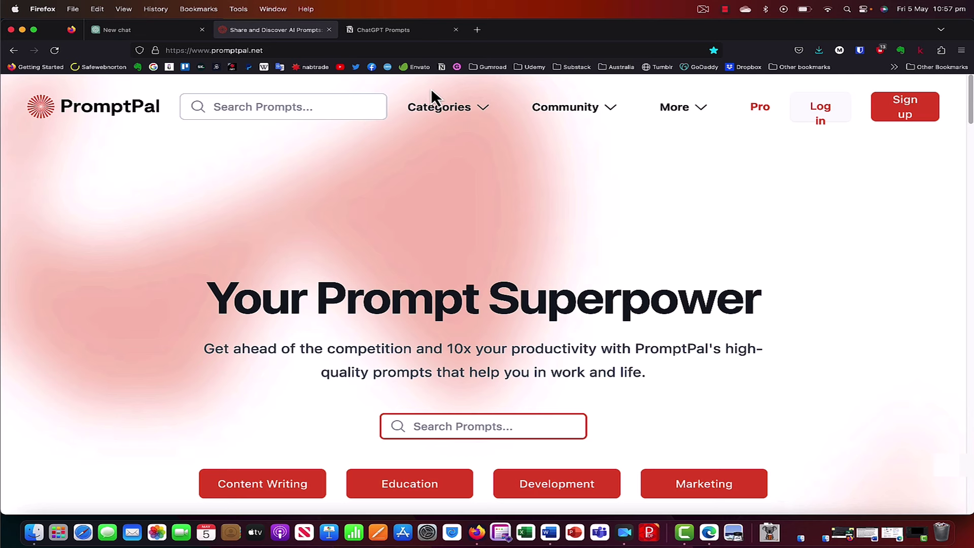
Browse PromptPal's category choices and newest prompt cards, and return to the start of its home page
scroll(299, 429, "down", 1)
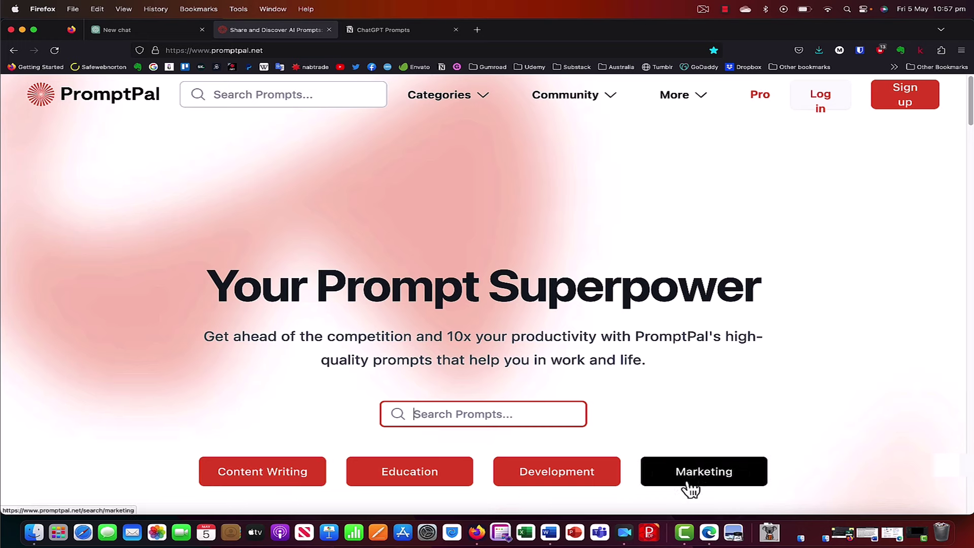
scroll(742, 421, "down", 3)
scroll(740, 418, "down", 5)
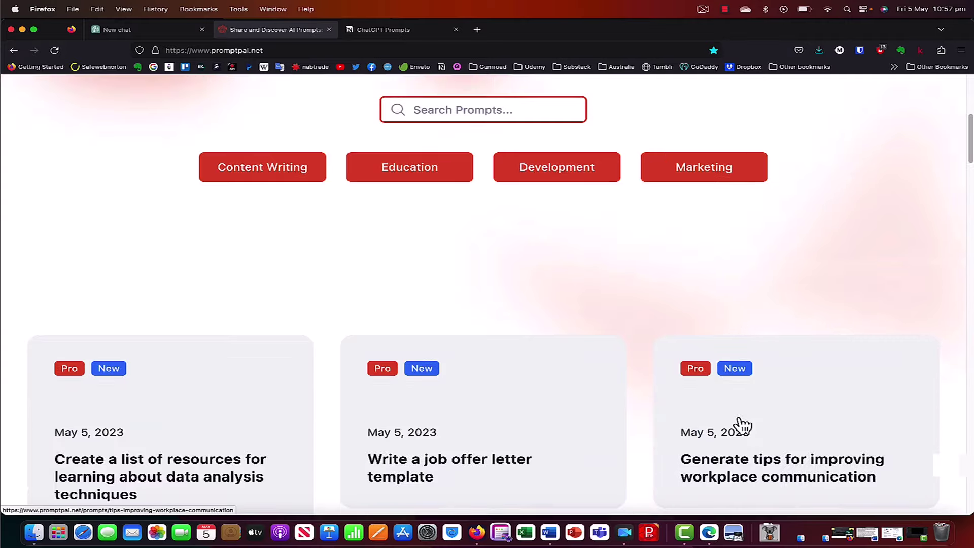
scroll(474, 352, "down", 2)
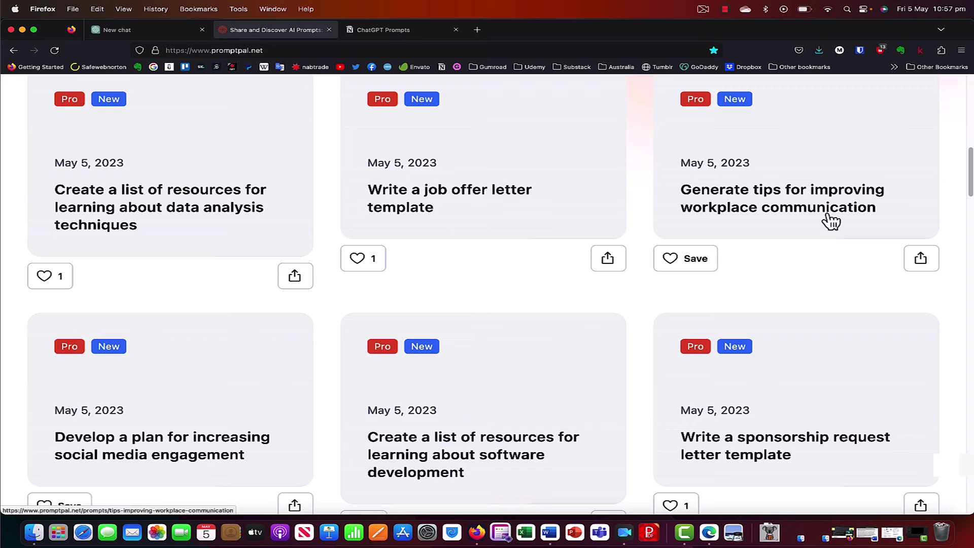
scroll(497, 341, "down", 7)
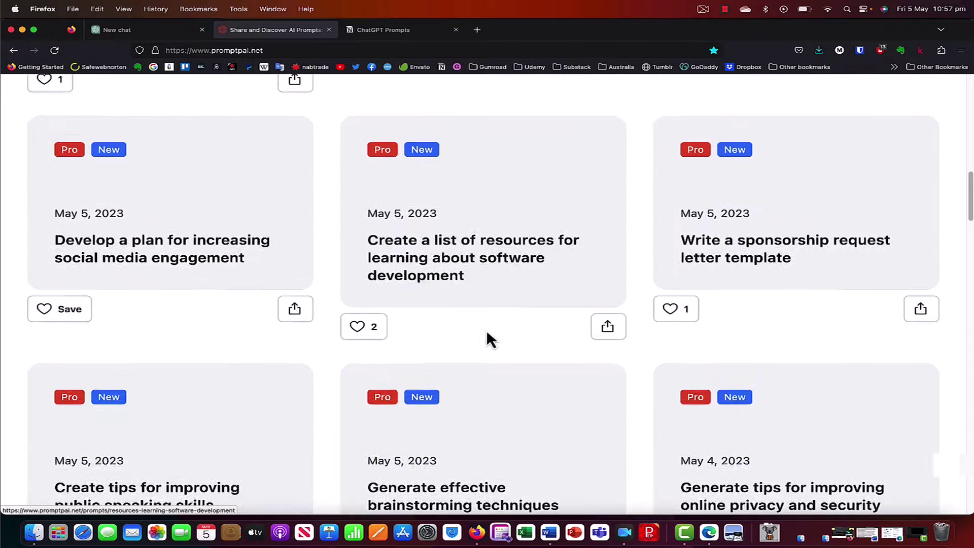
scroll(487, 341, "down", 6)
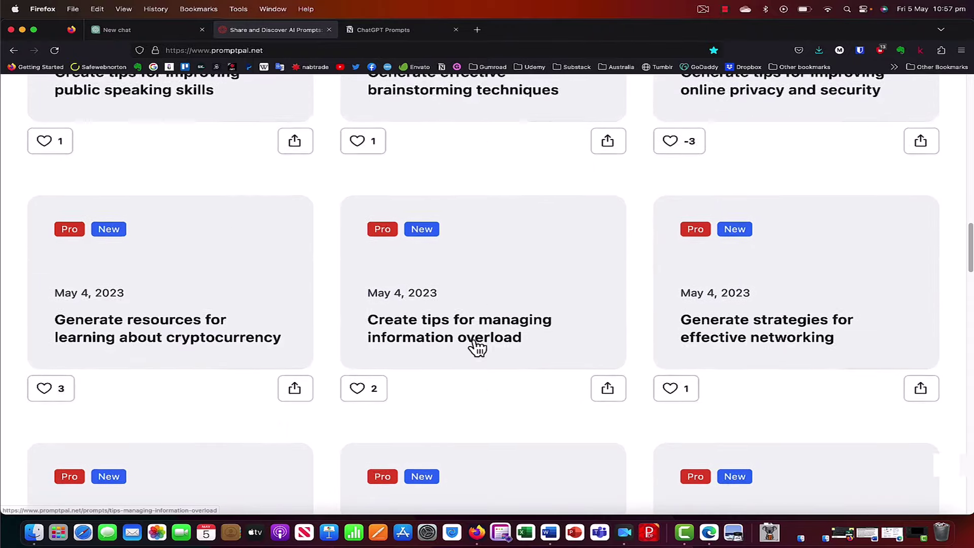
scroll(472, 348, "up", 6)
scroll(472, 343, "up", 15)
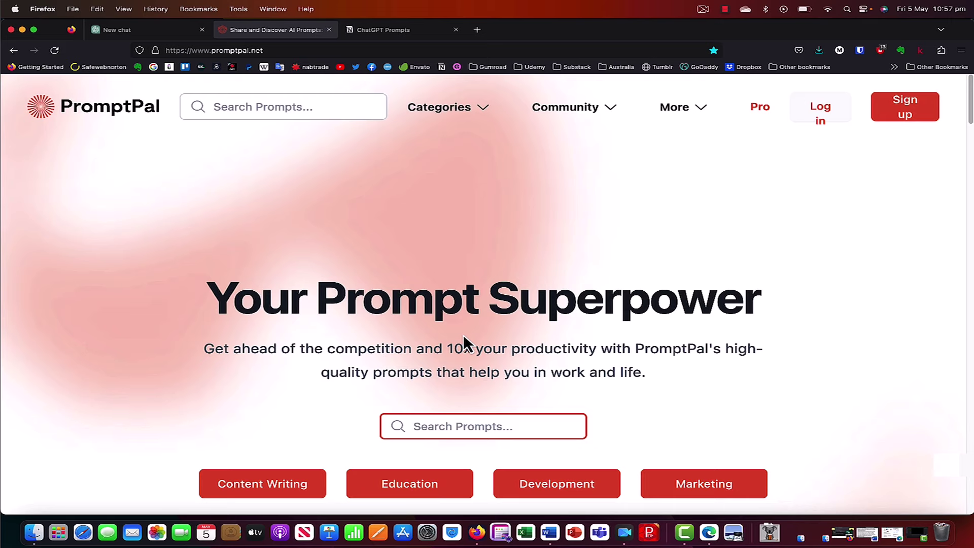
Skim the PromptPal home page again and examine its Categories and Community options
scroll(464, 341, "down", 7)
scroll(496, 450, "up", 7)
left_click(490, 112)
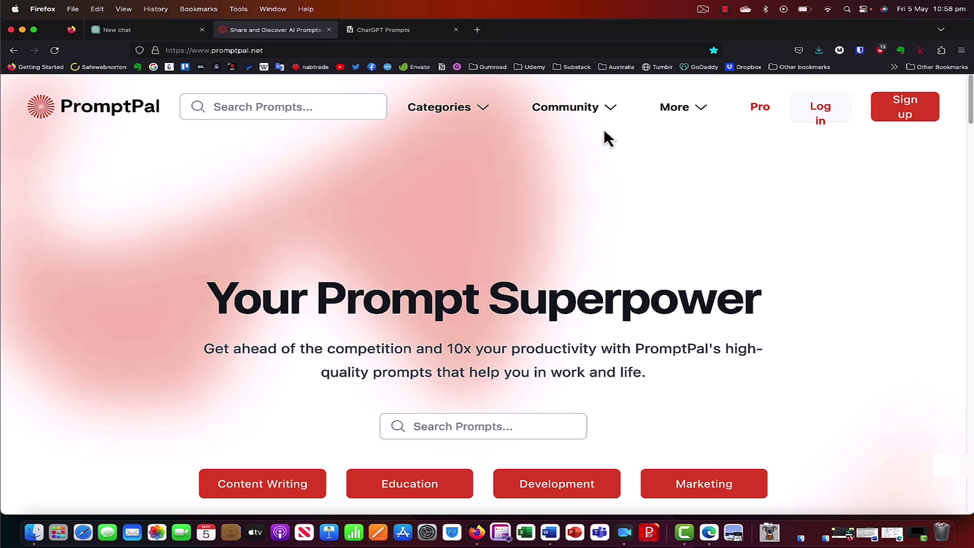
mouse_move(608, 109)
Switch to the ChatGPT Prompts page on Notion and highlight its web address
left_click(388, 29)
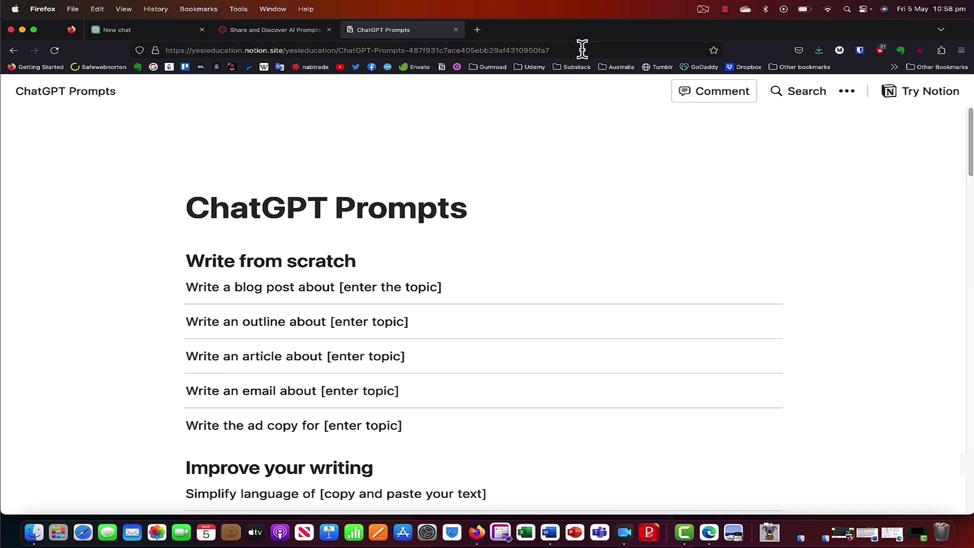
left_click_drag(582, 48, 72, 53)
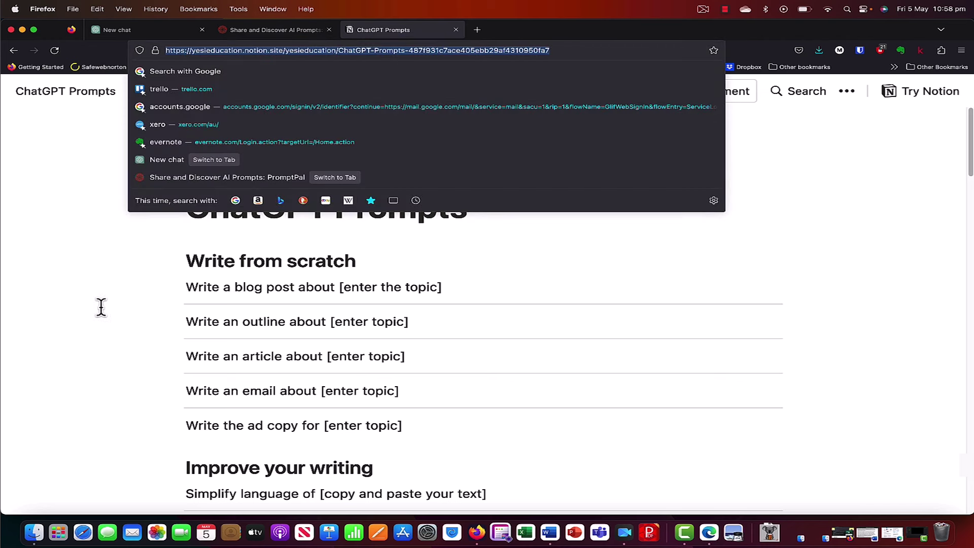
left_click(93, 211)
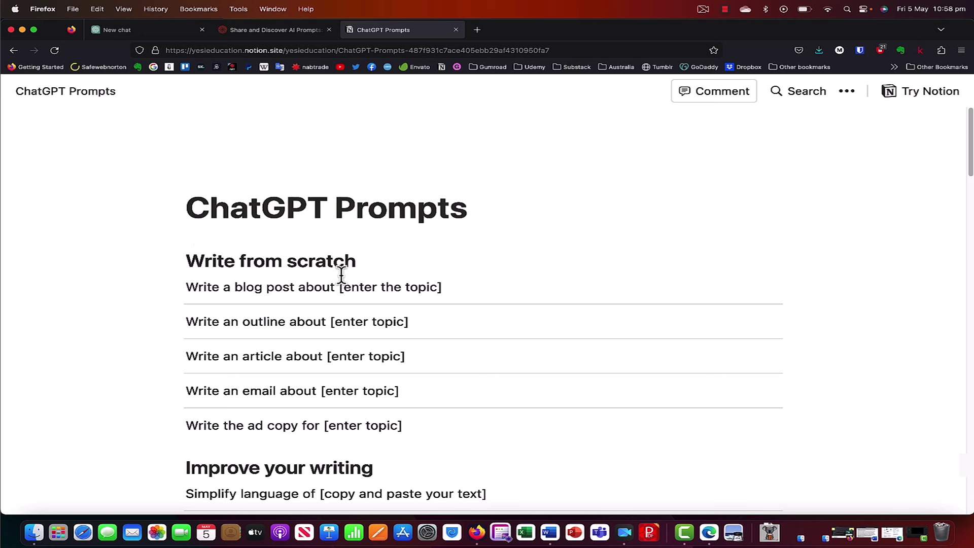
Skim the Notion page's prompt categories from Write from scratch to Email Writing and return to its beginning
scroll(347, 287, "down", 3)
scroll(355, 334, "down", 4)
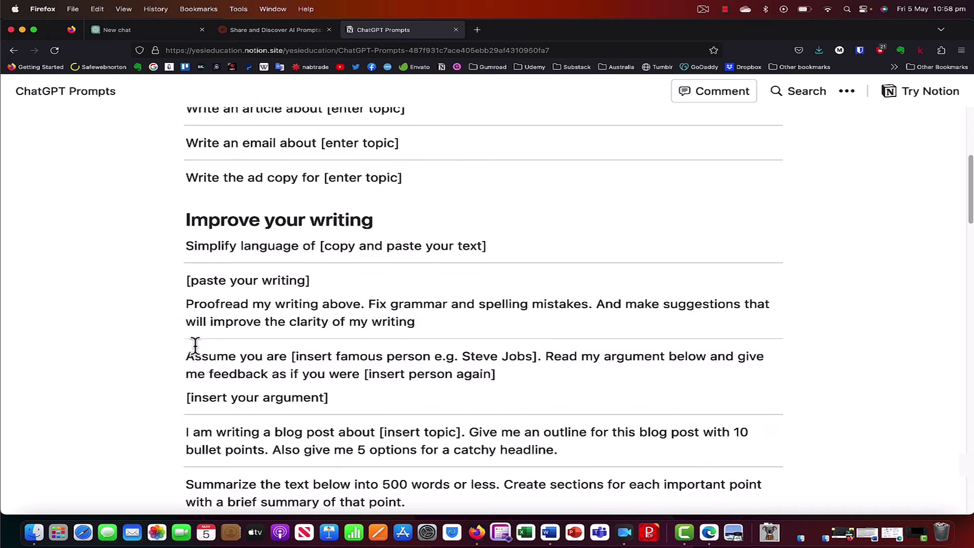
scroll(146, 349, "down", 1)
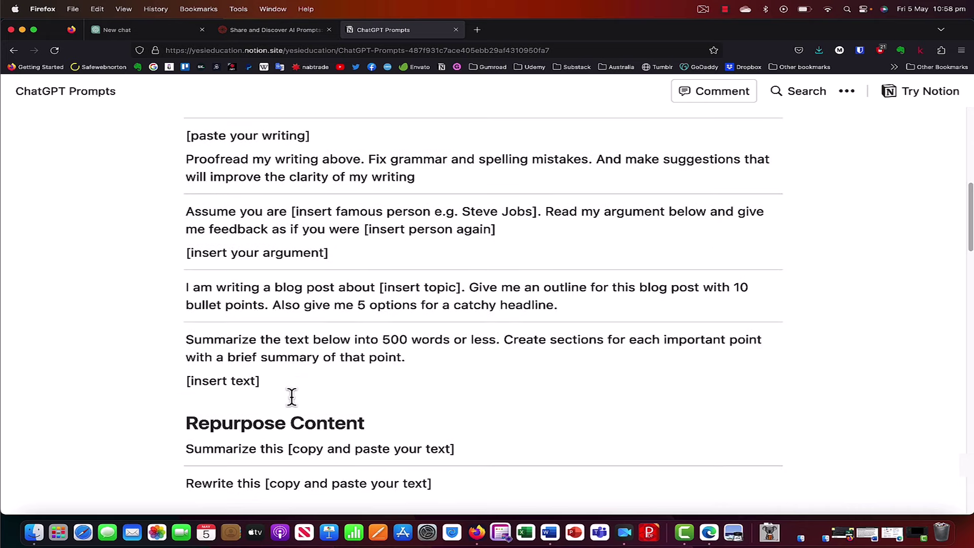
scroll(289, 398, "down", 2)
scroll(229, 400, "down", 5)
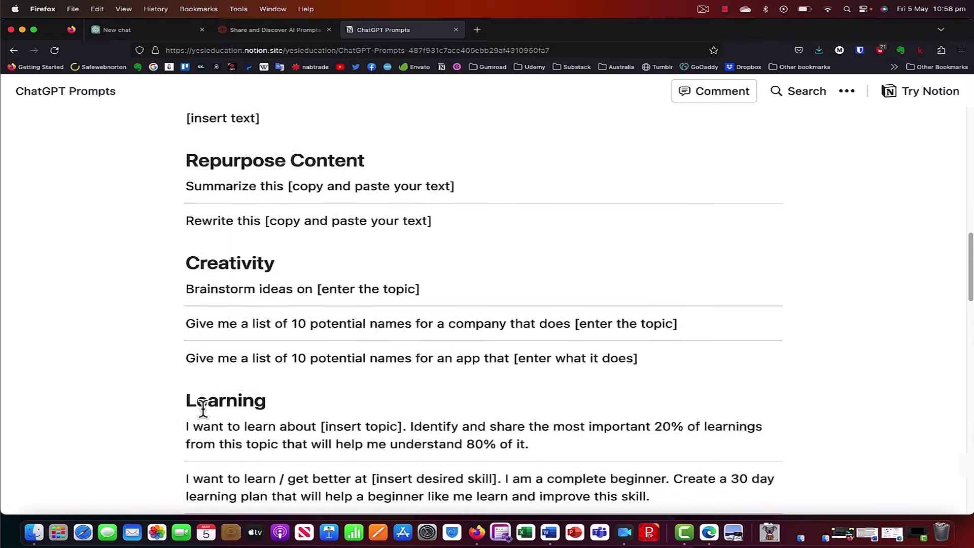
scroll(167, 409, "down", 4)
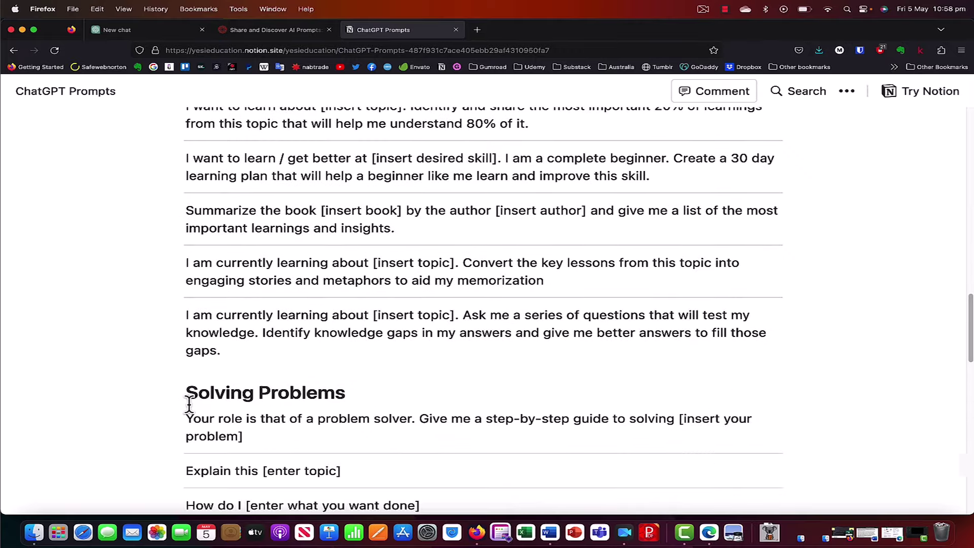
scroll(175, 409, "down", 2)
scroll(172, 409, "down", 5)
scroll(175, 400, "down", 3)
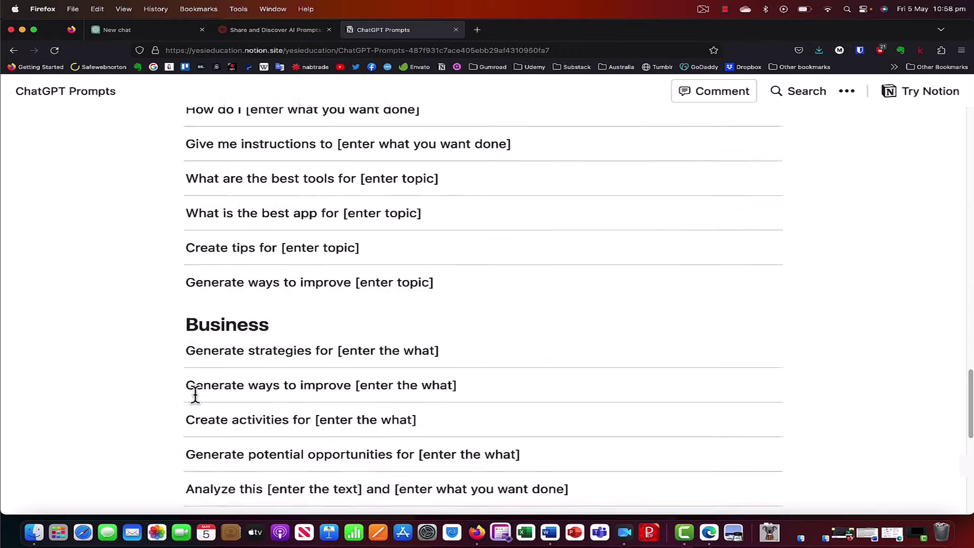
scroll(177, 396, "down", 1)
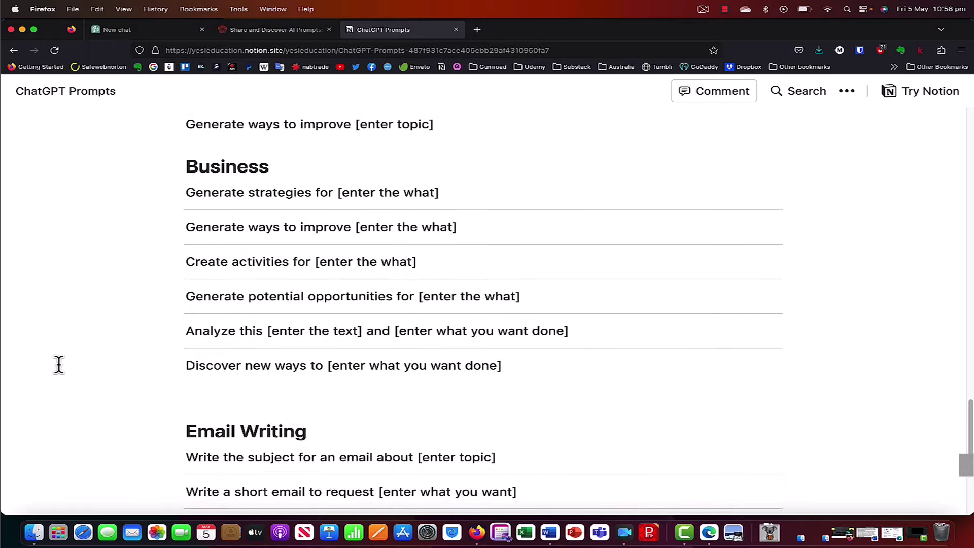
scroll(155, 361, "up", 10)
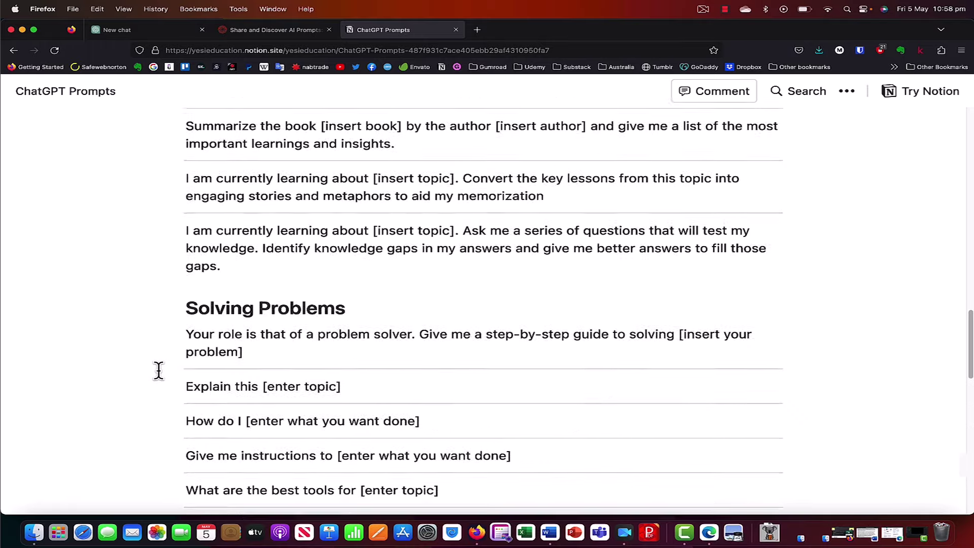
scroll(157, 373, "up", 15)
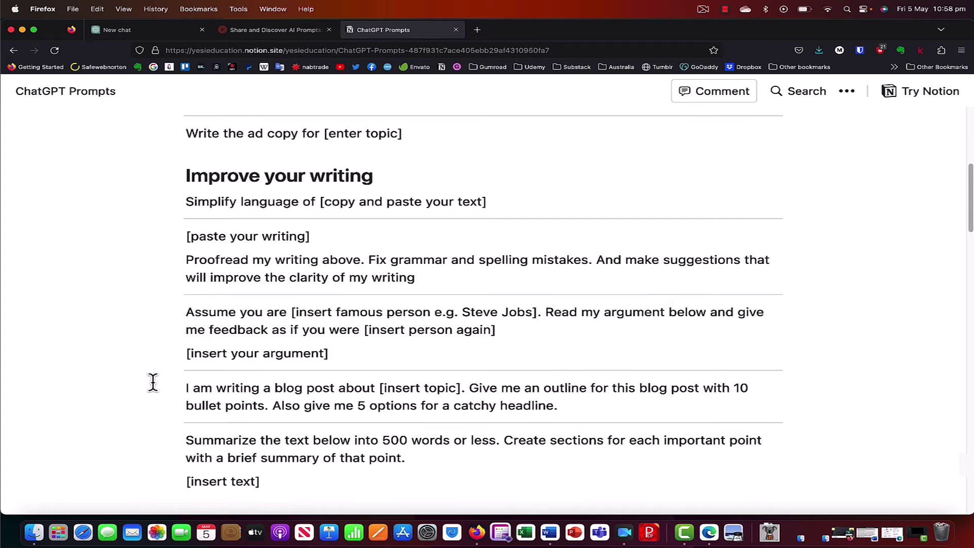
scroll(155, 383, "up", 1)
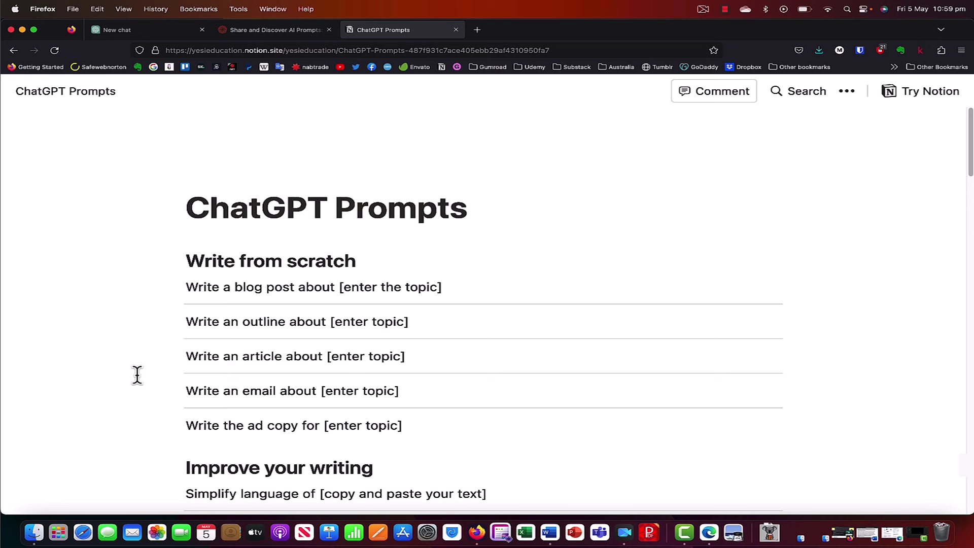
Return to ChatGPT and send the prompt "give me a list of 10 prompts about learning" in the new chat
left_click(119, 32)
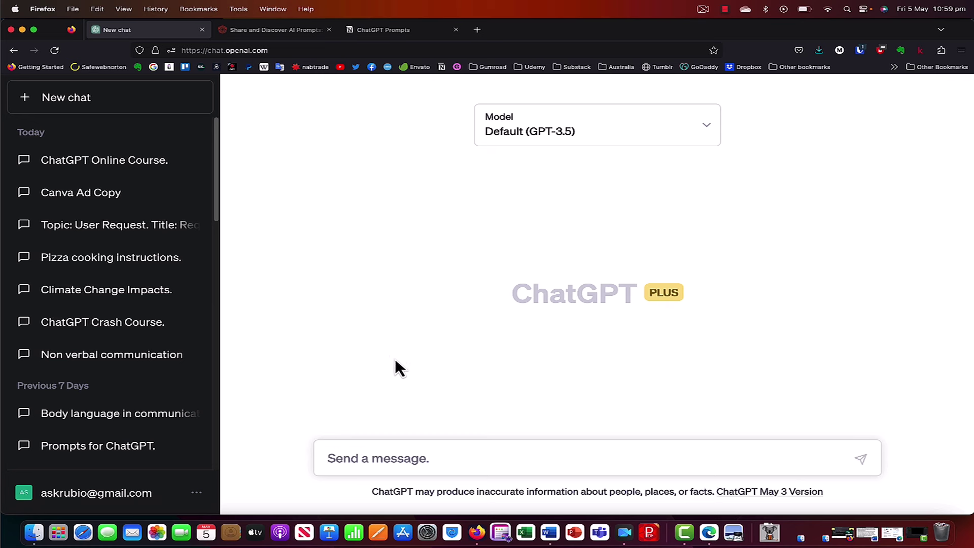
left_click(355, 454)
type("give a")
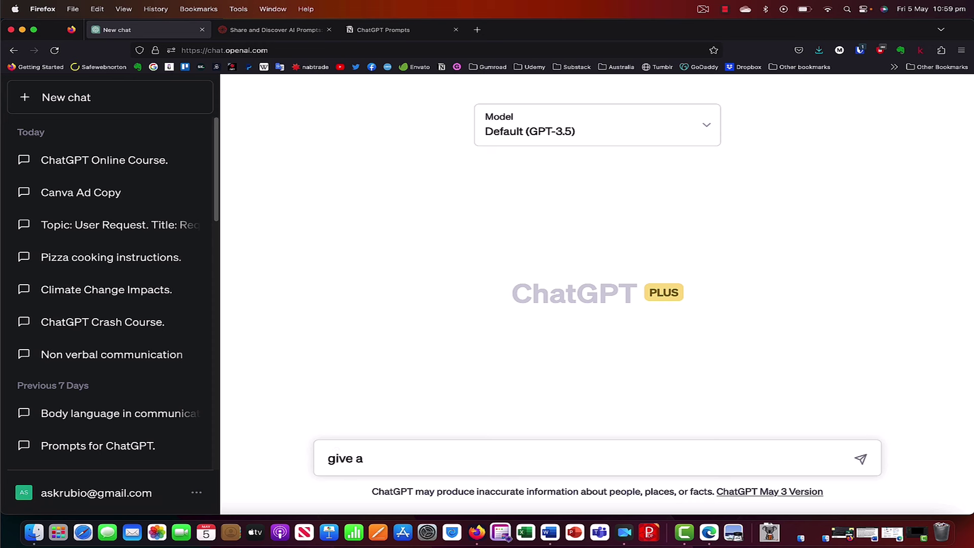
type(" list of 10 prompts")
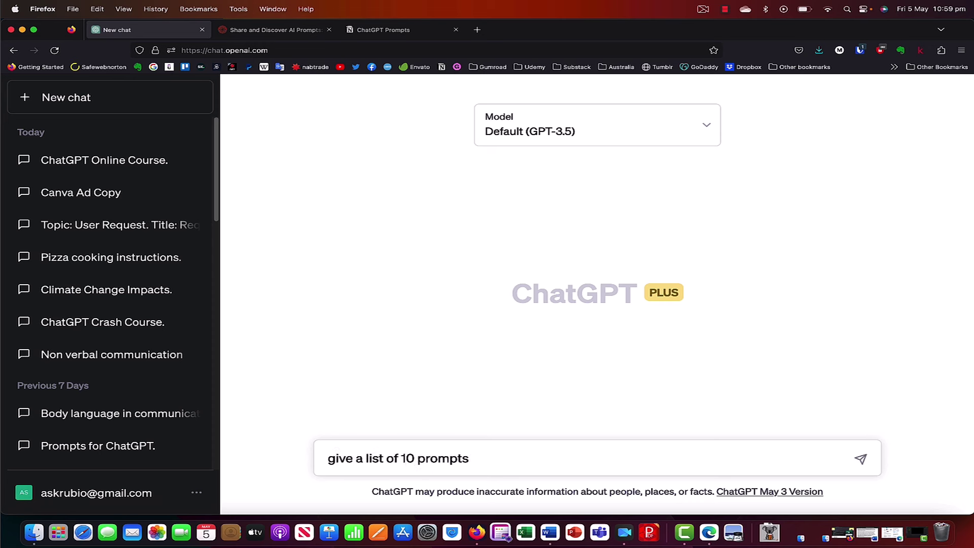
type(" about learning")
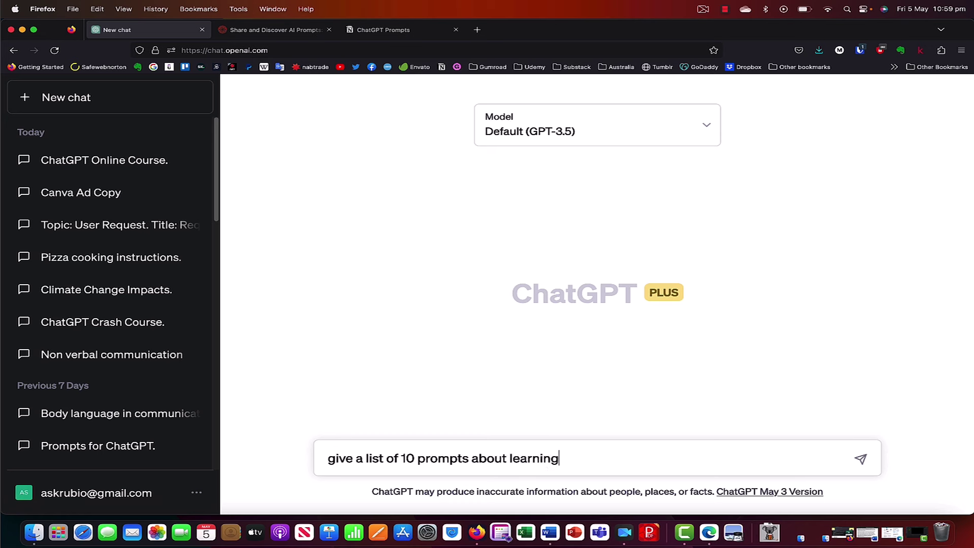
left_click(356, 450)
type("me")
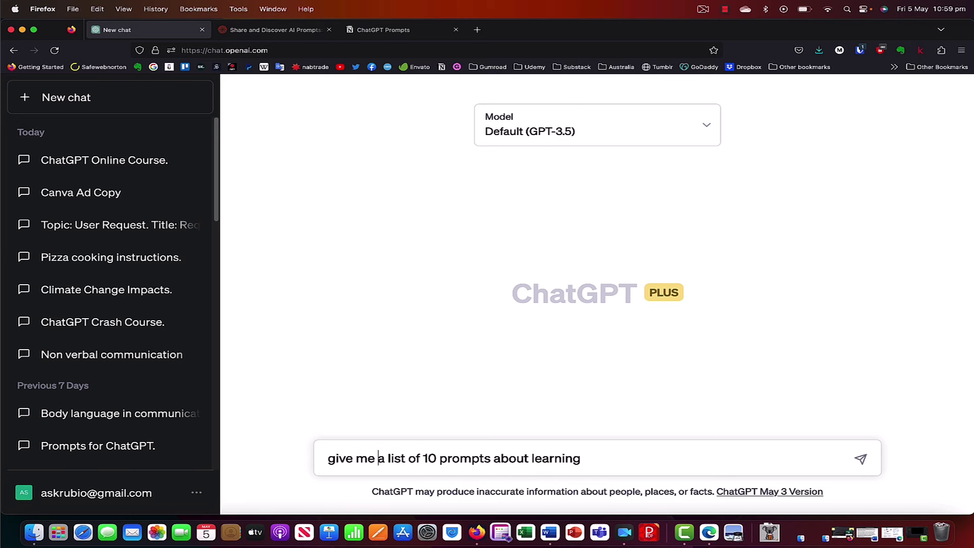
left_click(861, 459)
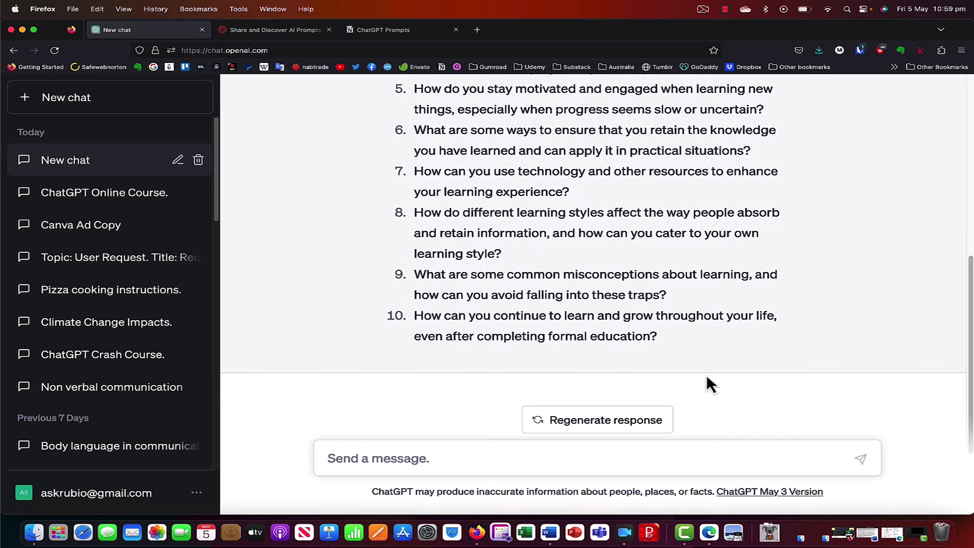
Review the learning prompts in ChatGPT's reply and go back up to the original request
scroll(611, 376, "up", 5)
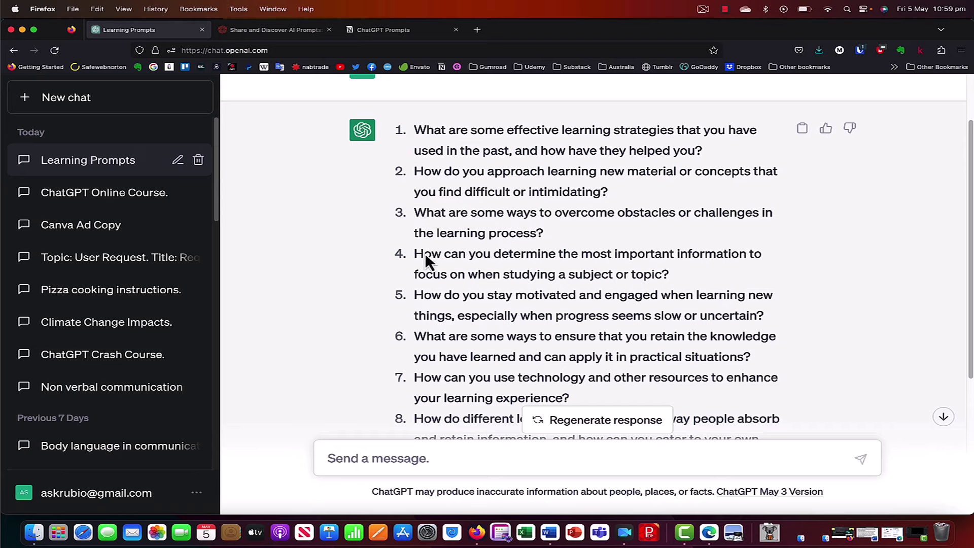
scroll(525, 322, "down", 5)
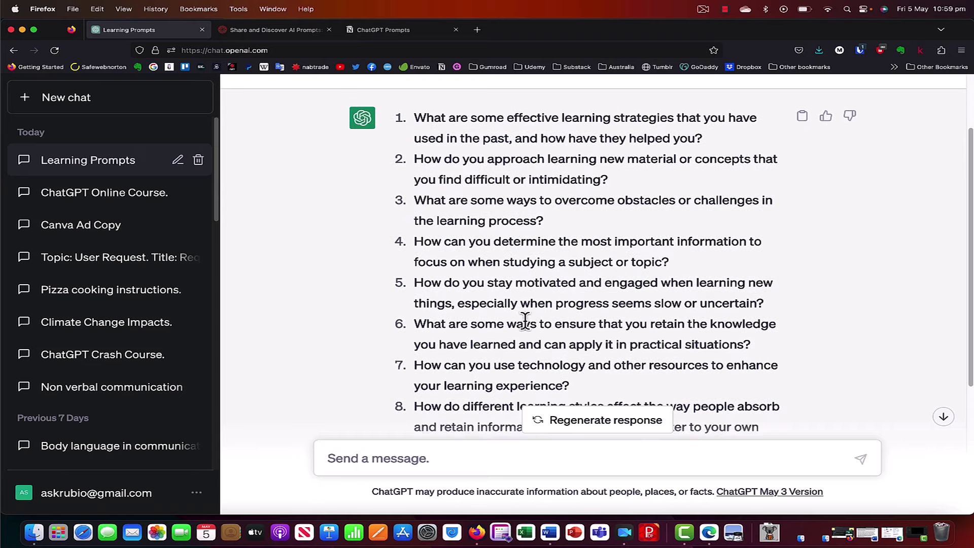
scroll(507, 327, "up", 6)
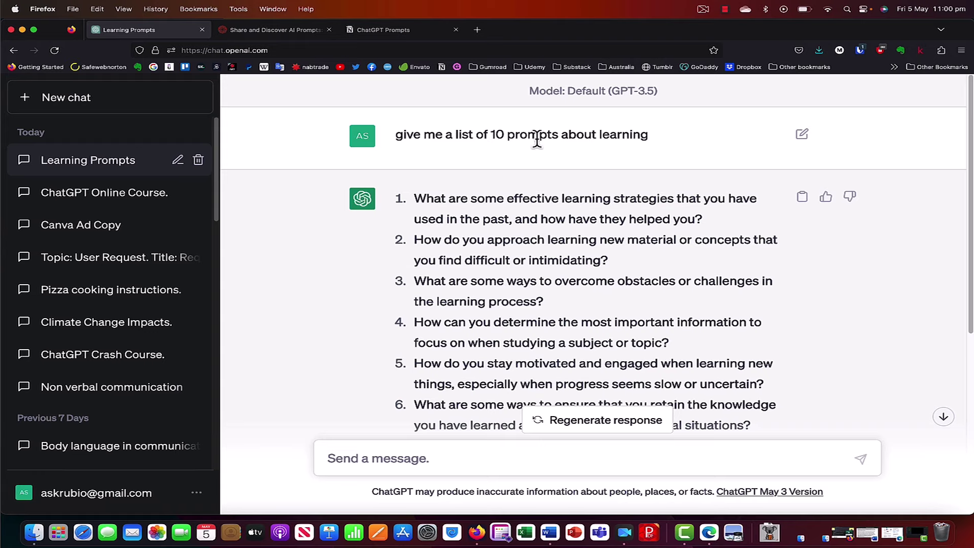
Open google.com in a new browser tab and search for "free prompts for chatgpt"
left_click(476, 30)
type("google.com/")
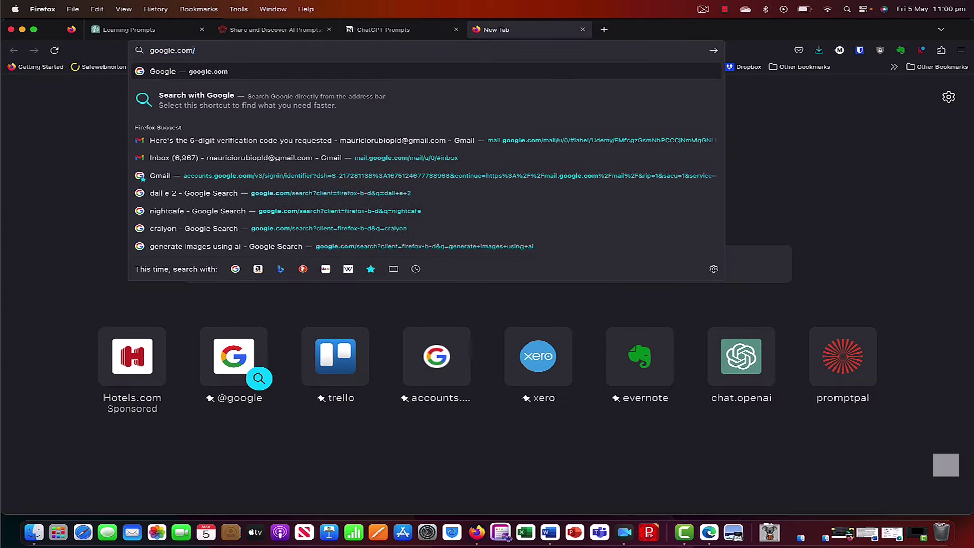
key("Return")
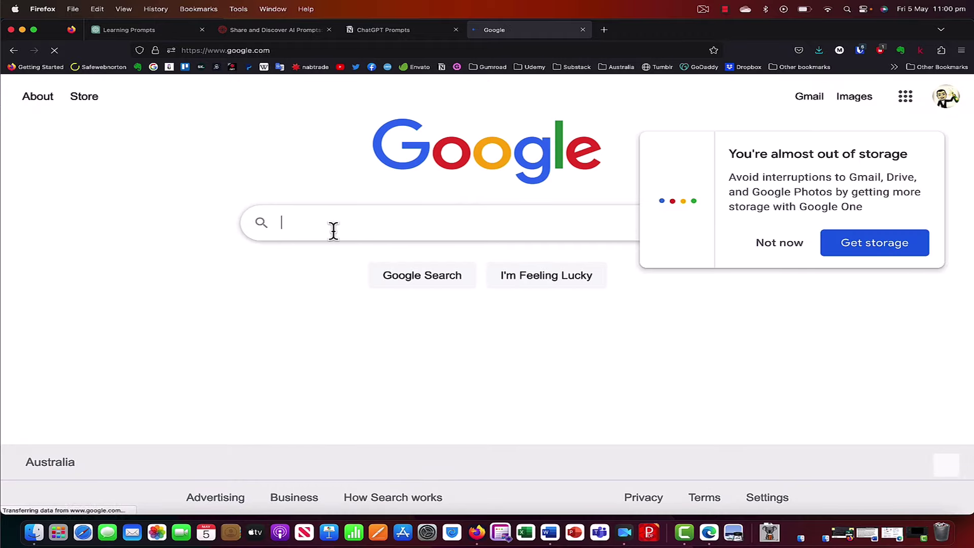
type("free pro")
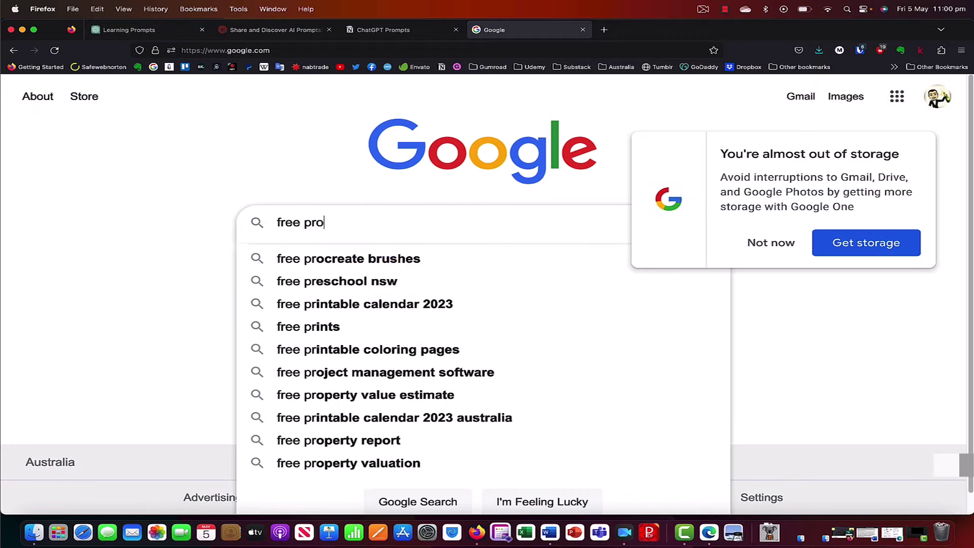
type("mpts for chatgpt")
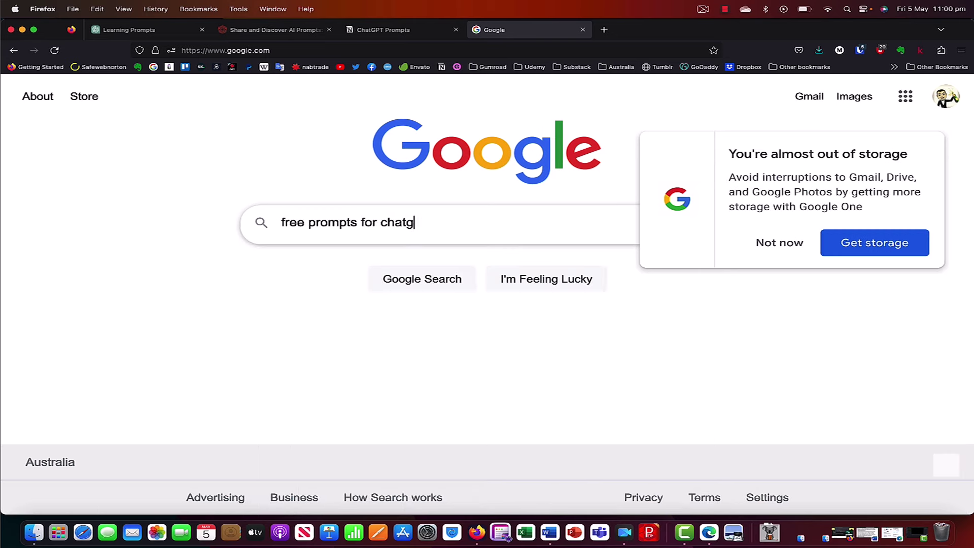
key("BackSpace")
key("BackSpace")
type("pt")
key("Return")
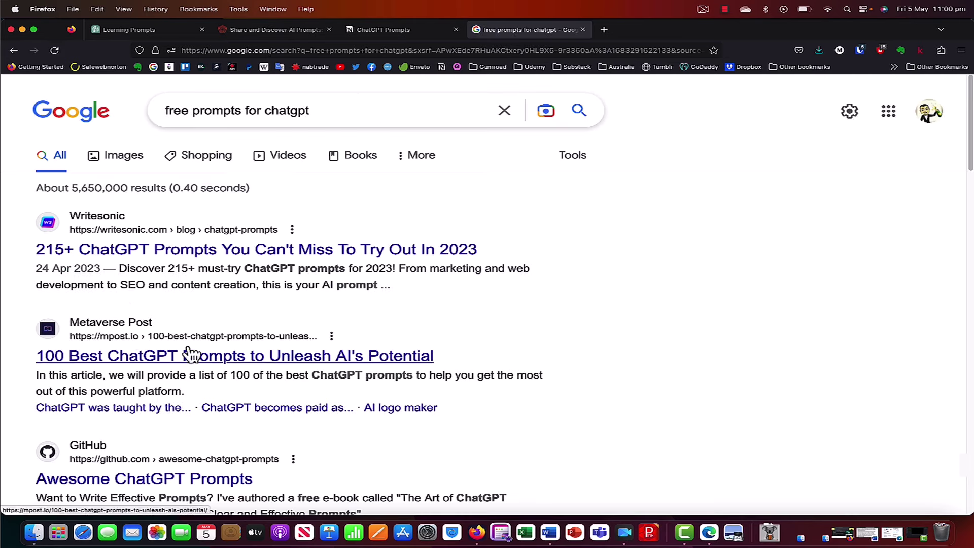
Skim the Google results for free ChatGPT prompts and return to the first result
scroll(357, 367, "down", 1)
scroll(355, 361, "down", 5)
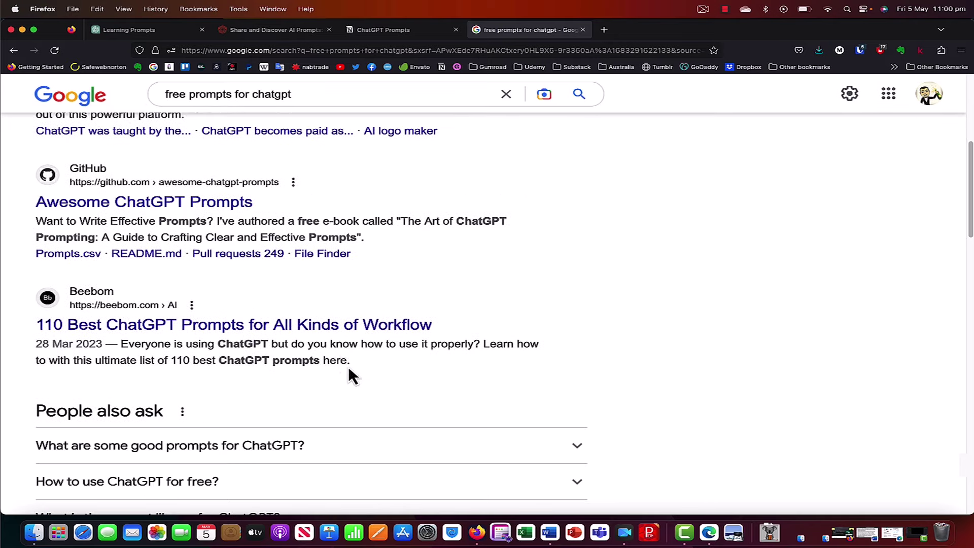
scroll(347, 366, "up", 6)
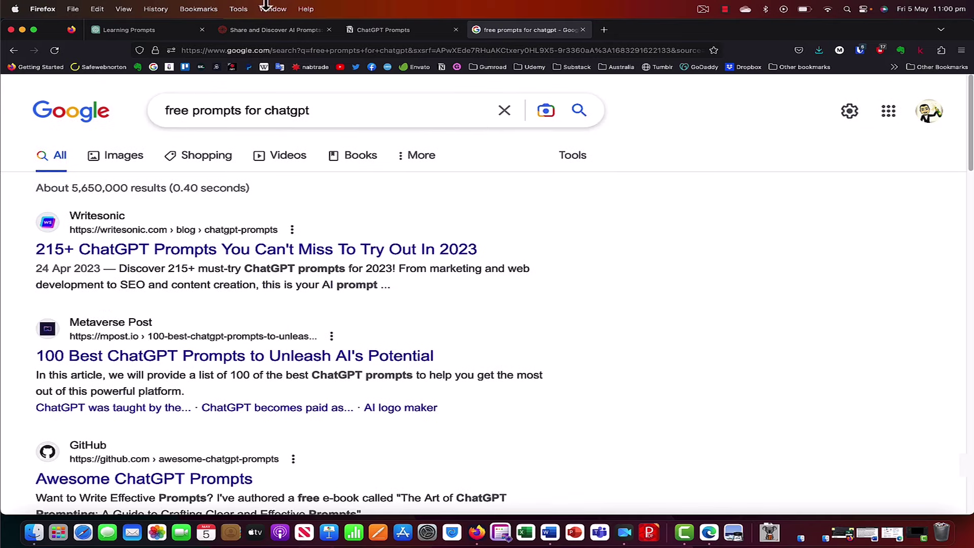
Revisit the PromptPal site, switch to the ChatGPT Prompts Notion page and highlight its web address once more
left_click(268, 29)
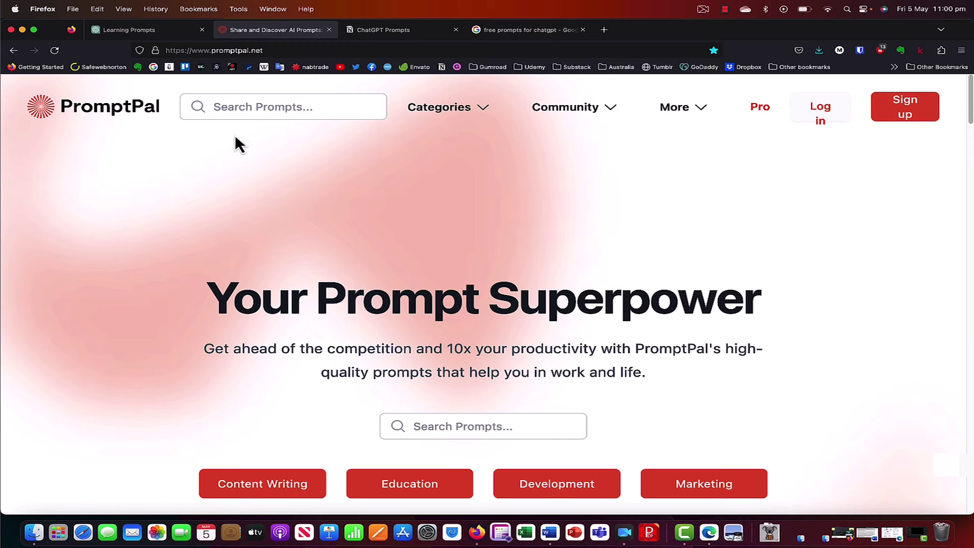
left_click(404, 29)
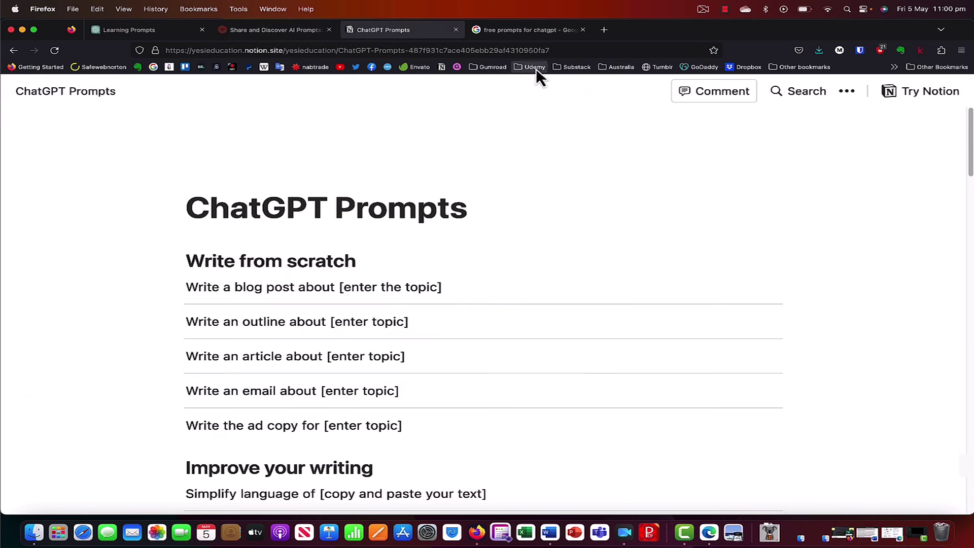
left_click(558, 50)
key("super+a")
left_click(91, 275)
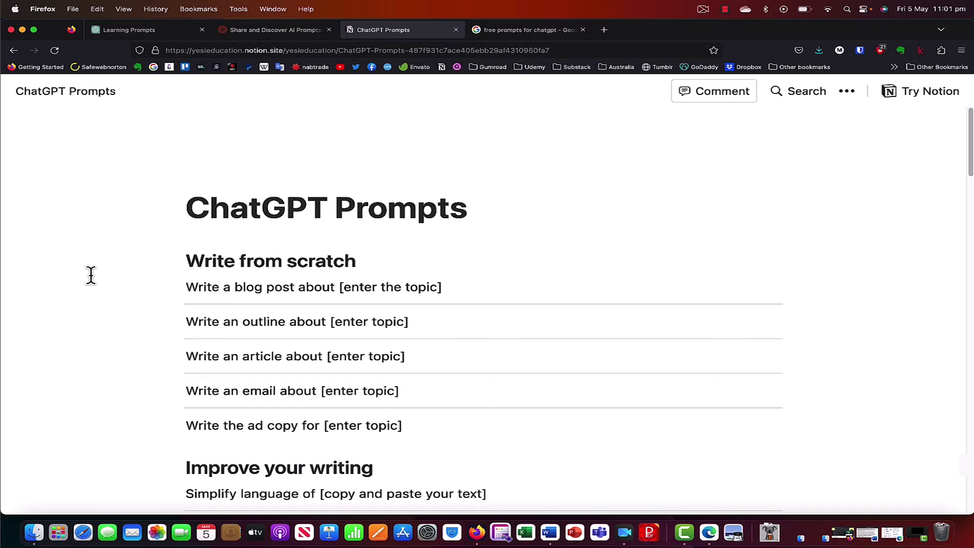
Skim the Notion page's writing, repurposing and creativity prompts again and go back to the page title
scroll(114, 325, "down", 3)
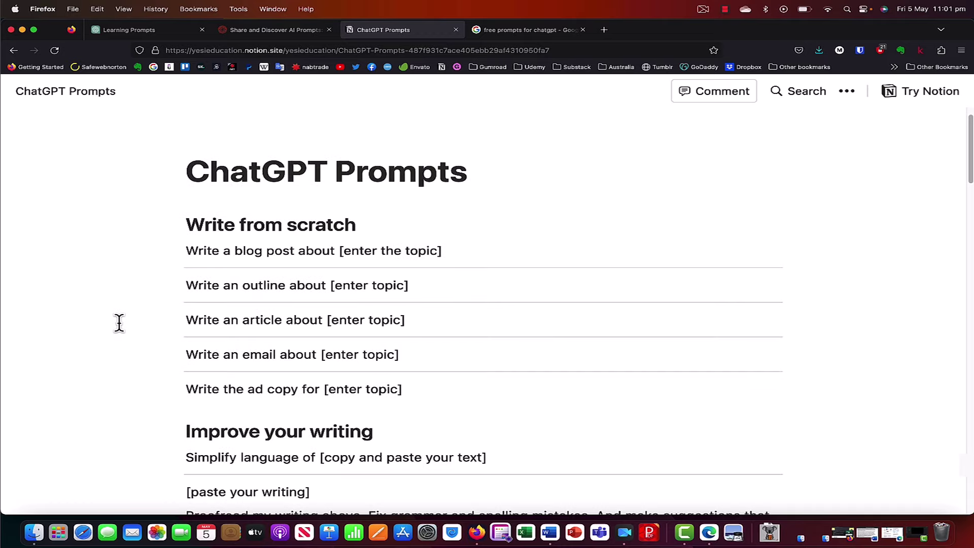
scroll(112, 325, "down", 15)
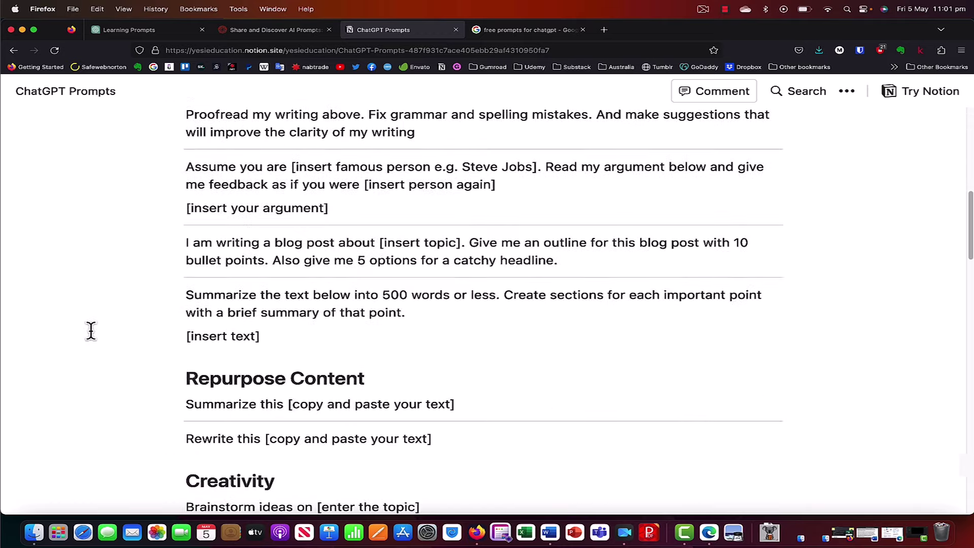
scroll(86, 332, "down", 6)
scroll(82, 335, "up", 20)
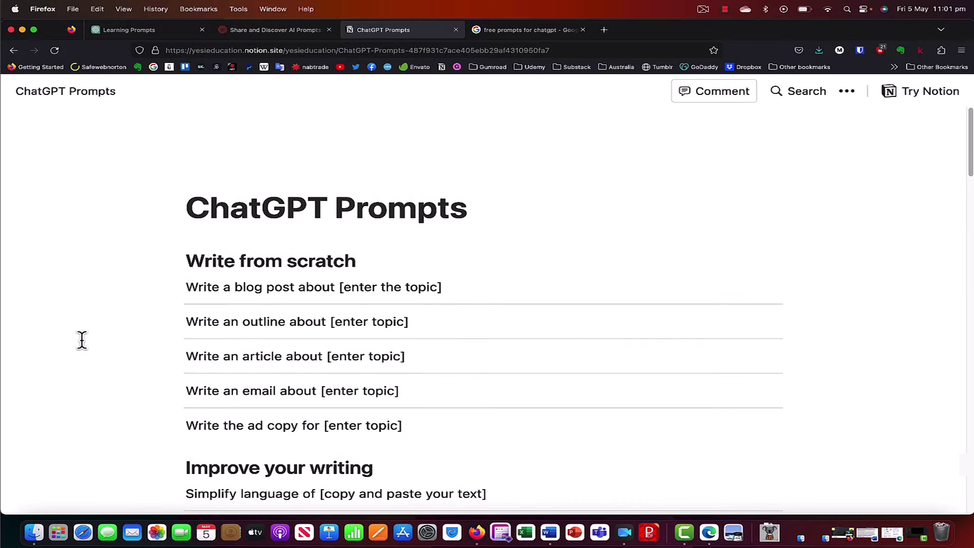